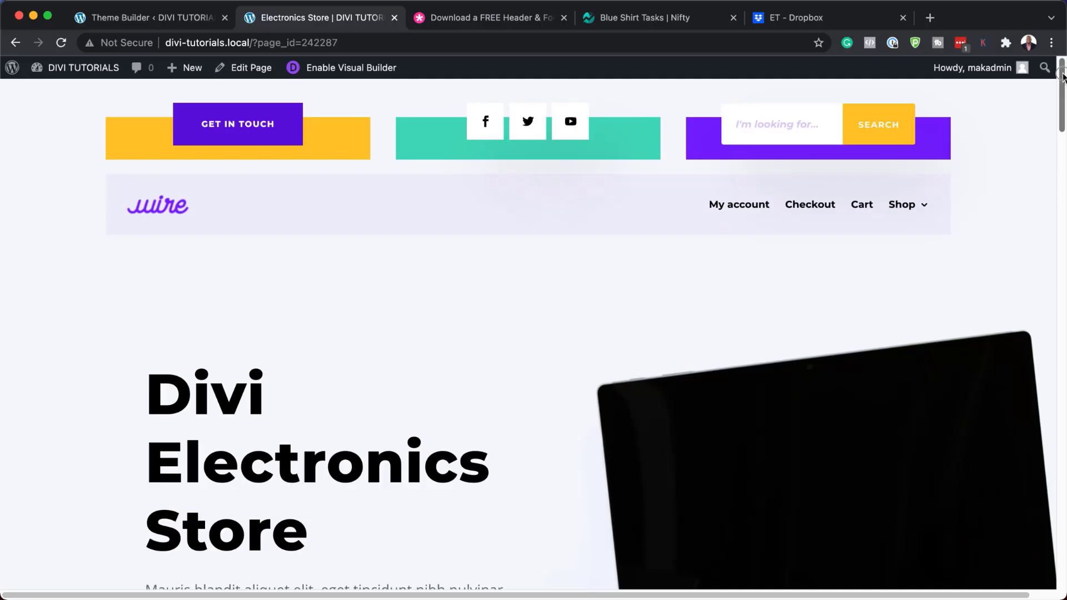
# Scroll the Electronics Store layout pack post to its free header and footer download section
pyautogui.scroll(-10, 1062, 182)
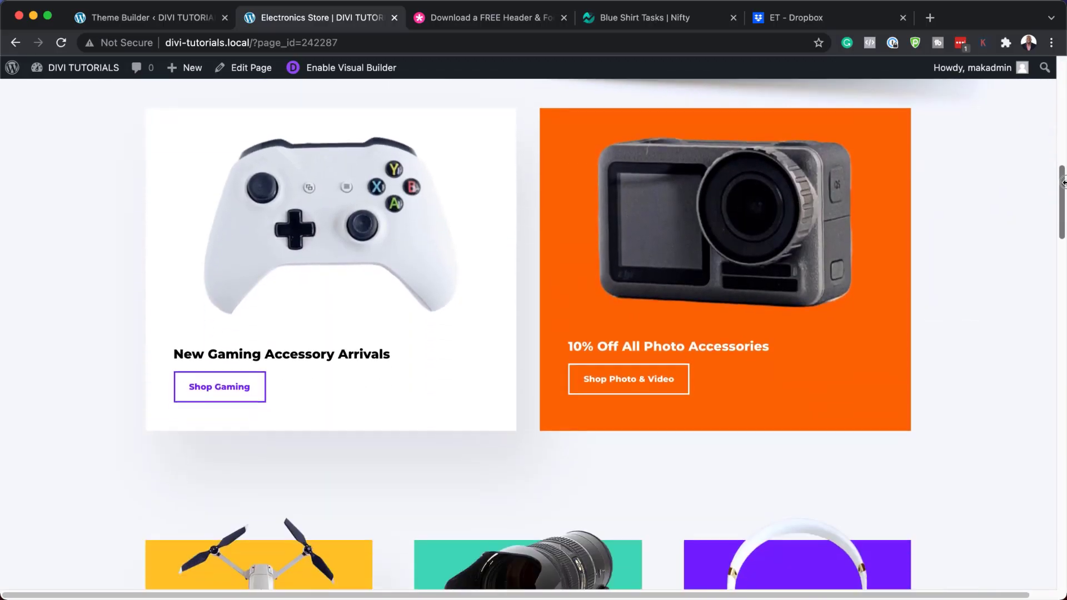
pyautogui.moveTo(1062, 183); pyautogui.dragTo(1062, 95)
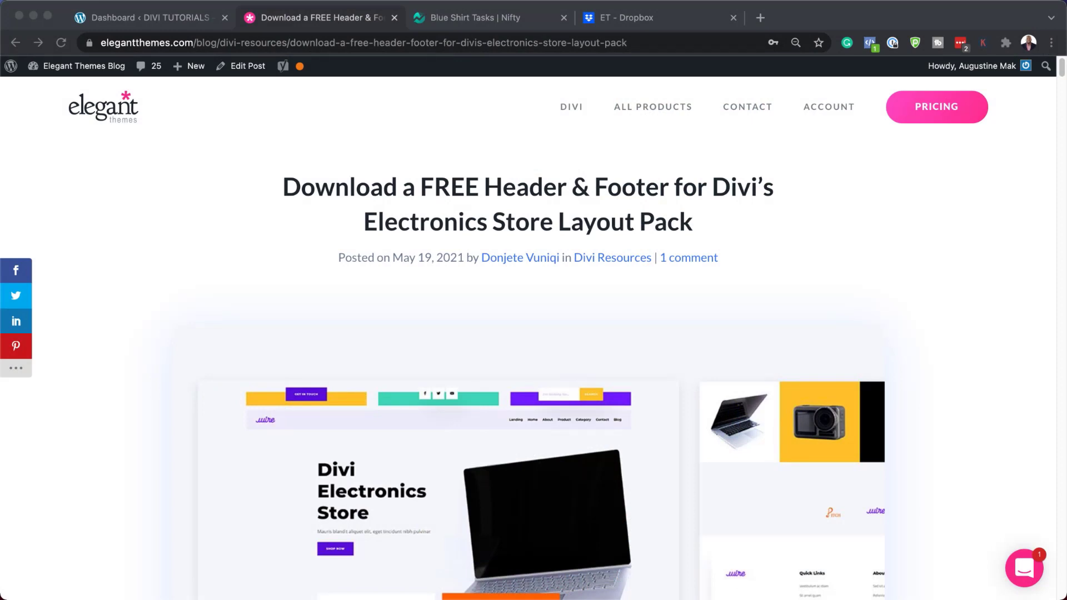
pyautogui.scroll(-15, 533, 356)
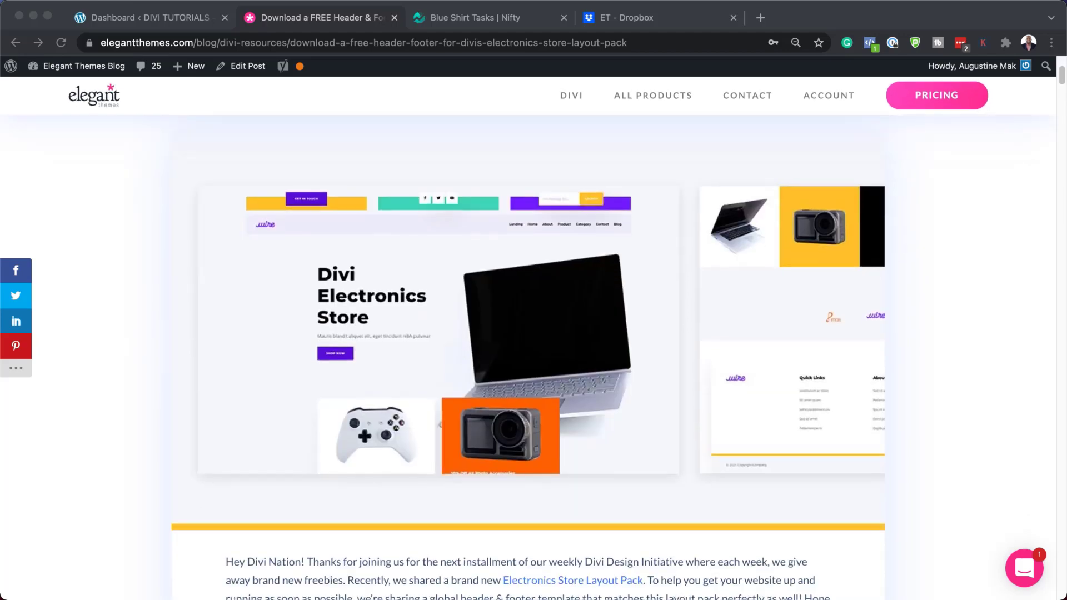
pyautogui.scroll(-1, 533, 355)
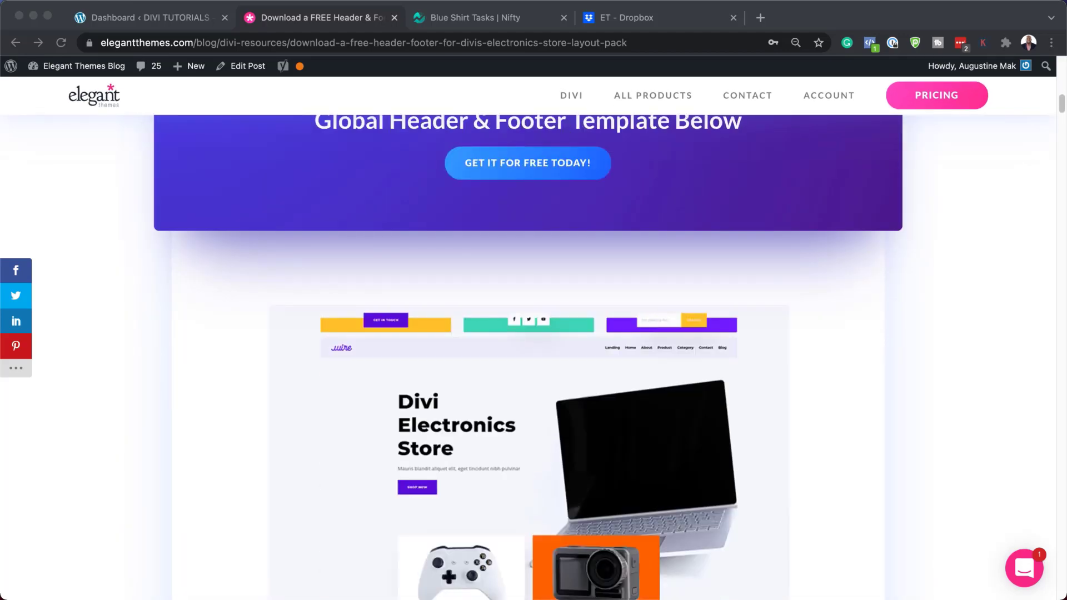
pyautogui.click(546, 164)
# Subscribe with an e-mail address and download the divi-electronics header and footer zip
pyautogui.click(525, 414)
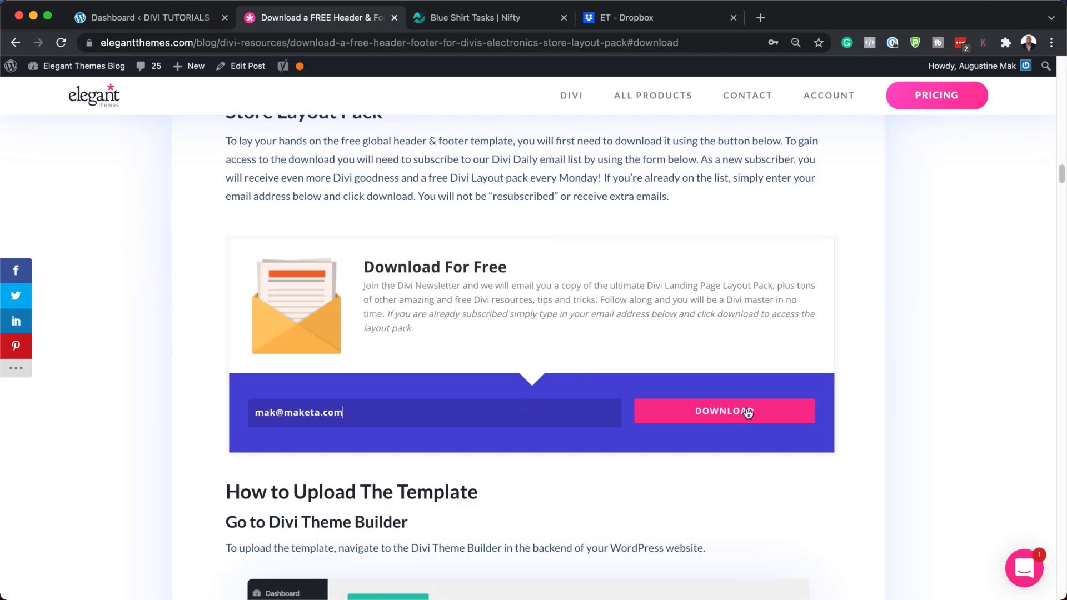
pyautogui.click(744, 413)
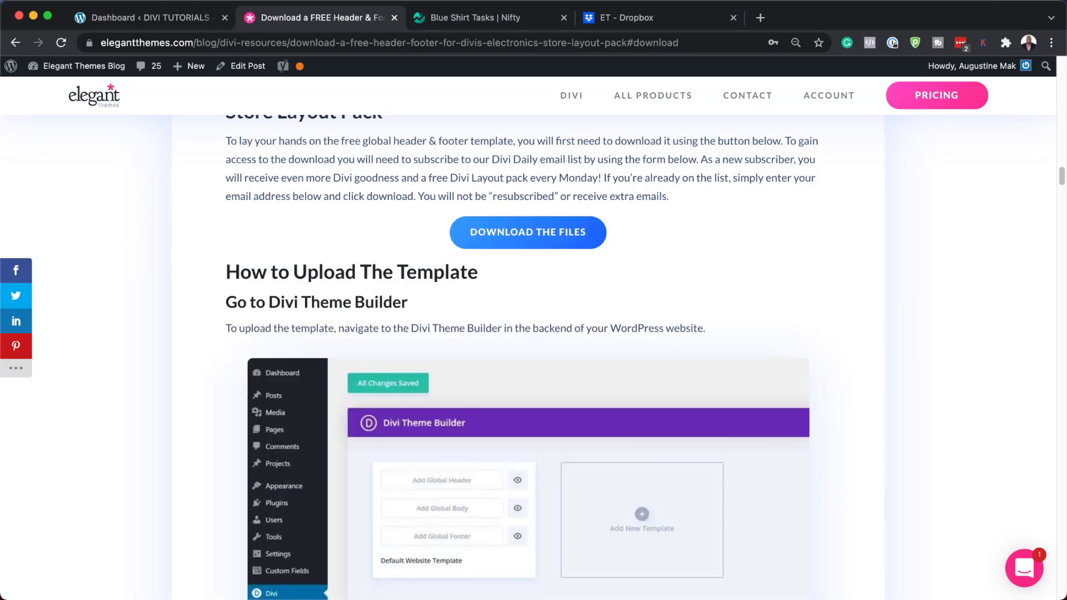
pyautogui.click(539, 232)
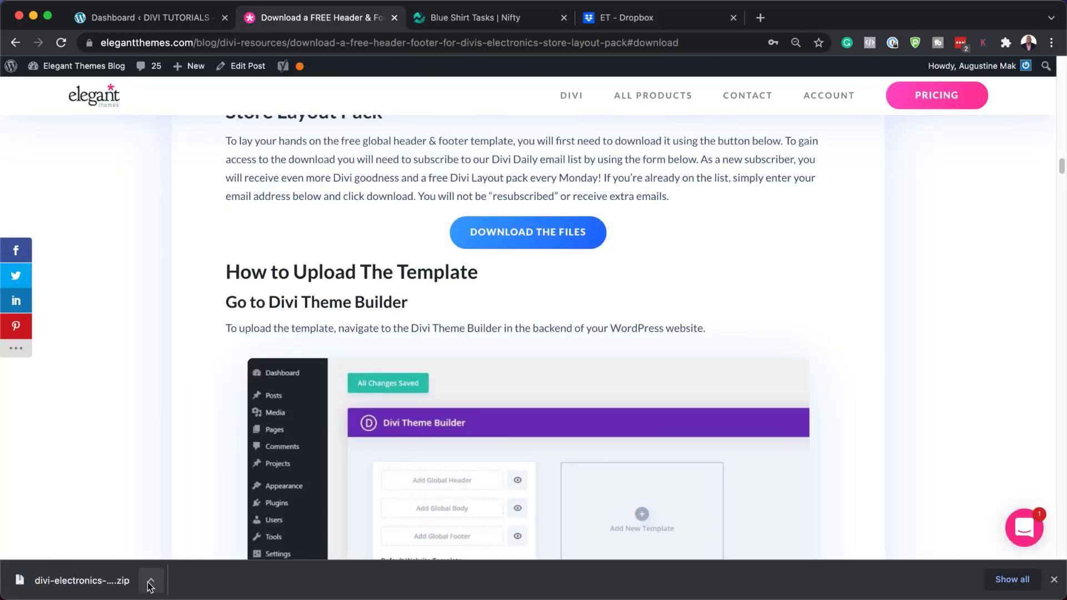
# Reveal the downloaded zip in Finder and move it onto the Desktop
pyautogui.click(154, 583)
pyautogui.click(175, 564)
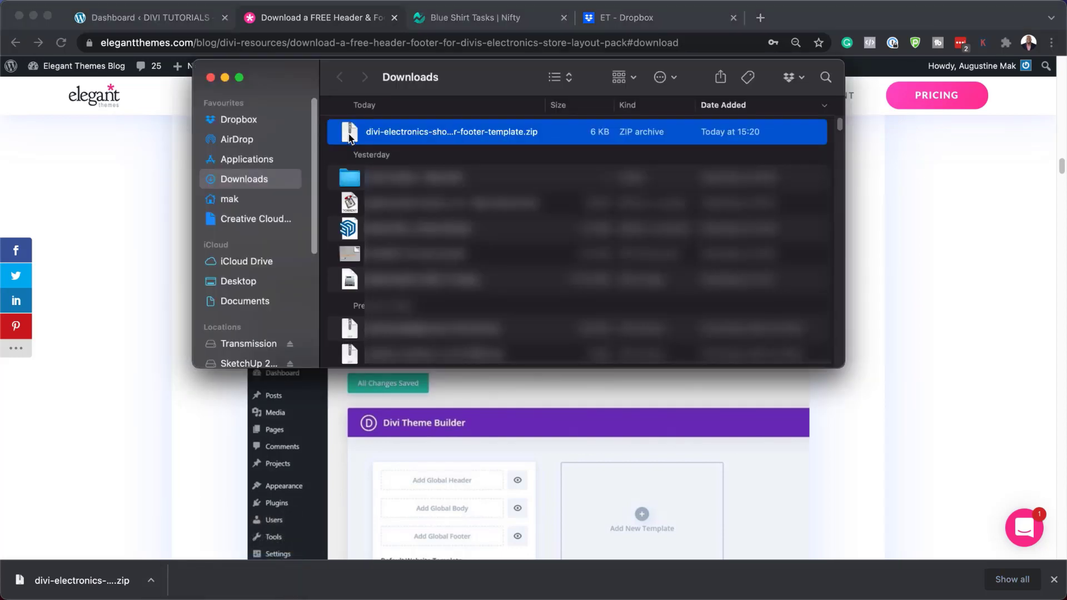
pyautogui.moveTo(350, 136); pyautogui.dragTo(251, 283)
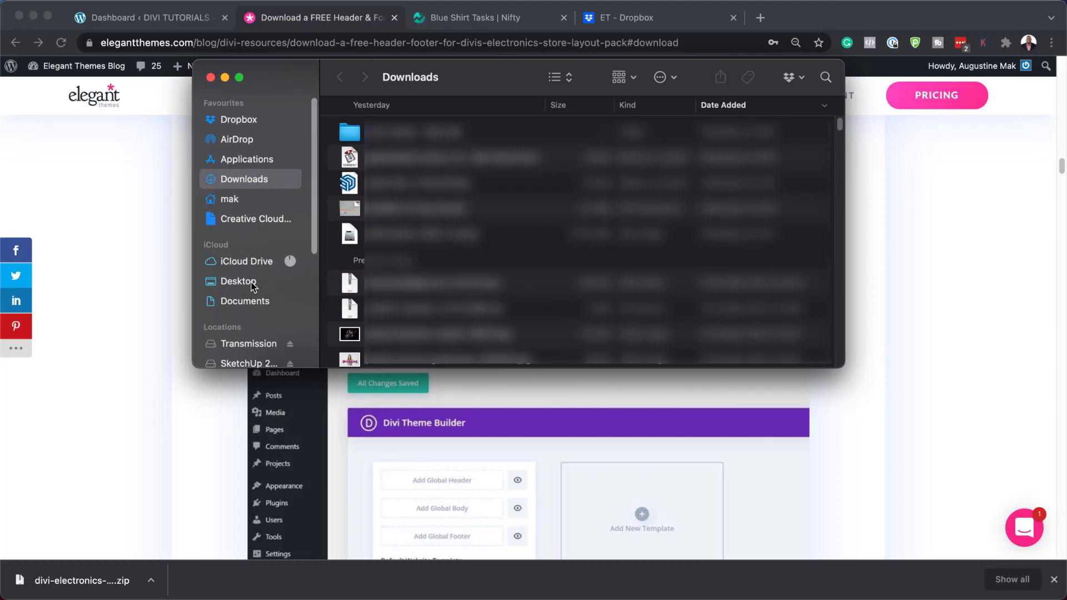
pyautogui.click(252, 285)
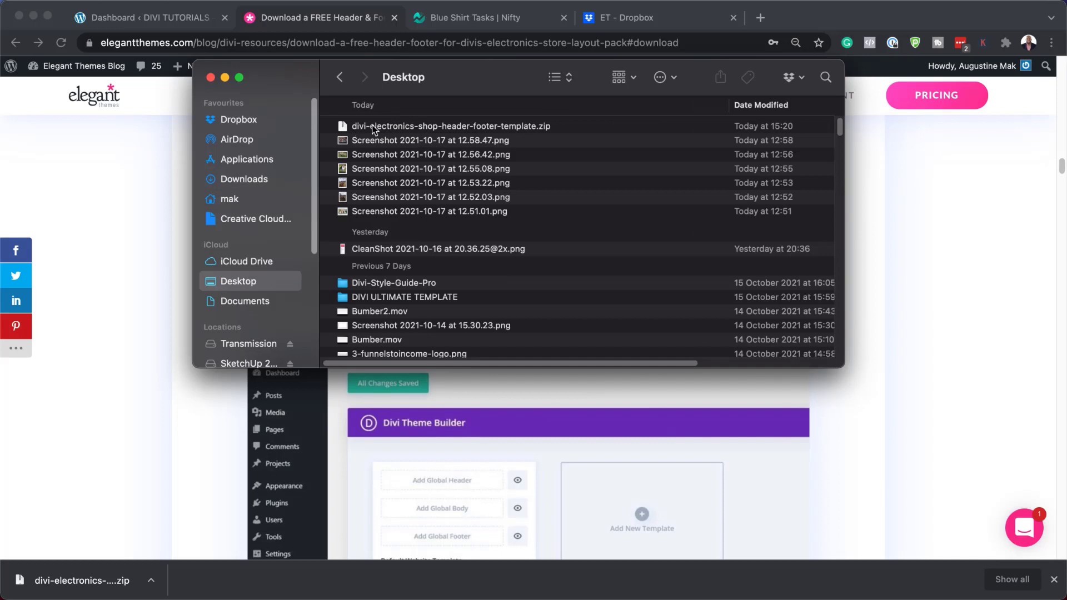
# Unzip the template on the Desktop, open its folder, and minimize Finder
pyautogui.click(372, 127)
pyautogui.doubleClick(373, 128)
pyautogui.click(399, 126)
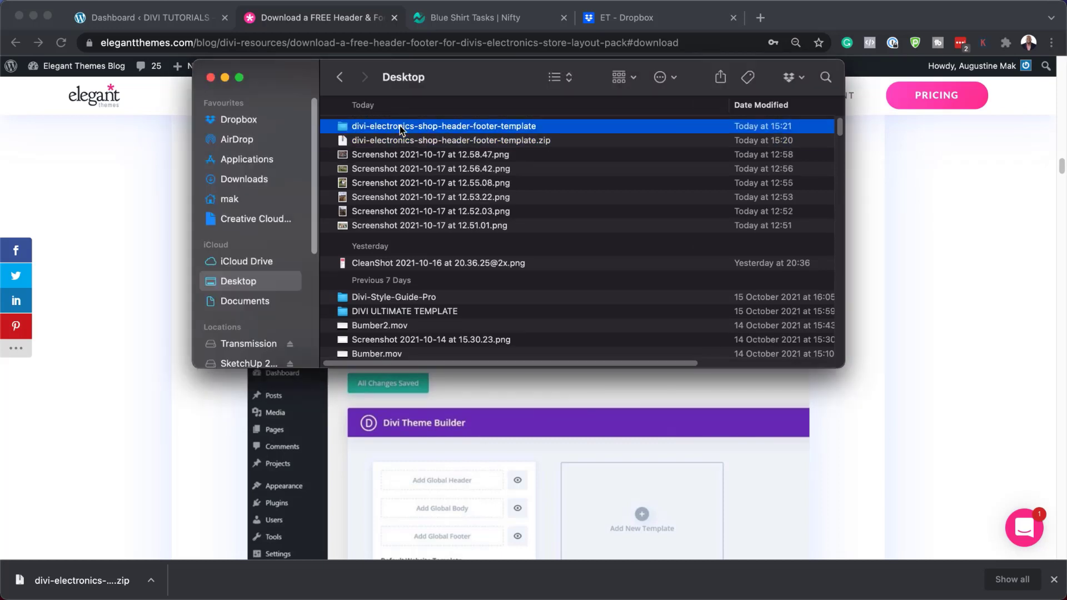
pyautogui.doubleClick(481, 127)
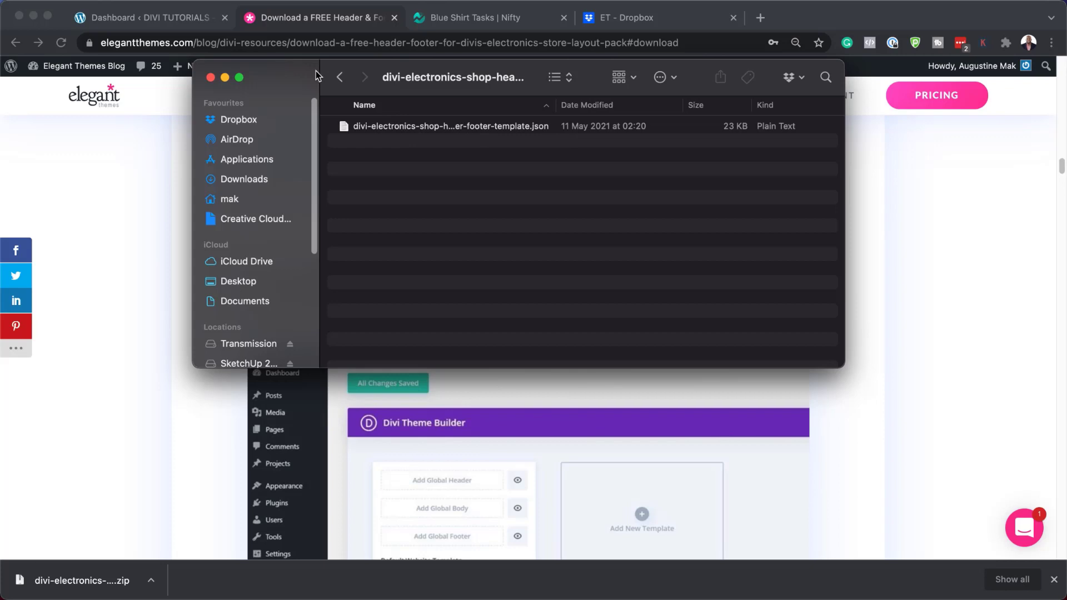
pyautogui.doubleClick(524, 76)
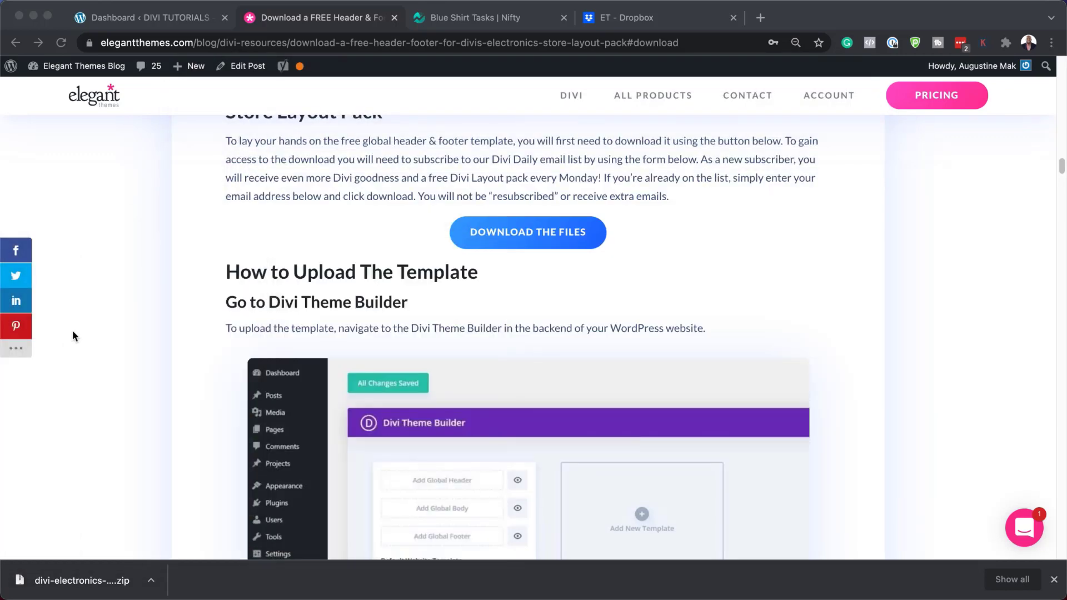
# Go to Divi > Theme Builder in the WordPress admin
pyautogui.click(1054, 580)
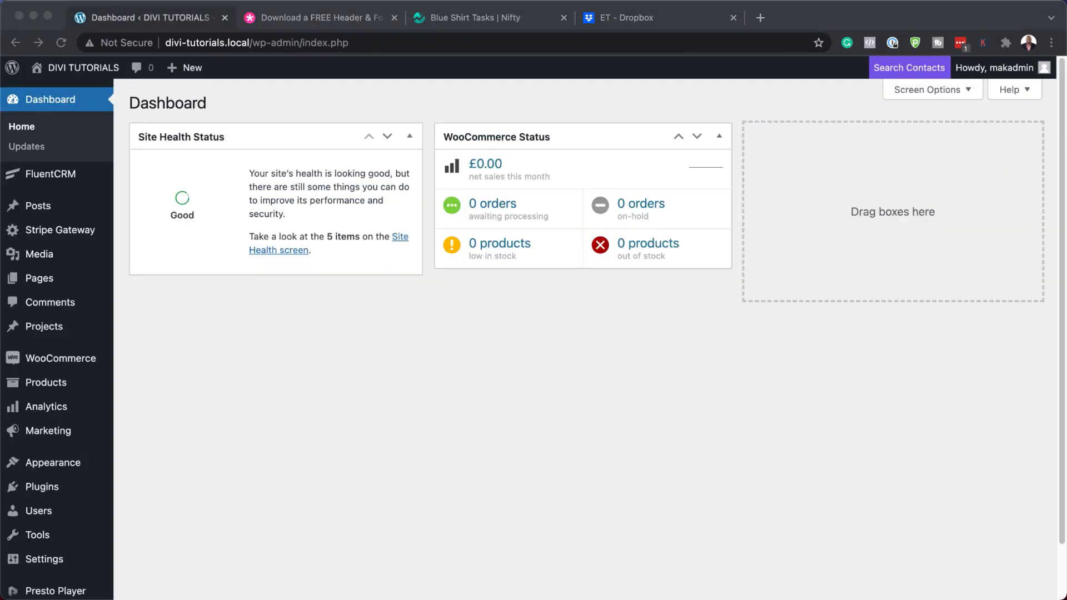
pyautogui.scroll(-2, 584, 333)
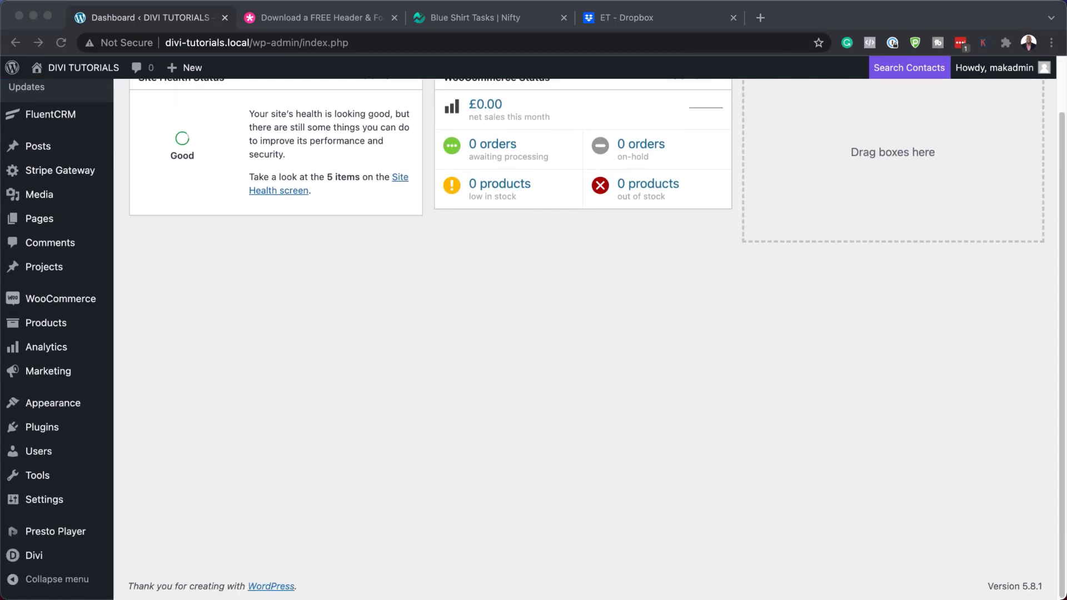
pyautogui.click(95, 541)
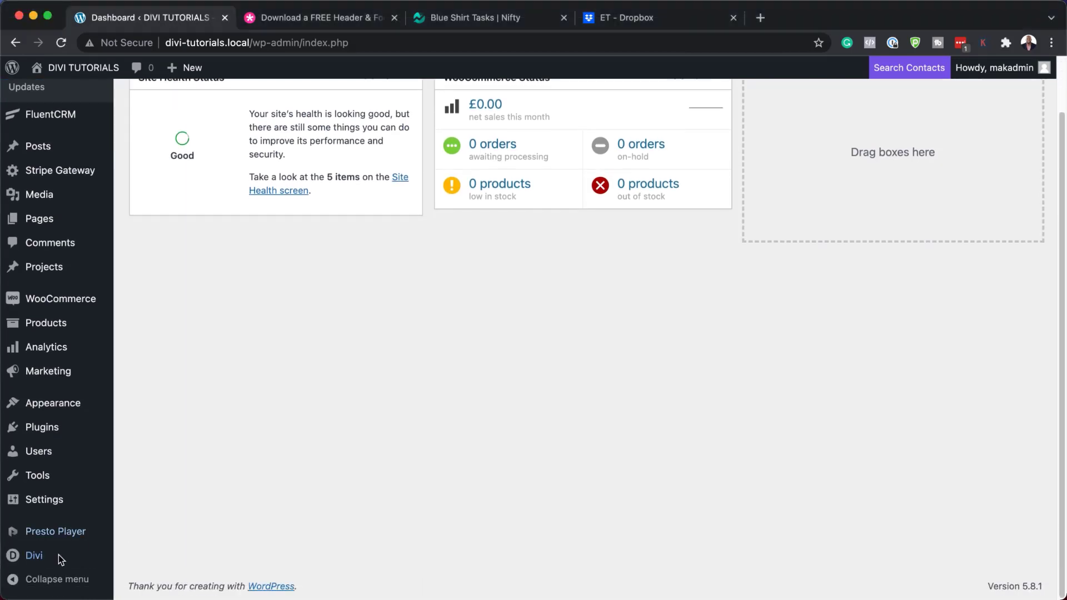
pyautogui.moveTo(31, 556)
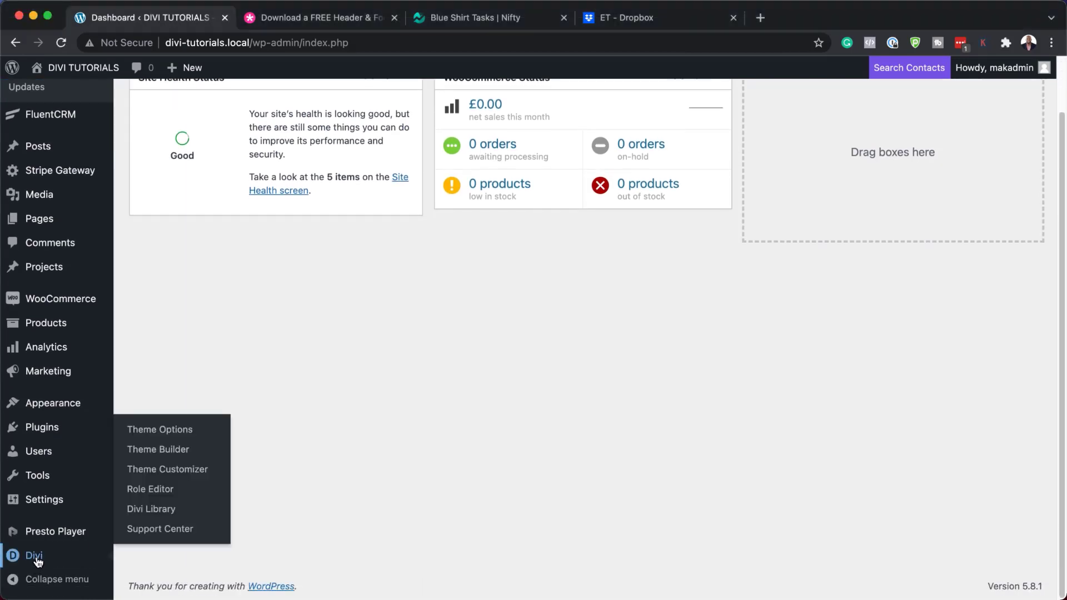
pyautogui.click(179, 454)
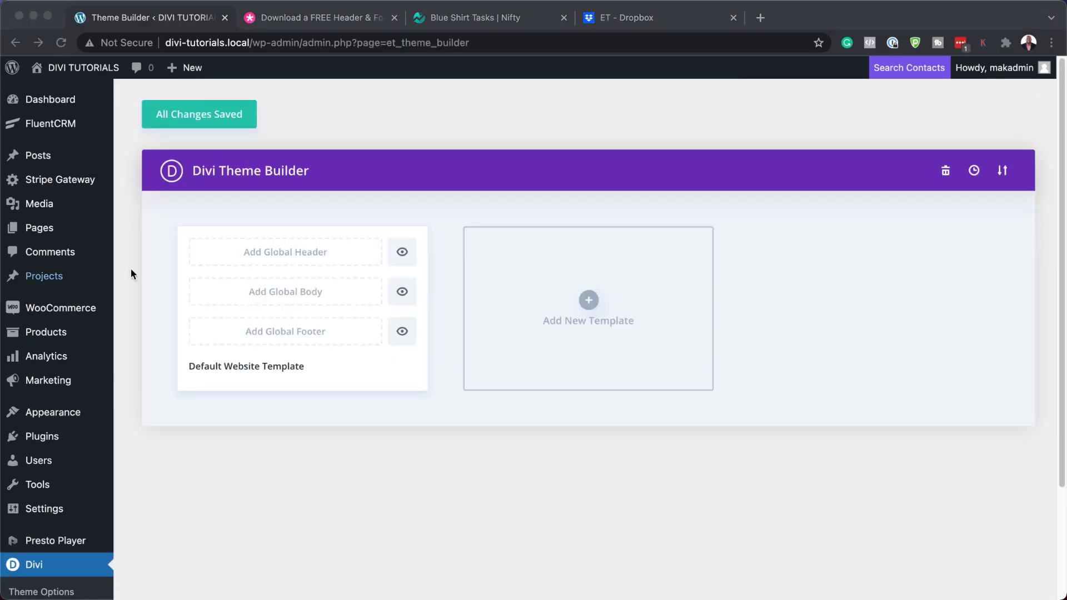
# Show the Portability dialog on its Import tab
pyautogui.click(1003, 175)
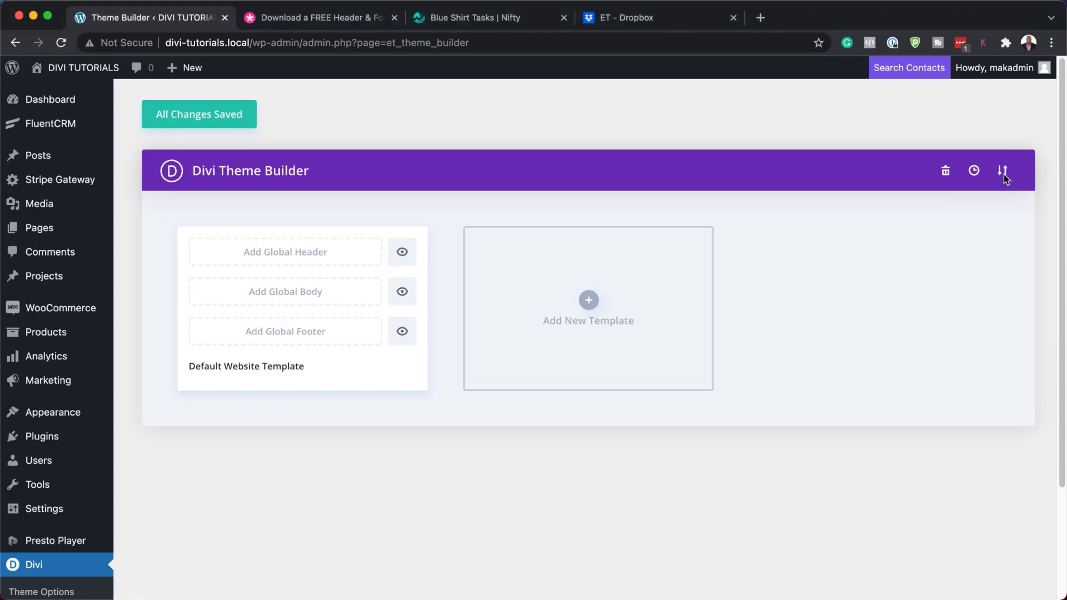
pyautogui.click(1002, 173)
pyautogui.click(494, 260)
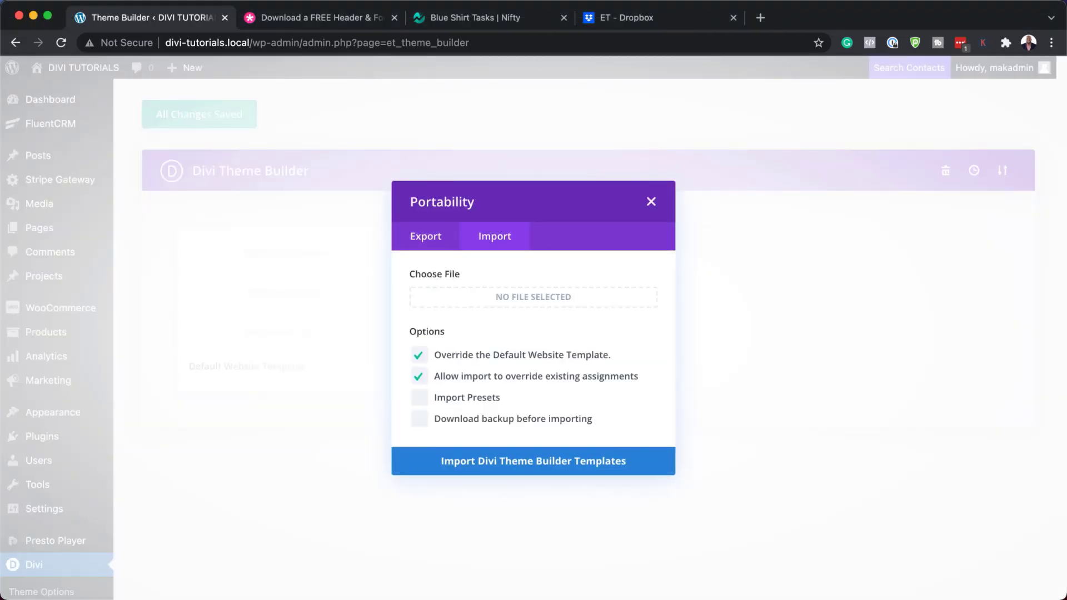
# Import divi-electronics-shop-header-footer-template.json as Divi Theme Builder templates
pyautogui.click(533, 296)
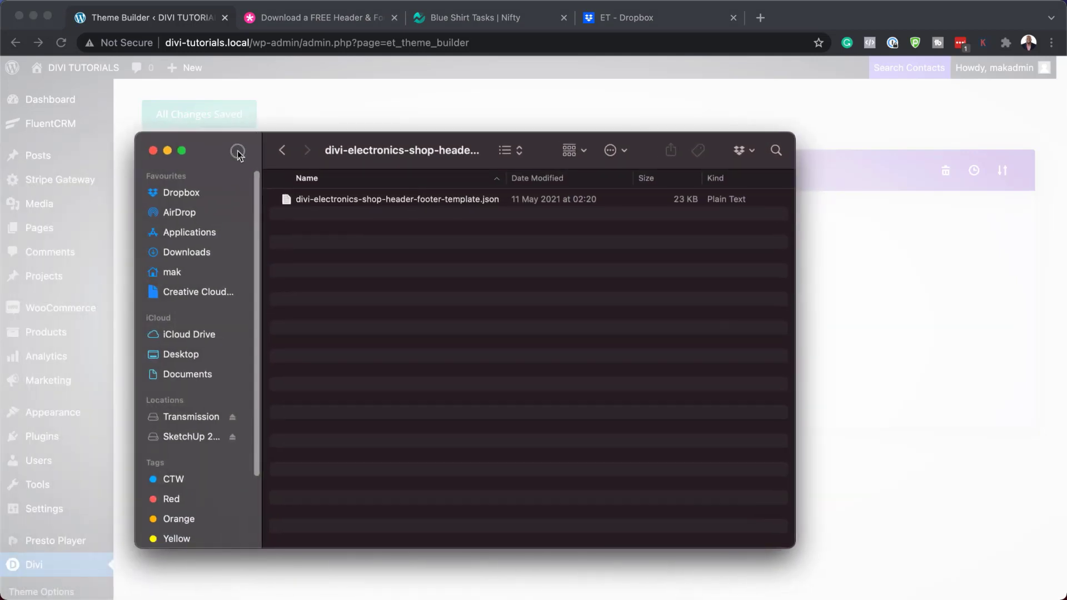
pyautogui.moveTo(230, 148); pyautogui.dragTo(186, 492)
pyautogui.moveTo(245, 551); pyautogui.dragTo(478, 303)
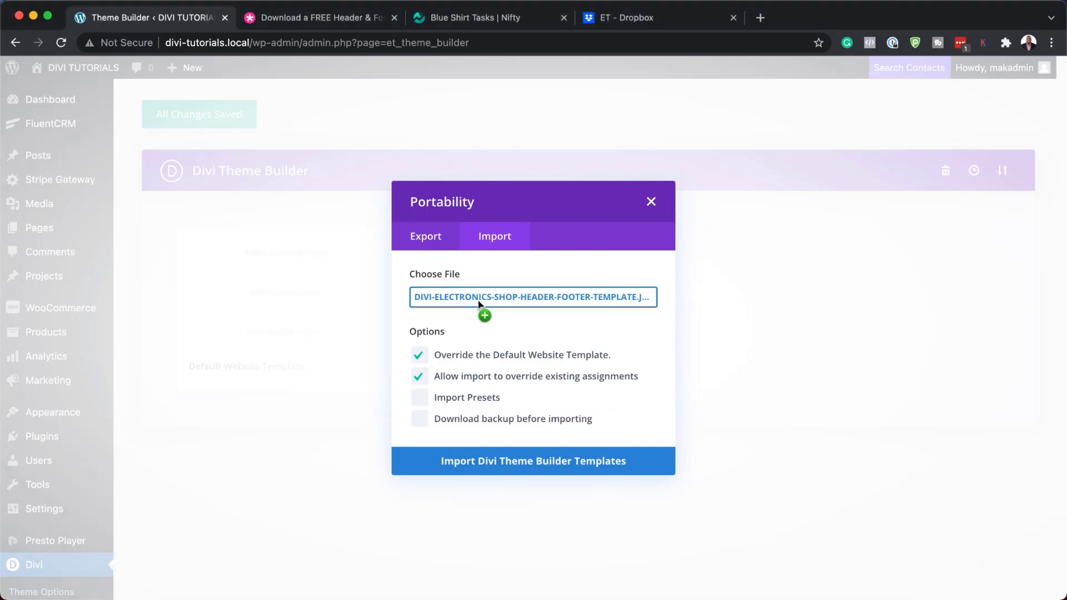
pyautogui.click(476, 466)
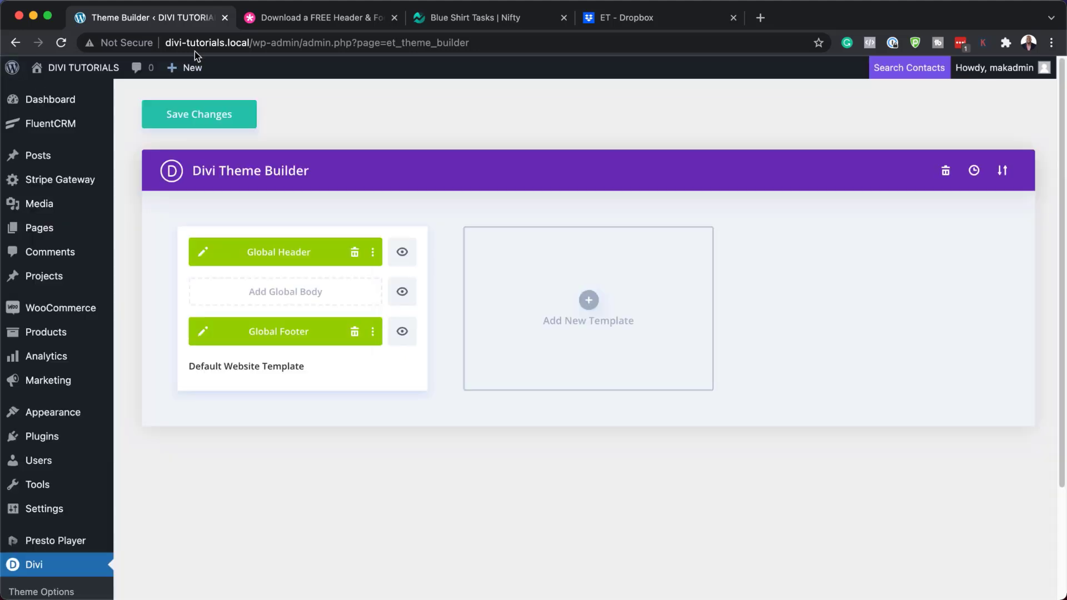
pyautogui.moveTo(35, 97)
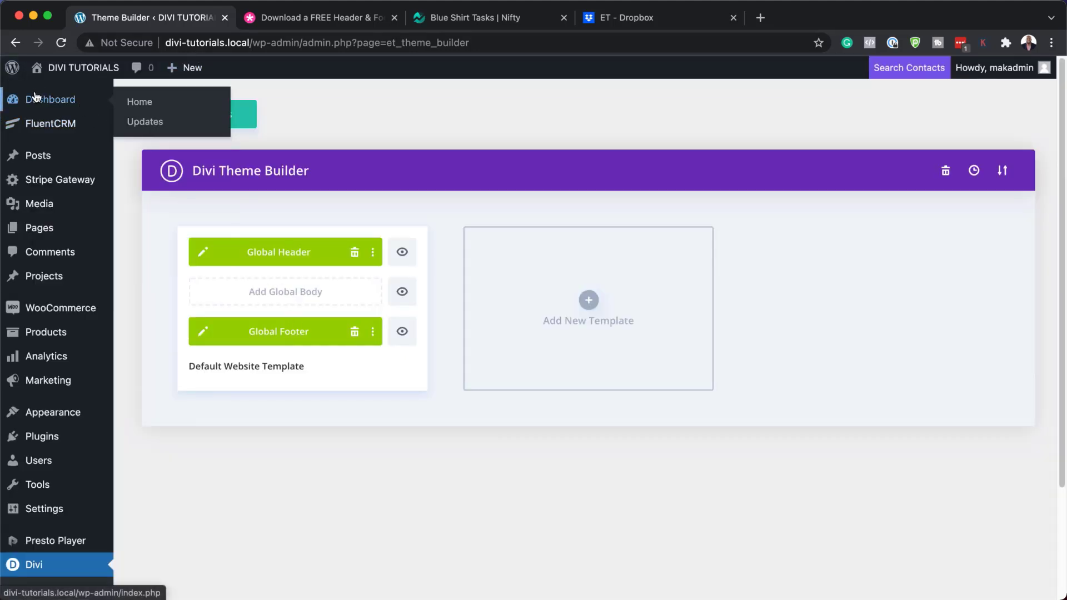
pyautogui.moveTo(66, 67)
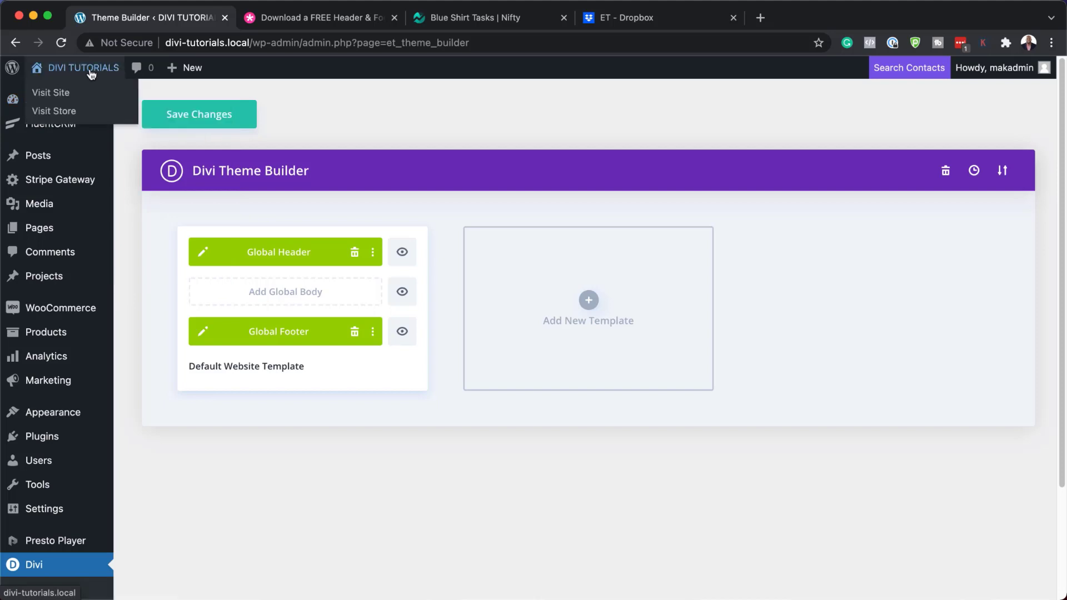
pyautogui.keyDown('super'); pyautogui.click(60, 97); pyautogui.keyUp('super')
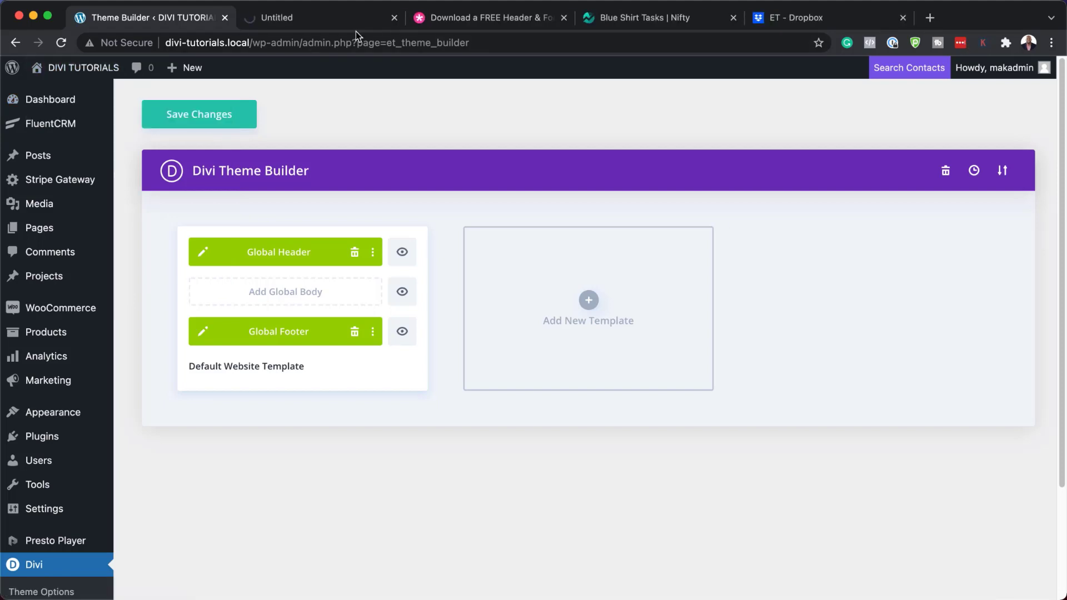
pyautogui.click(337, 21)
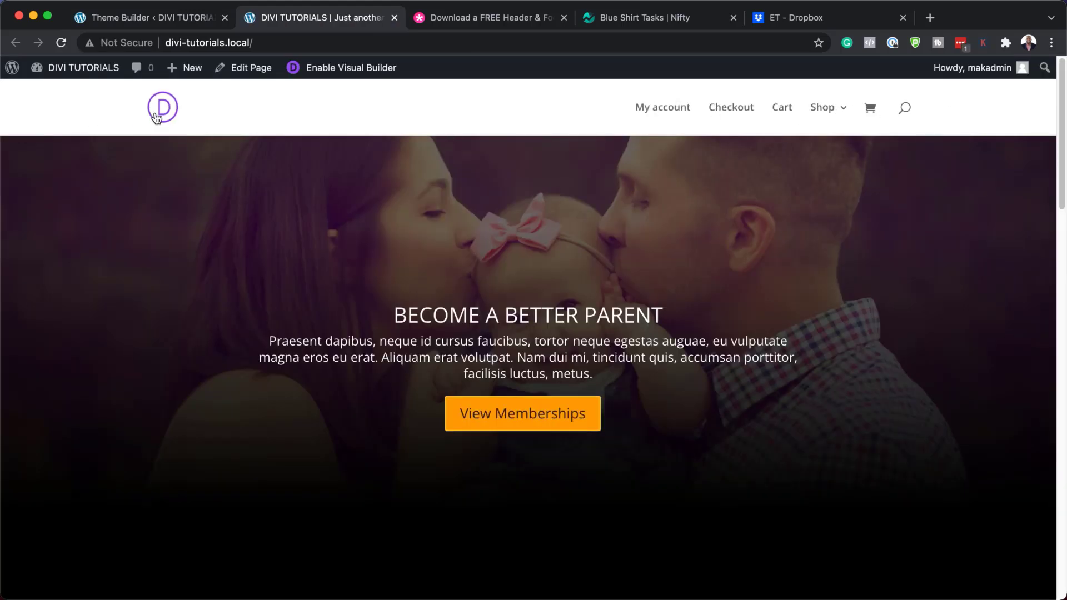
pyautogui.scroll(-15, 298, 339)
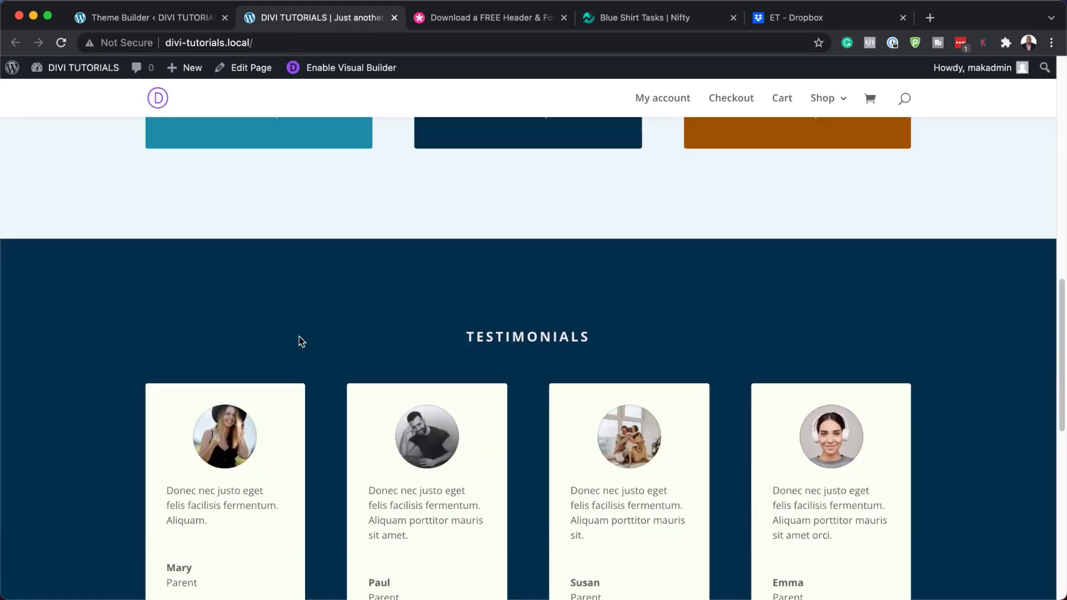
pyautogui.scroll(-3, 298, 336)
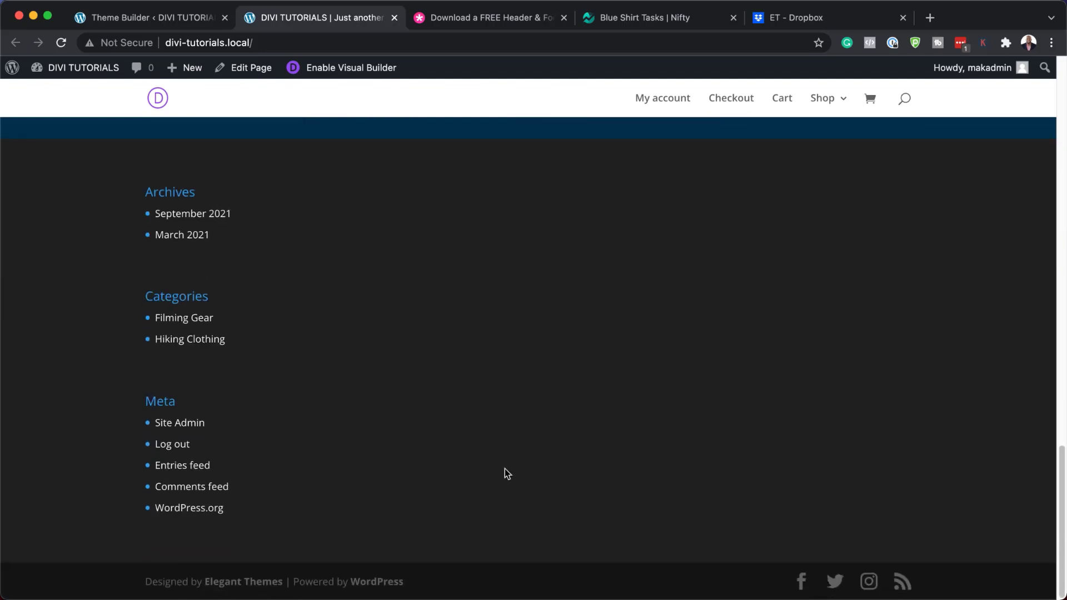
# Save the Theme Builder changes and reload the homepage to check the new footer
pyautogui.click(160, 20)
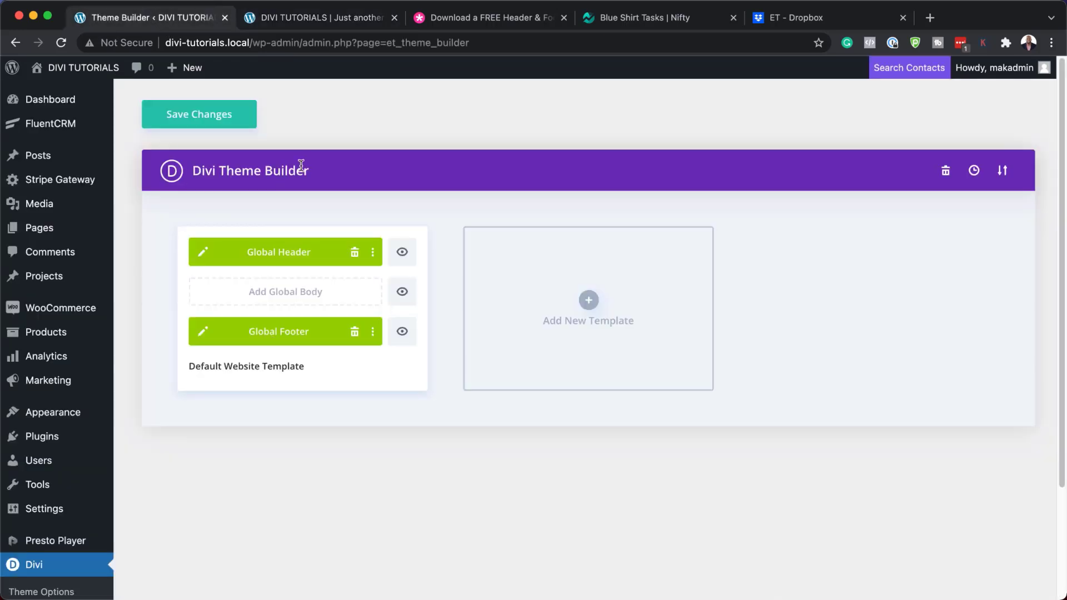
pyautogui.click(216, 123)
pyautogui.click(303, 23)
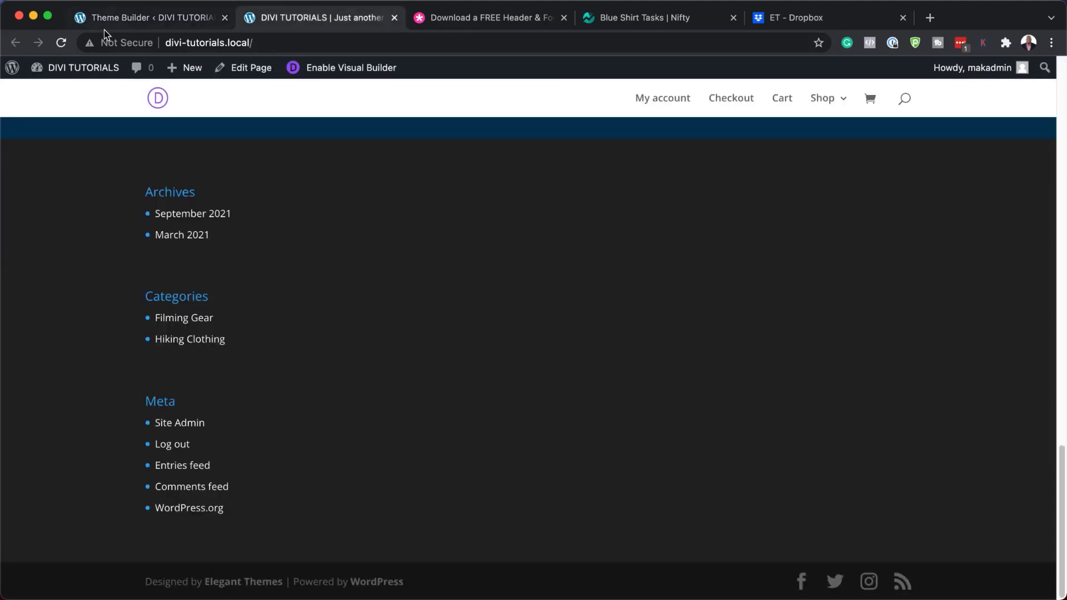
pyautogui.click(62, 44)
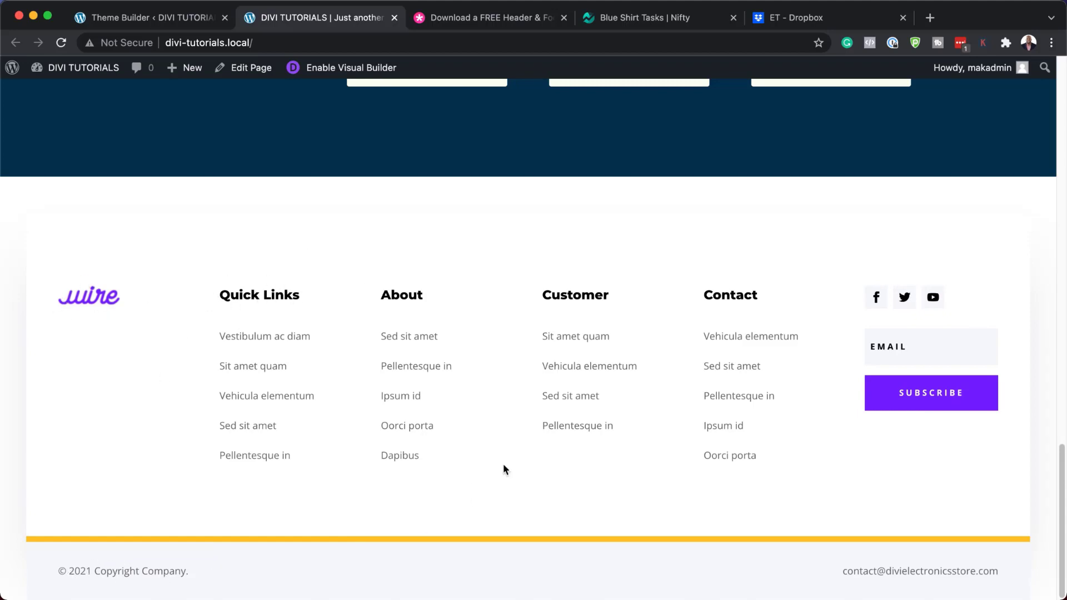
pyautogui.scroll(20, 511, 458)
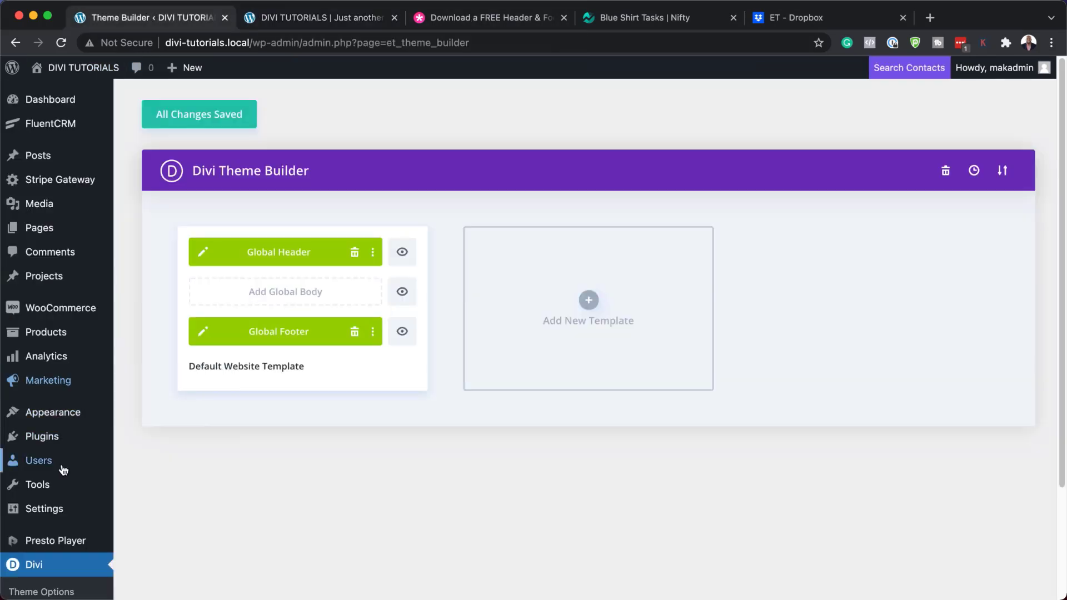
# Create a new WordPress page and dismiss the block editor welcome guide
pyautogui.click(293, 25)
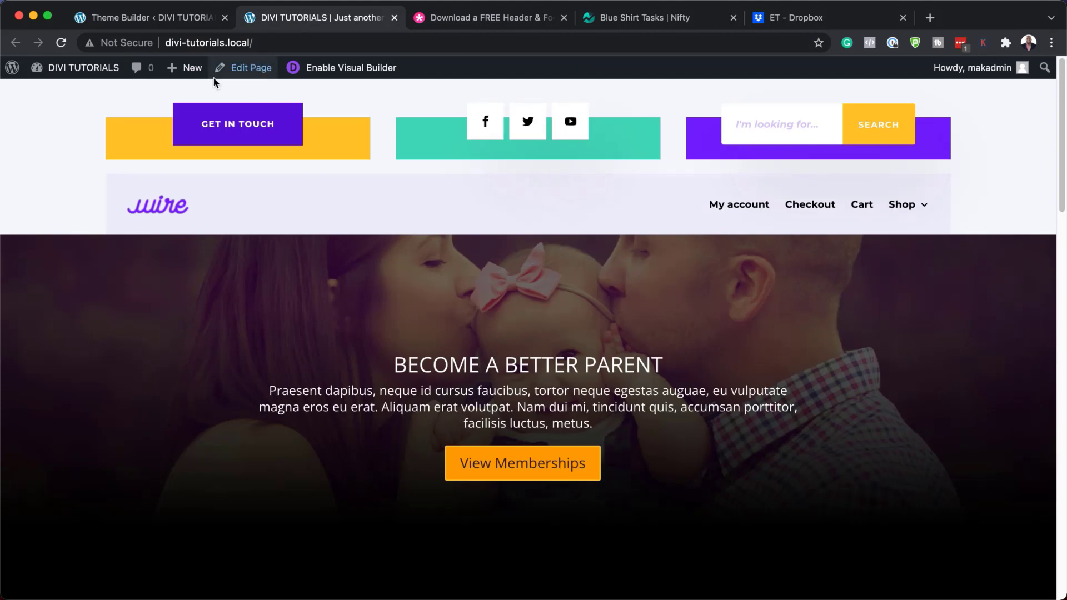
pyautogui.moveTo(184, 69)
pyautogui.click(189, 131)
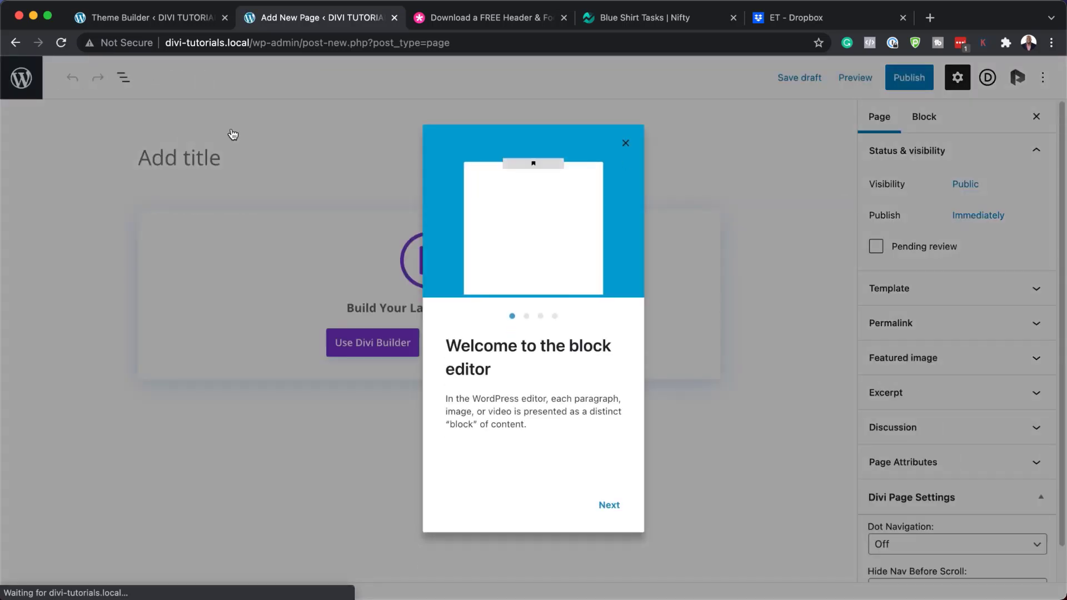
pyautogui.click(625, 144)
# Title the page 'Electronics Store' and start it in Divi Builder from a premade layout
pyautogui.click(305, 165)
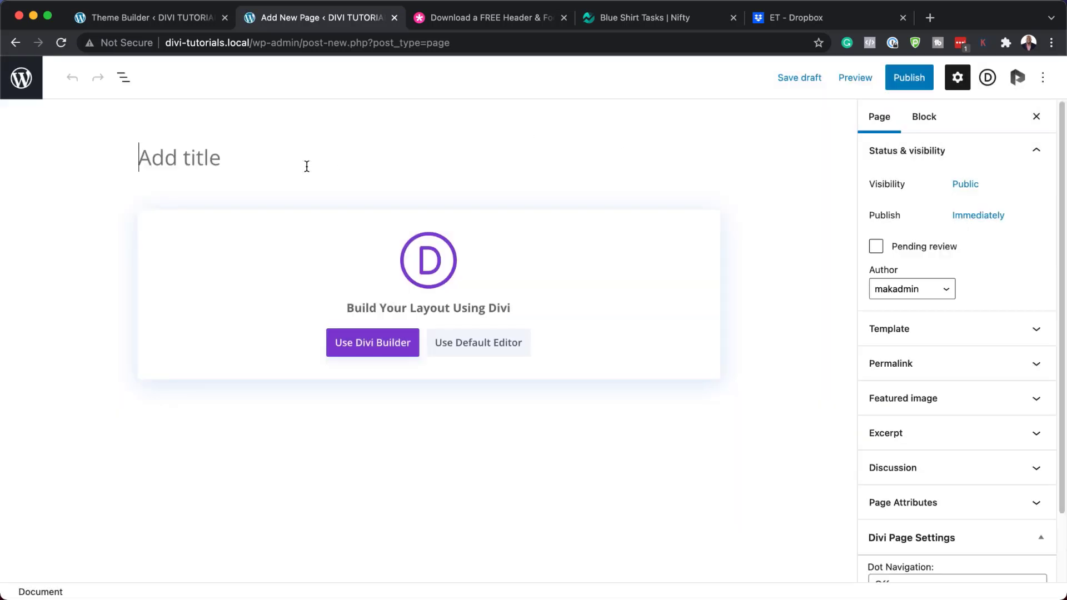
pyautogui.write('Electronics Store')
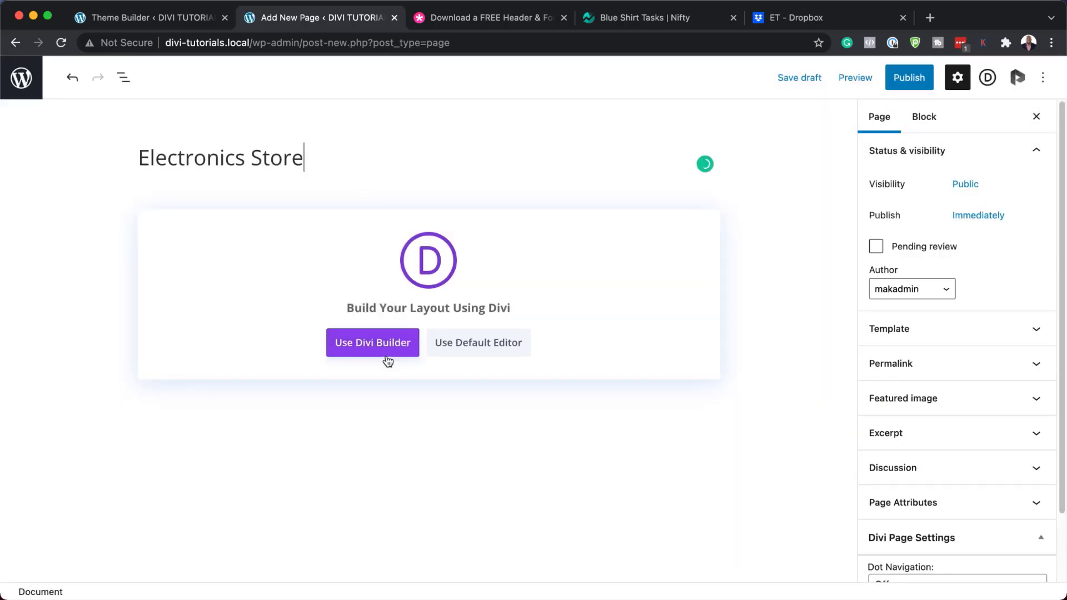
pyautogui.click(380, 344)
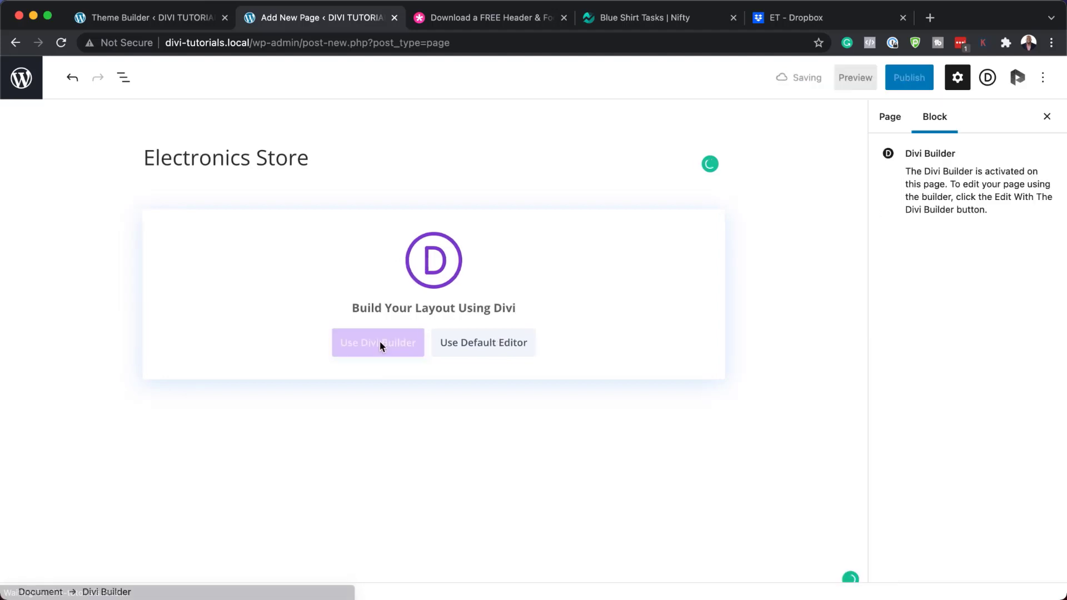
pyautogui.click(488, 352)
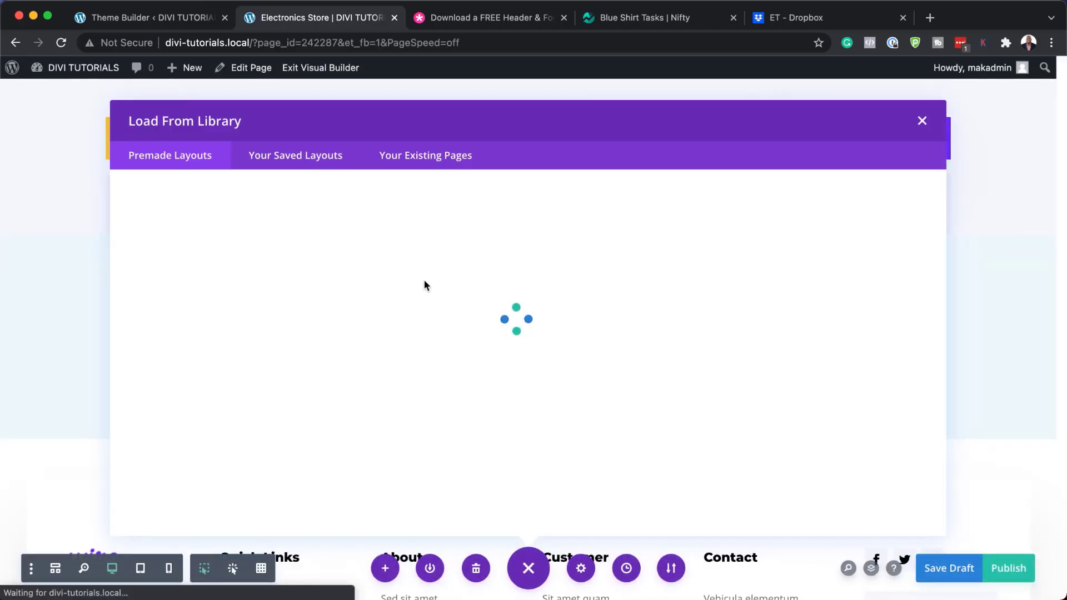
# Search layouts for 'Electronics Store' and apply the Electronics Store Home Page layout
pyautogui.click(208, 266)
pyautogui.write('Electronics Store')
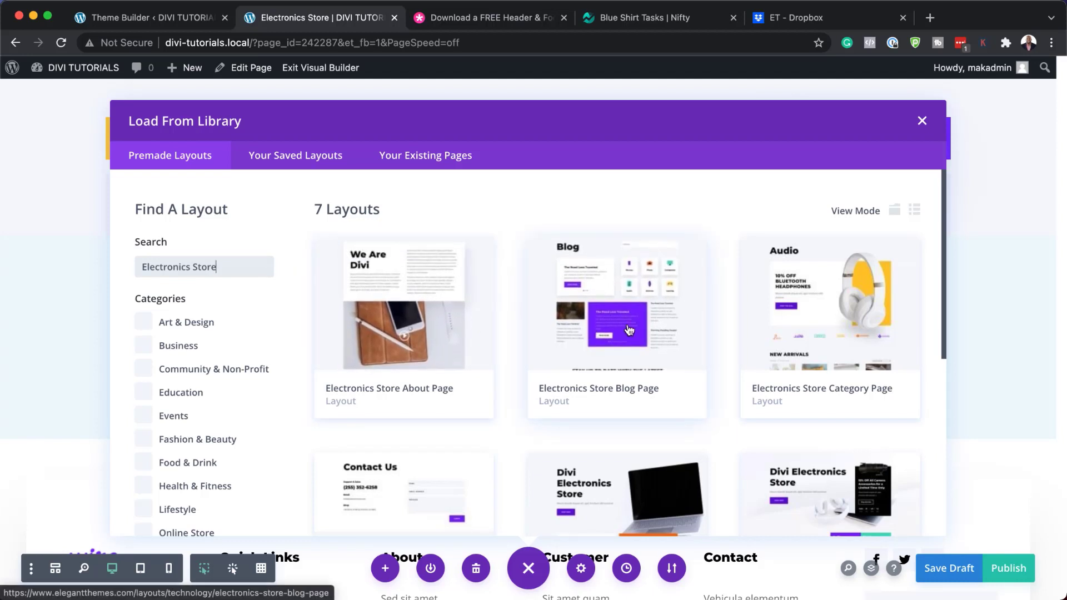
pyautogui.scroll(-3, 871, 347)
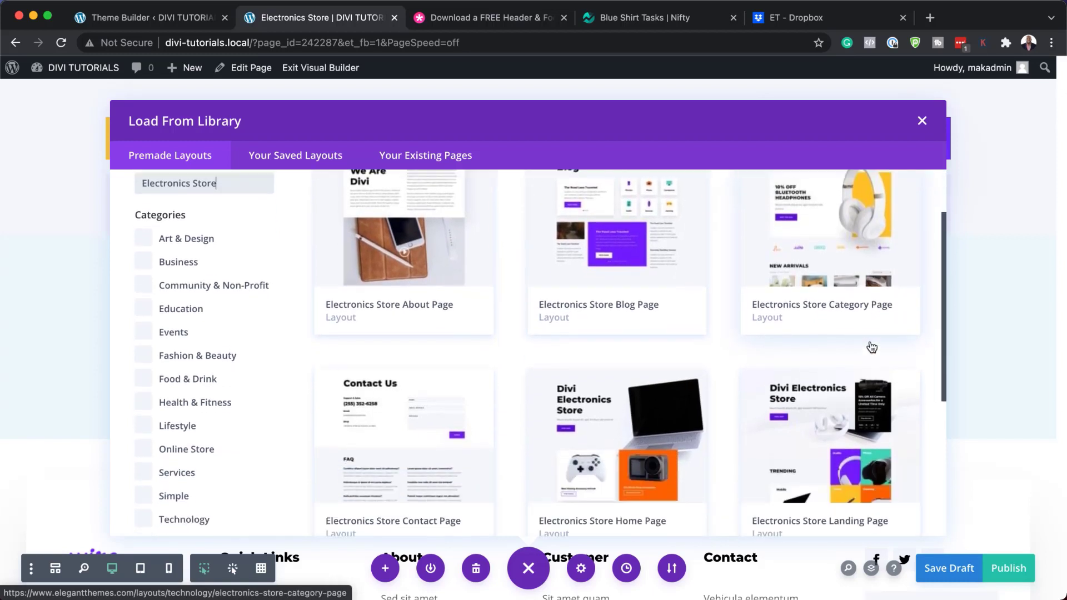
pyautogui.scroll(-3, 789, 397)
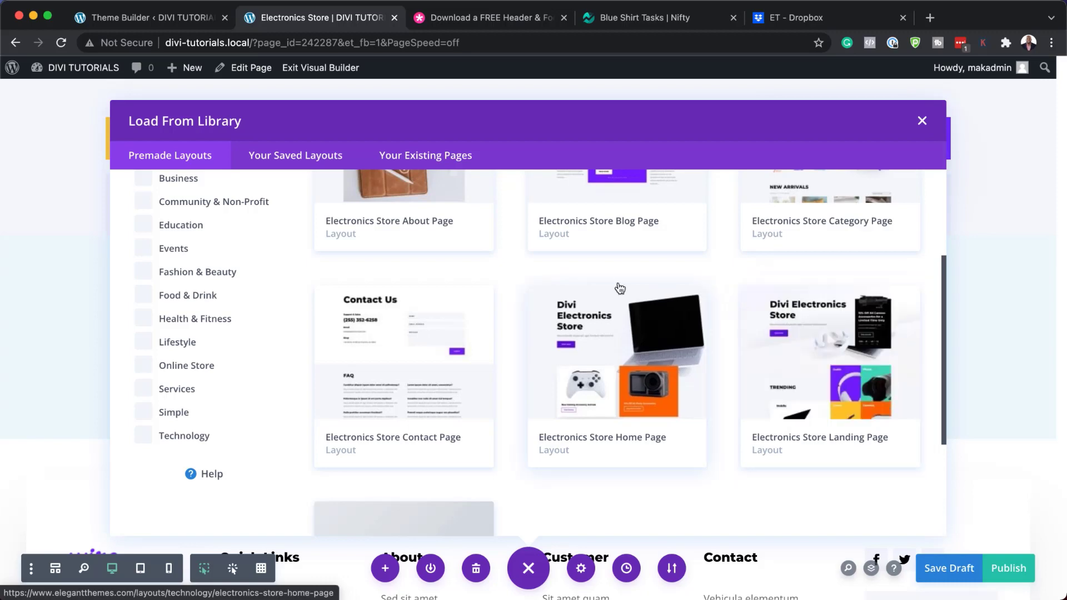
pyautogui.click(621, 335)
pyautogui.click(420, 468)
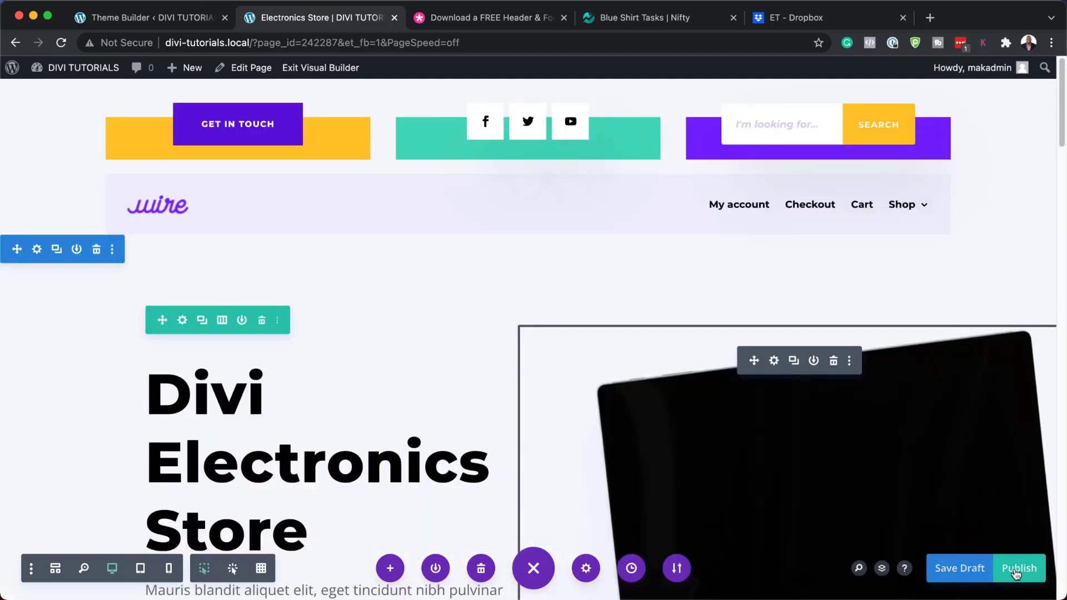
# Publish the Electronics Store page and save and exit the Visual Builder
pyautogui.click(1017, 569)
pyautogui.click(309, 68)
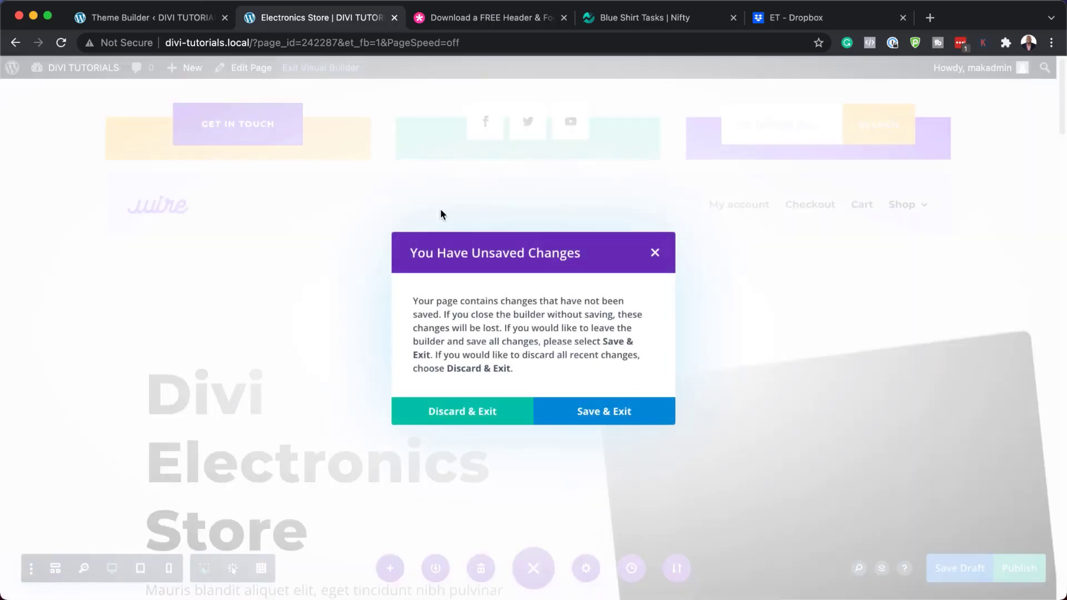
pyautogui.click(590, 414)
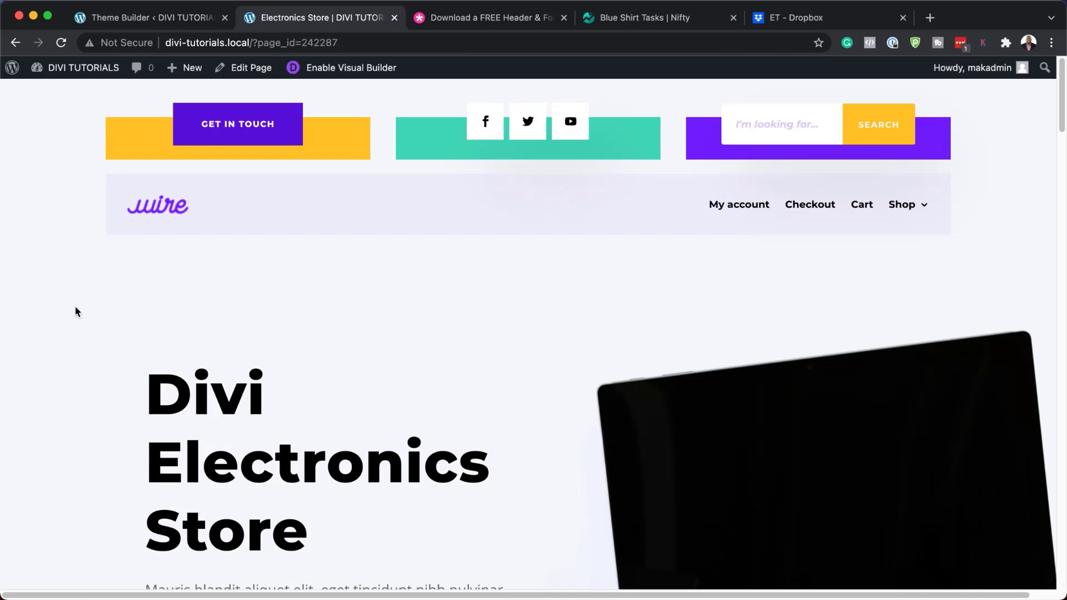
# Review the live Electronics Store page, then return to the Theme Builder
pyautogui.scroll(-5, 404, 311)
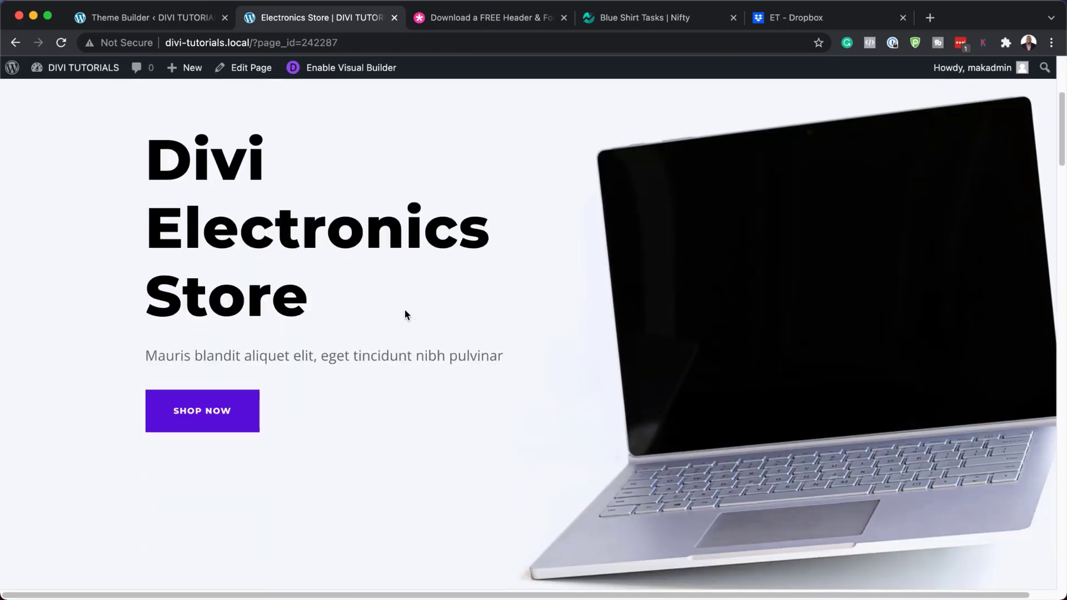
pyautogui.scroll(-20, 405, 314)
pyautogui.scroll(-20, 405, 312)
pyautogui.scroll(-3, 406, 316)
pyautogui.scroll(12, 406, 316)
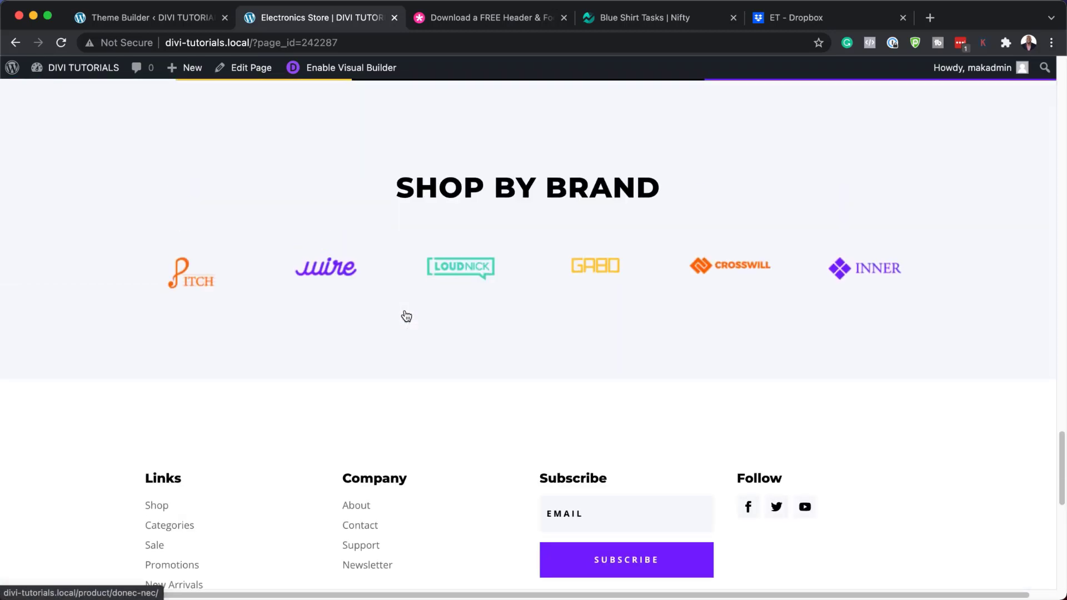
pyautogui.scroll(10, 406, 316)
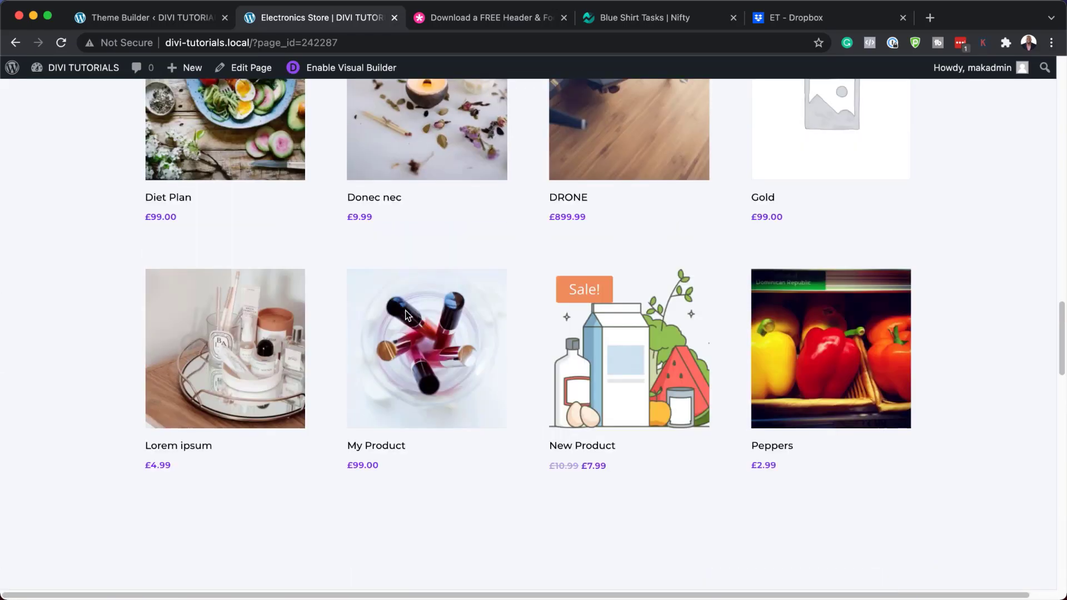
pyautogui.scroll(15, 406, 315)
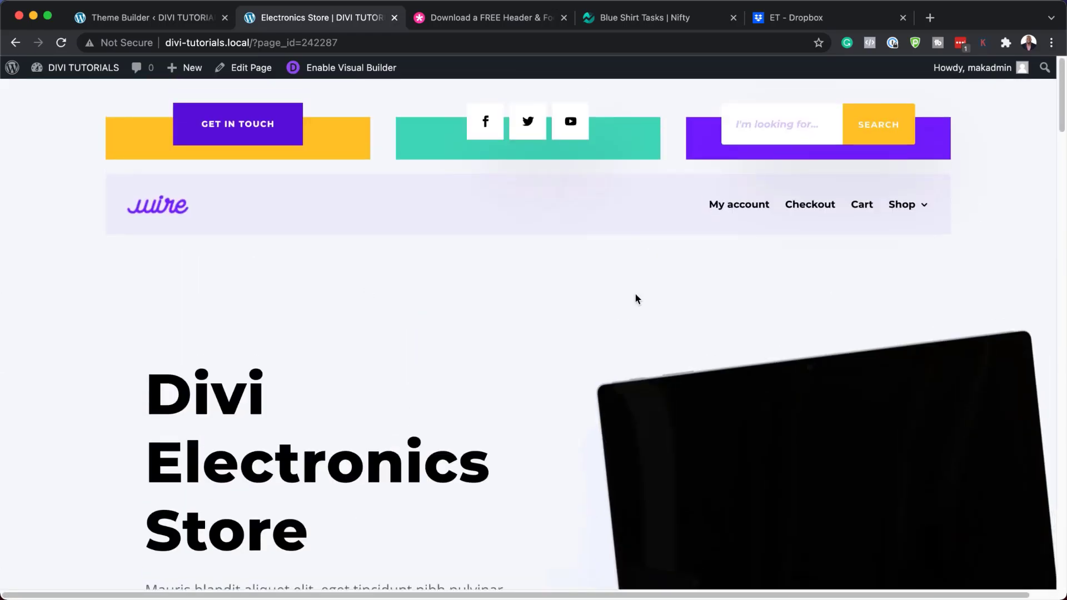
pyautogui.scroll(-10, 472, 385)
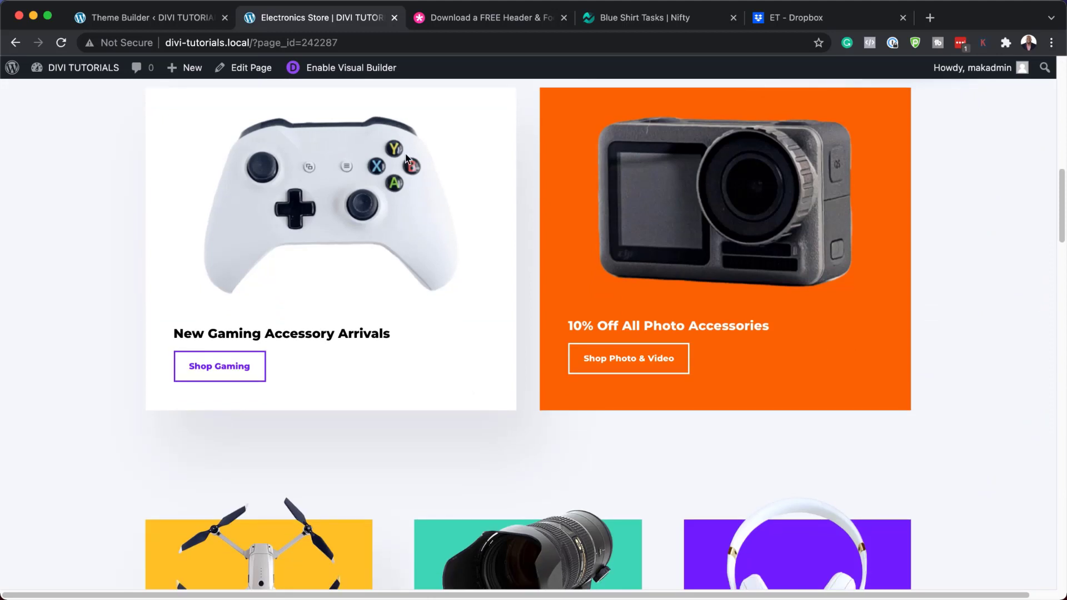
pyautogui.scroll(10, 426, 343)
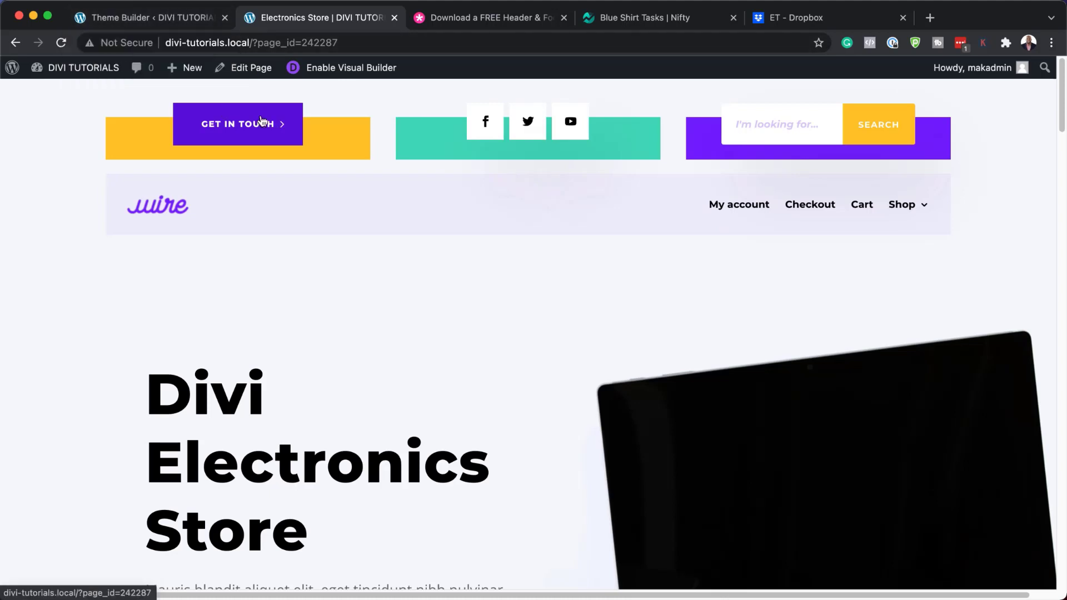
pyautogui.click(177, 22)
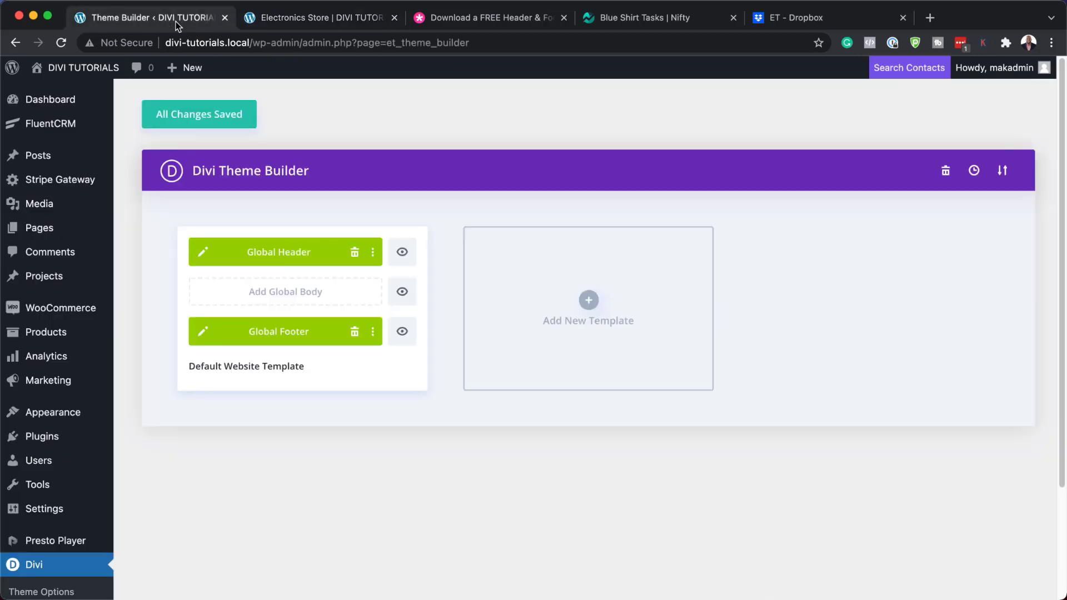
# Edit the Global Header layout and enable Hover mode in the builder settings bar
pyautogui.click(206, 253)
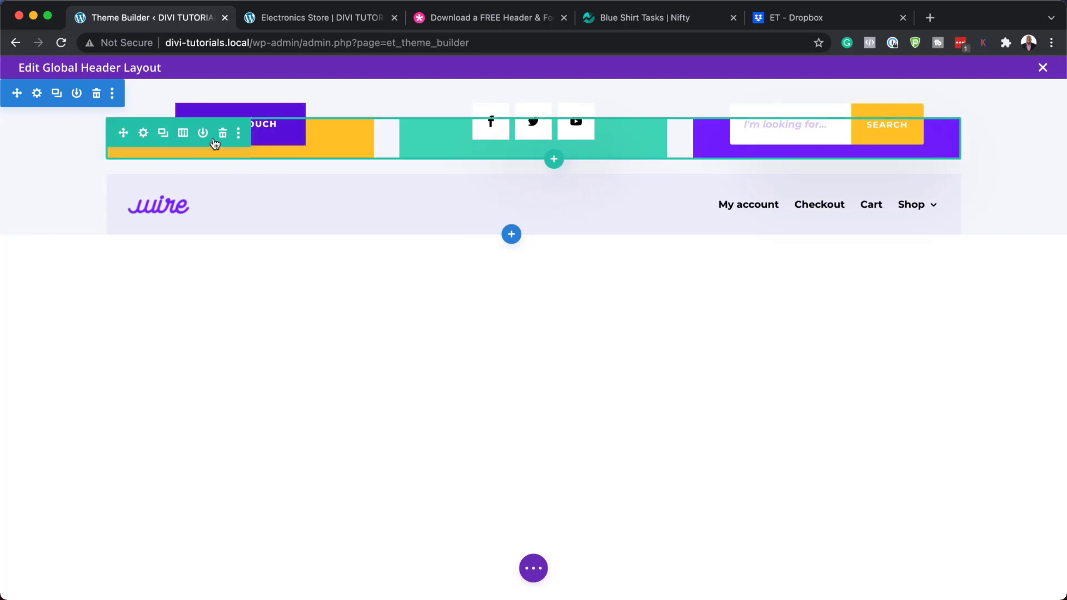
pyautogui.click(537, 571)
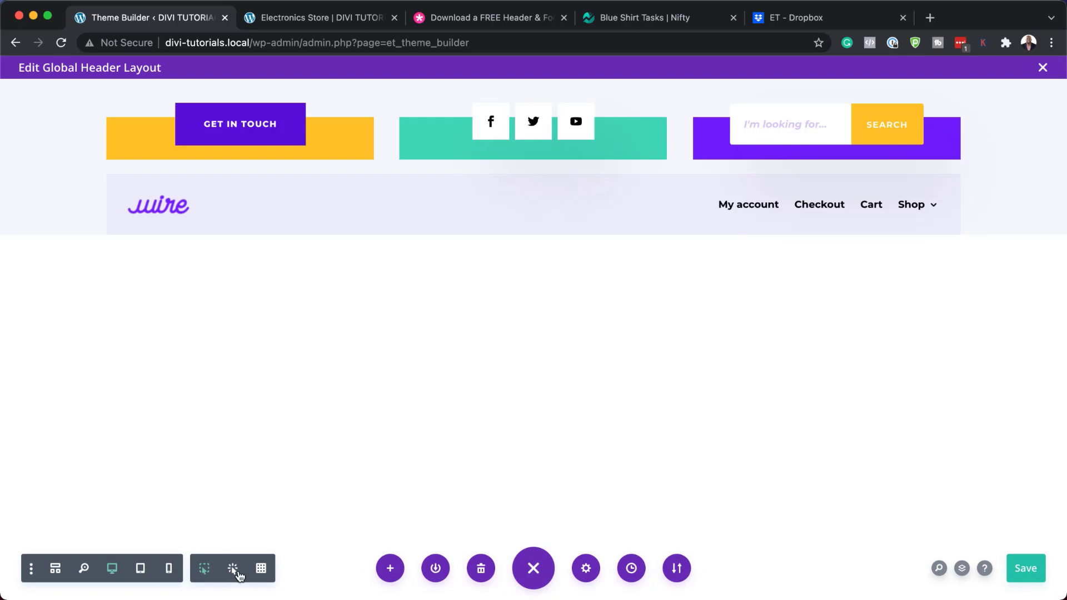
pyautogui.click(233, 572)
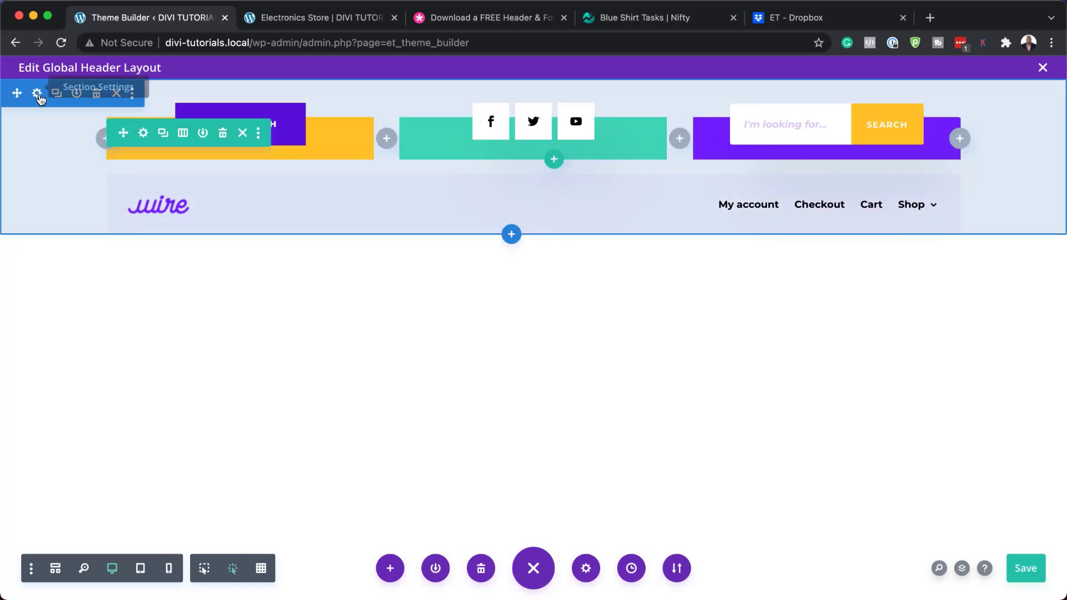
pyautogui.click(40, 95)
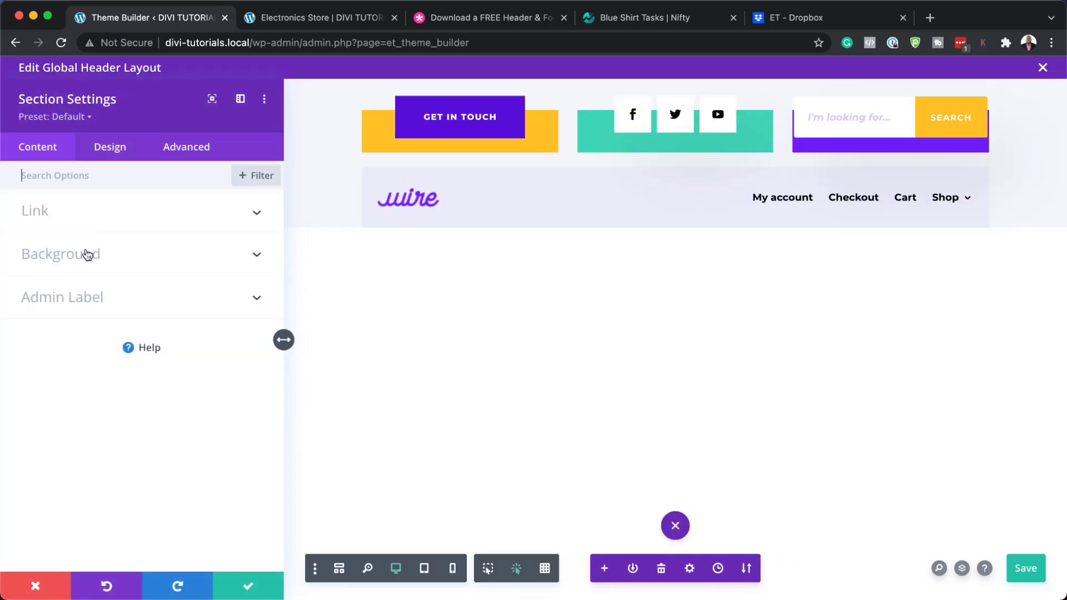
pyautogui.click(86, 254)
pyautogui.moveTo(98, 317)
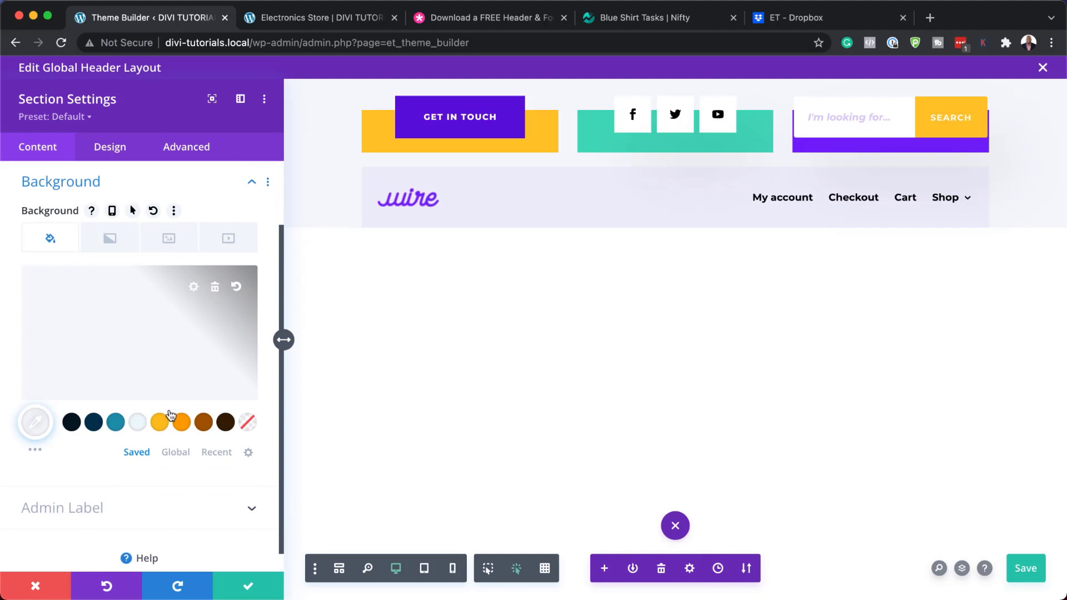
pyautogui.click(158, 423)
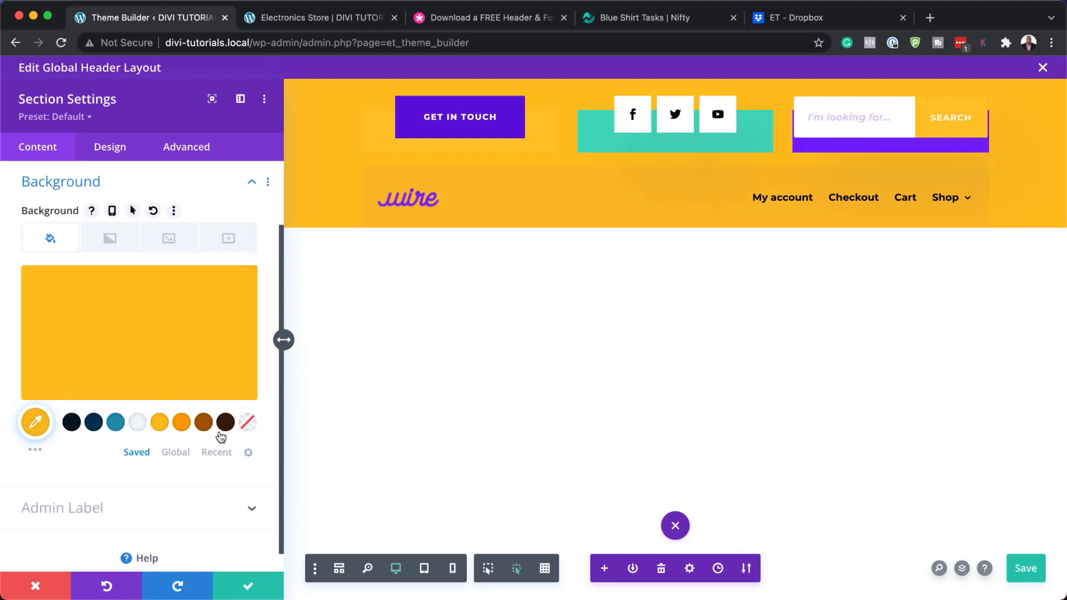
pyautogui.click(203, 424)
pyautogui.click(225, 423)
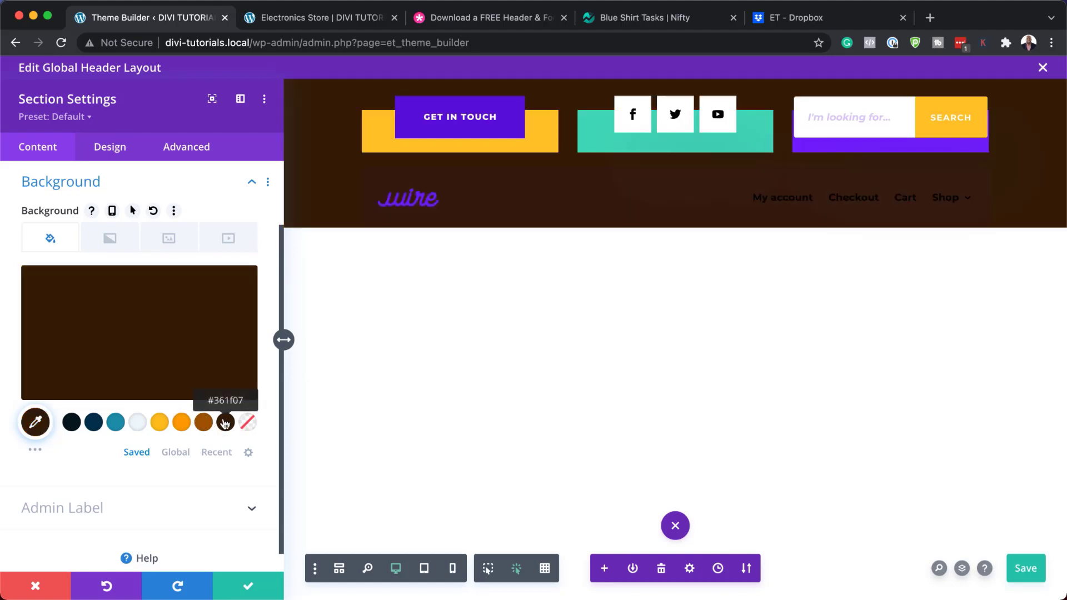
pyautogui.click(143, 426)
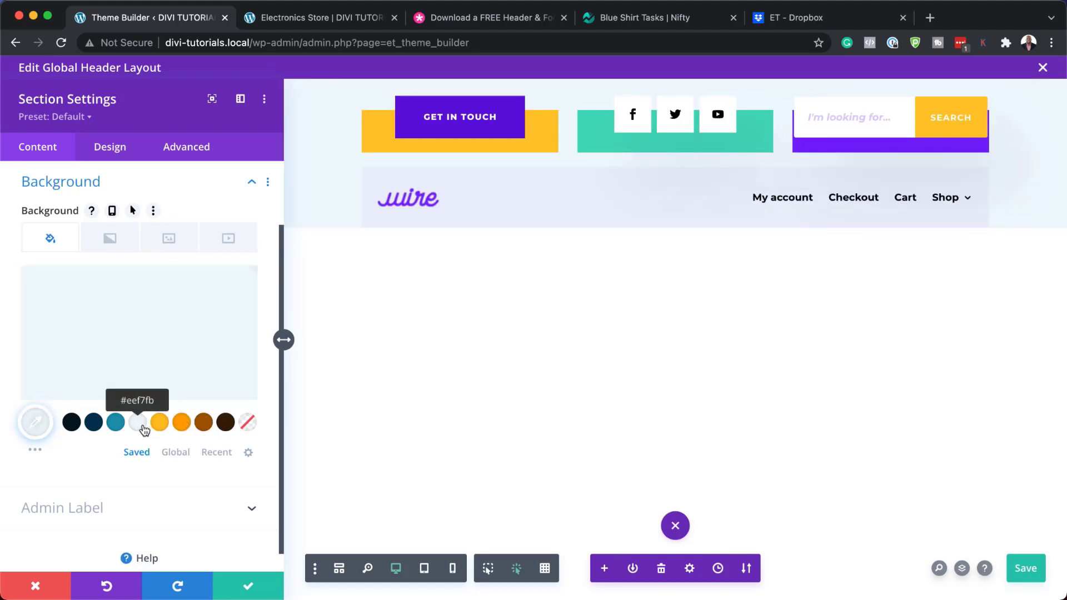
pyautogui.click(37, 587)
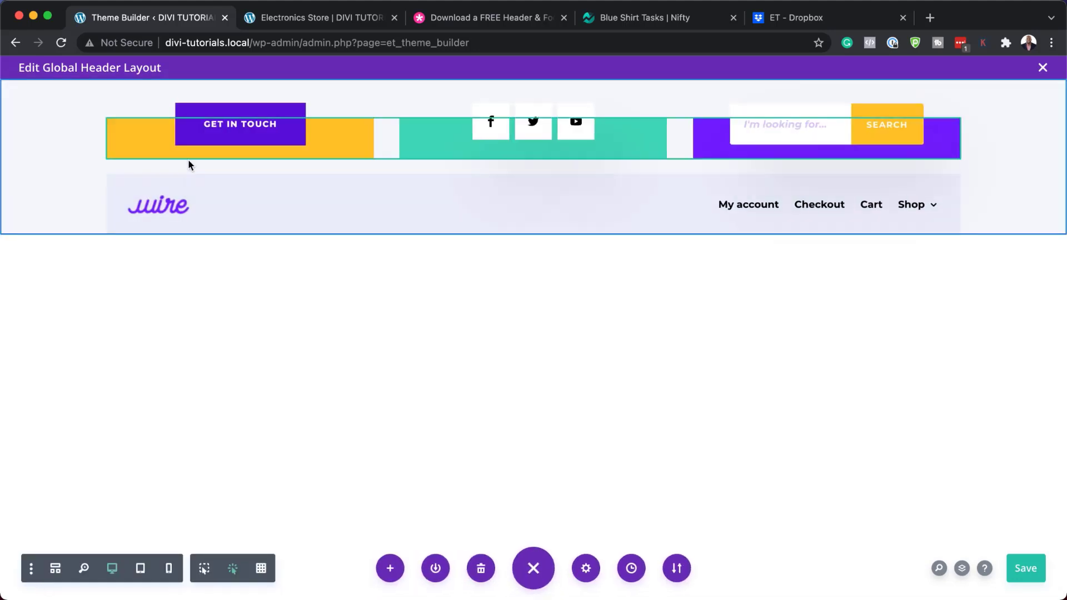
pyautogui.moveTo(116, 189)
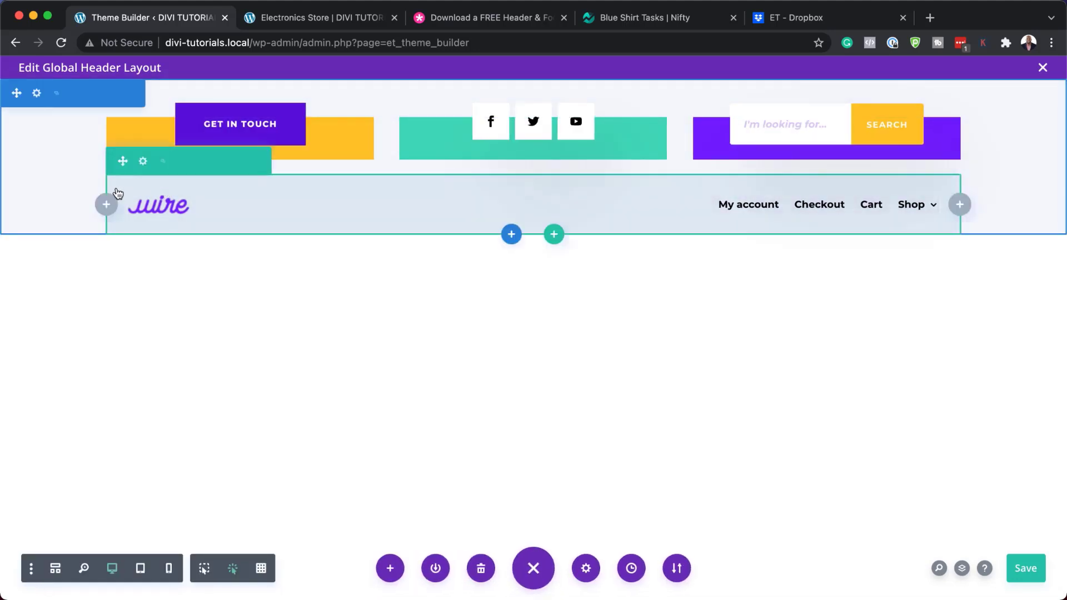
pyautogui.click(143, 162)
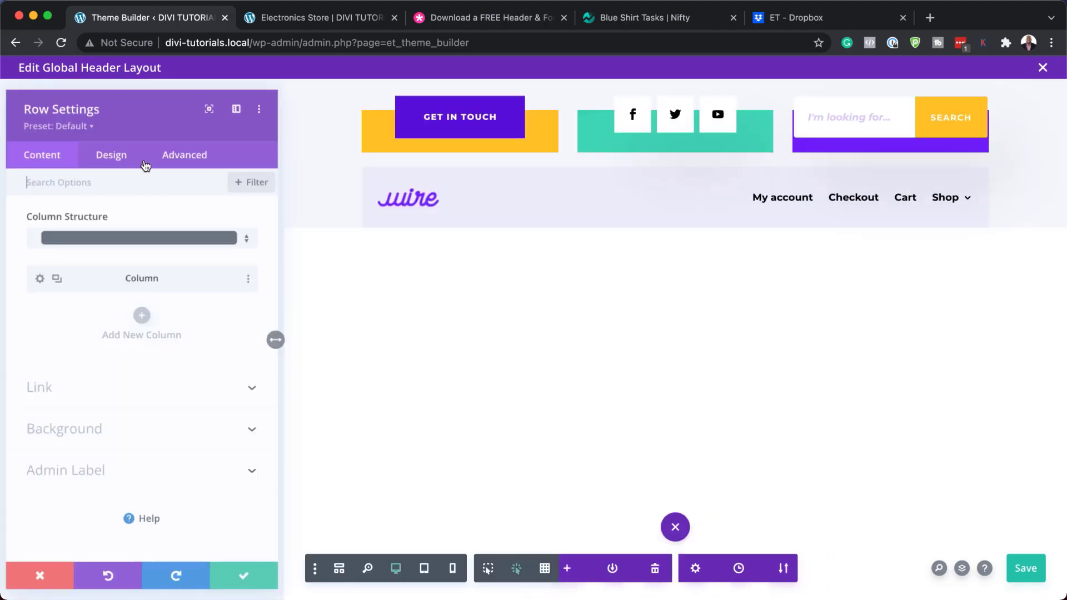
pyautogui.click(96, 433)
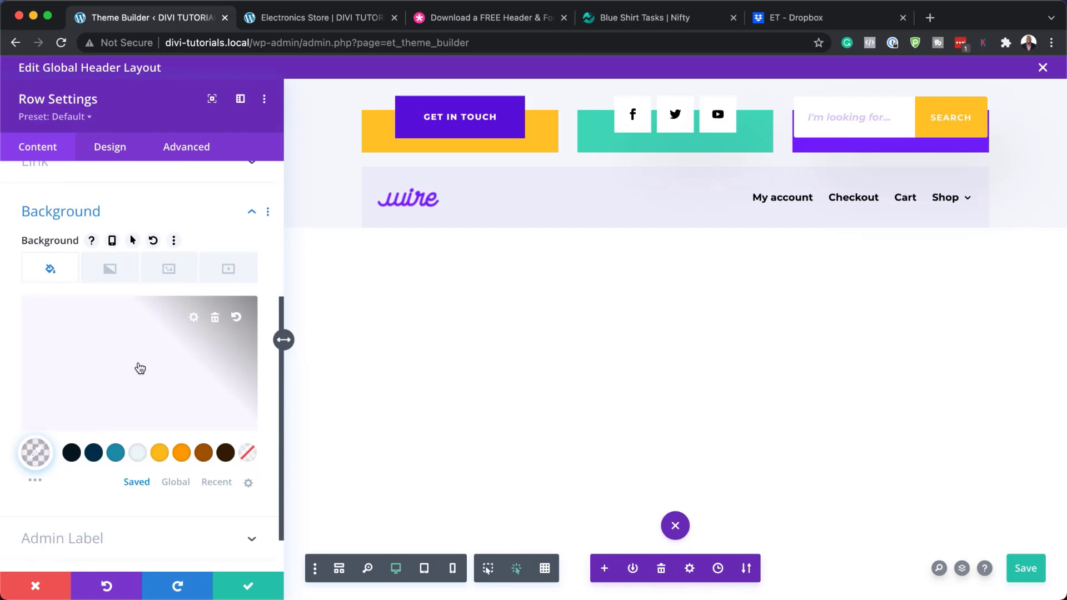
pyautogui.click(159, 454)
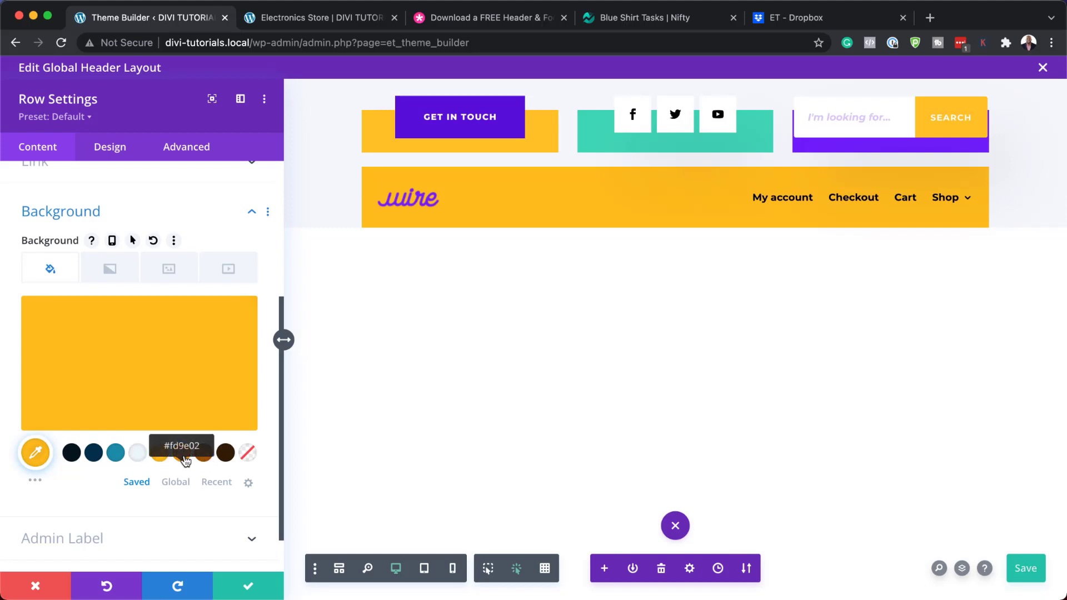
pyautogui.click(181, 454)
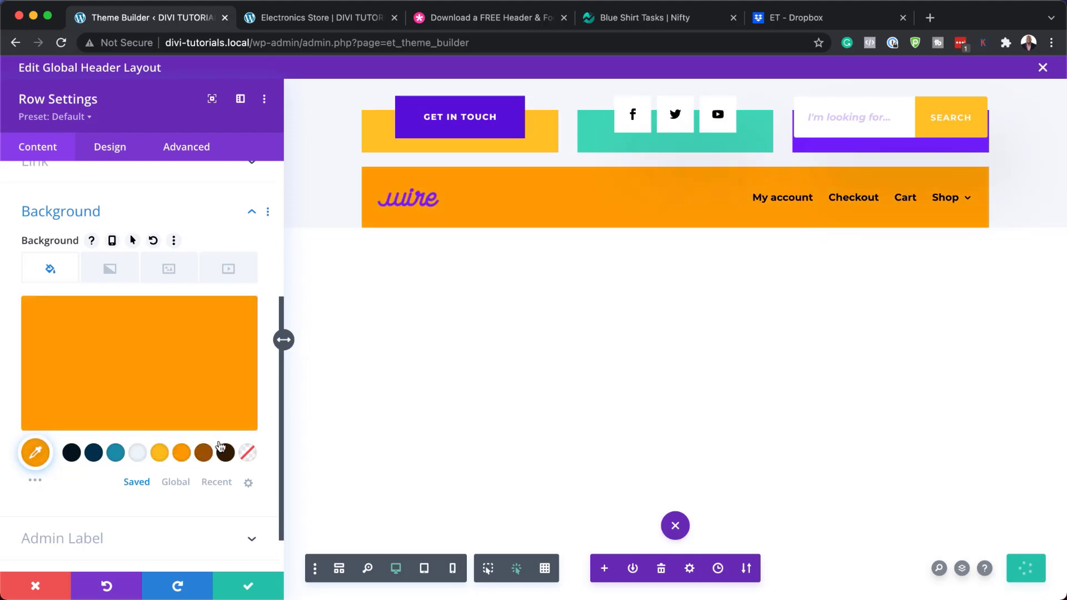
pyautogui.click(137, 454)
pyautogui.click(115, 453)
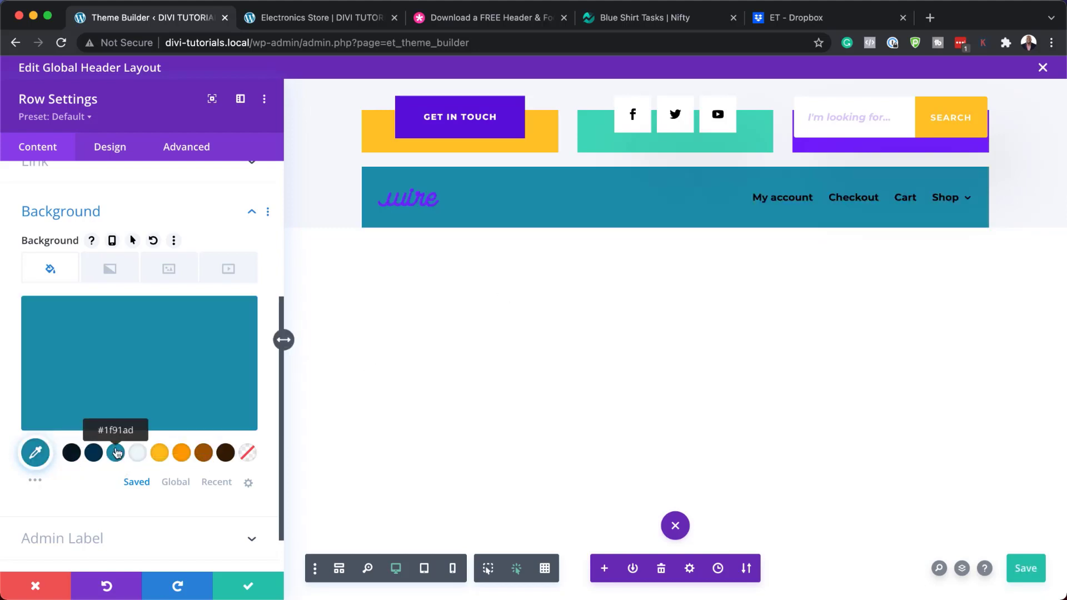
pyautogui.click(54, 596)
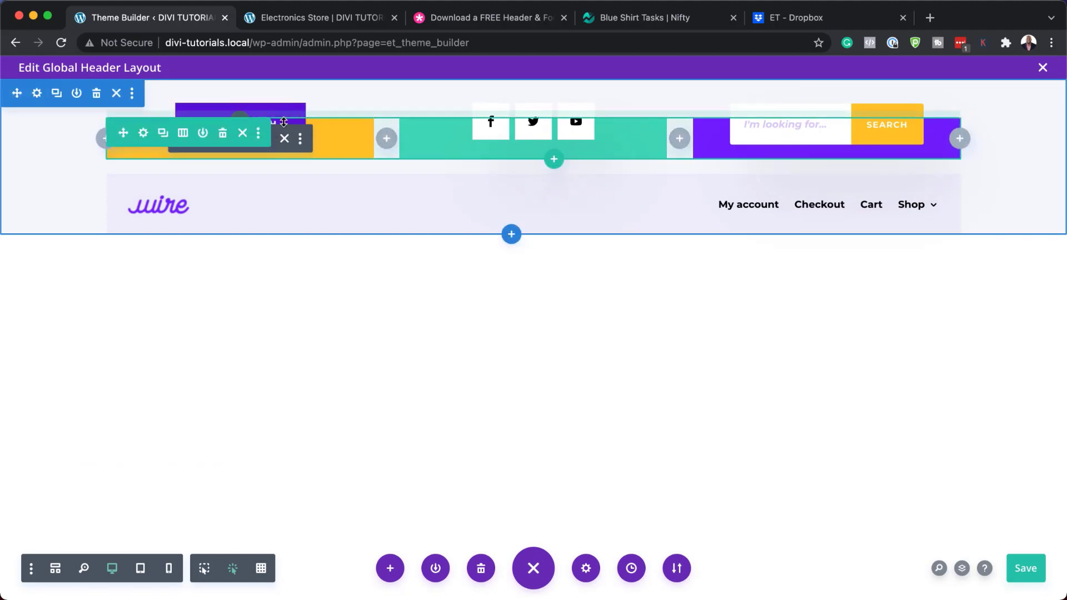
# Give the top header row's first column a dark brown background
pyautogui.click(144, 134)
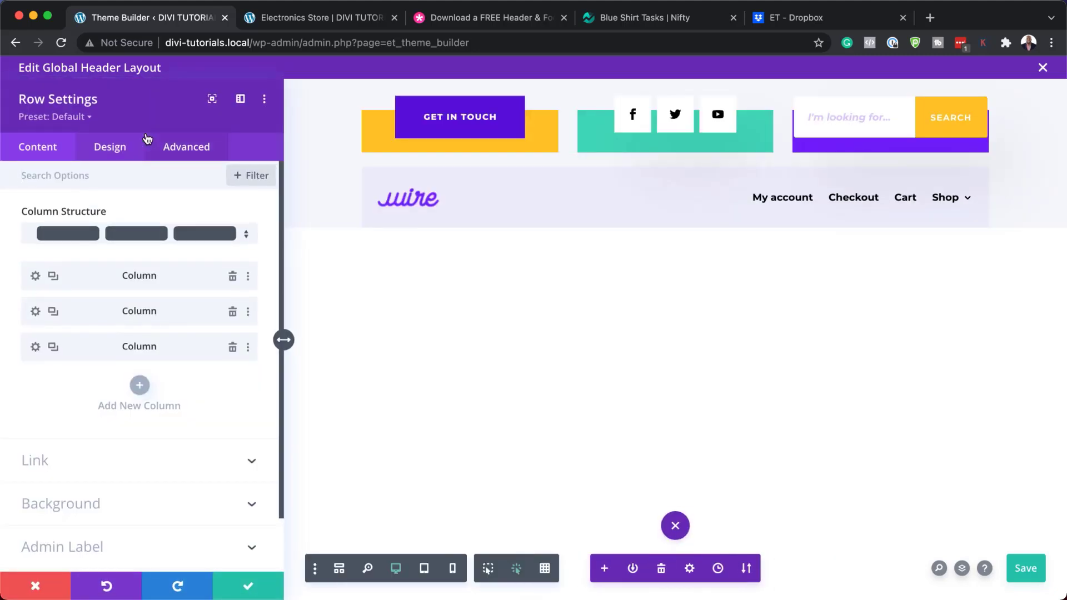
pyautogui.click(66, 508)
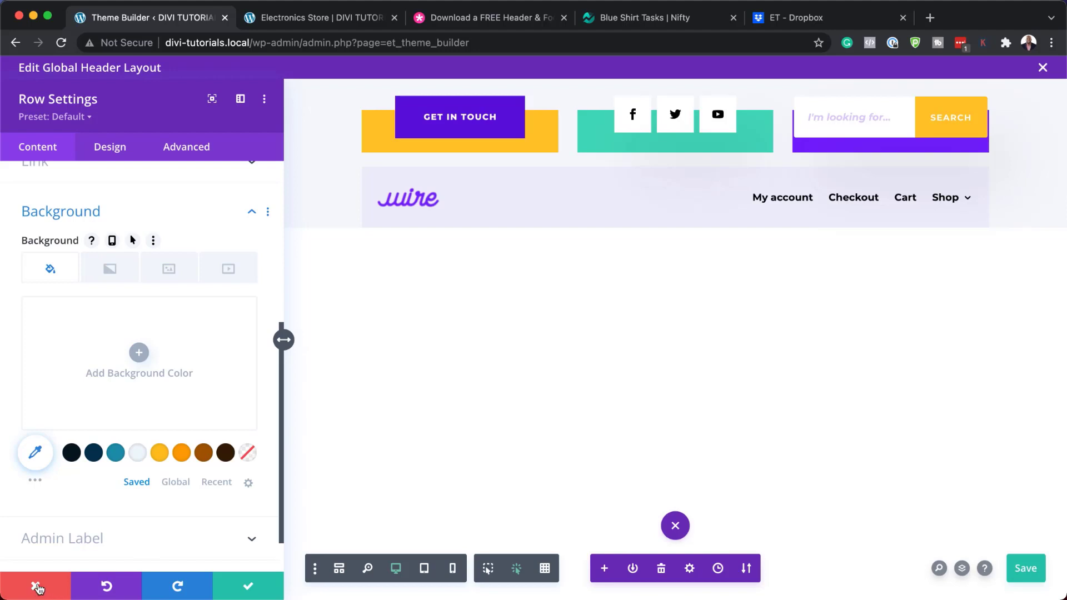
pyautogui.scroll(5, 161, 386)
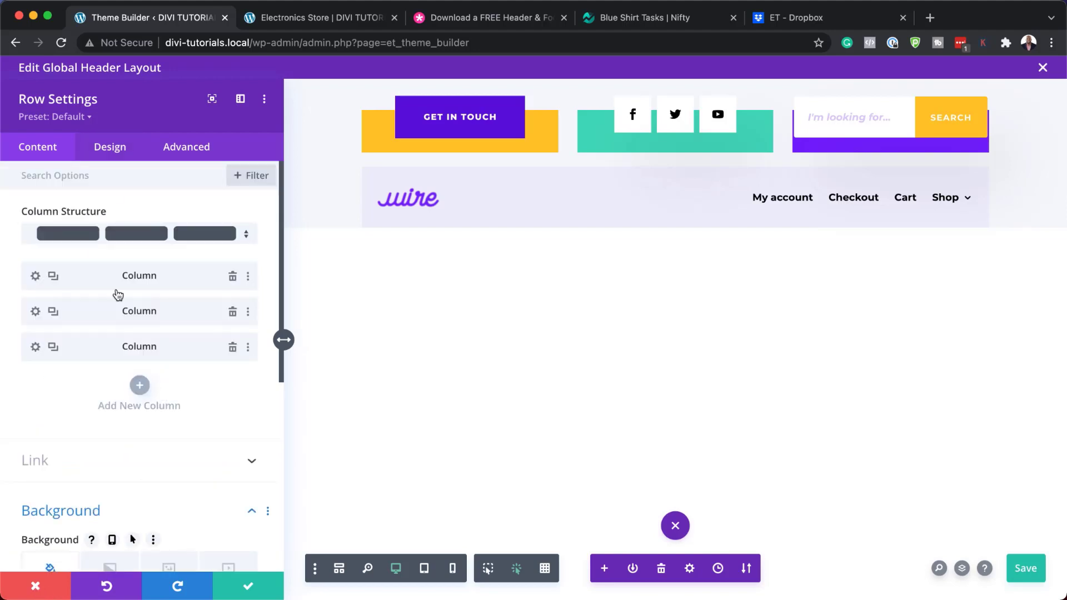
pyautogui.click(38, 279)
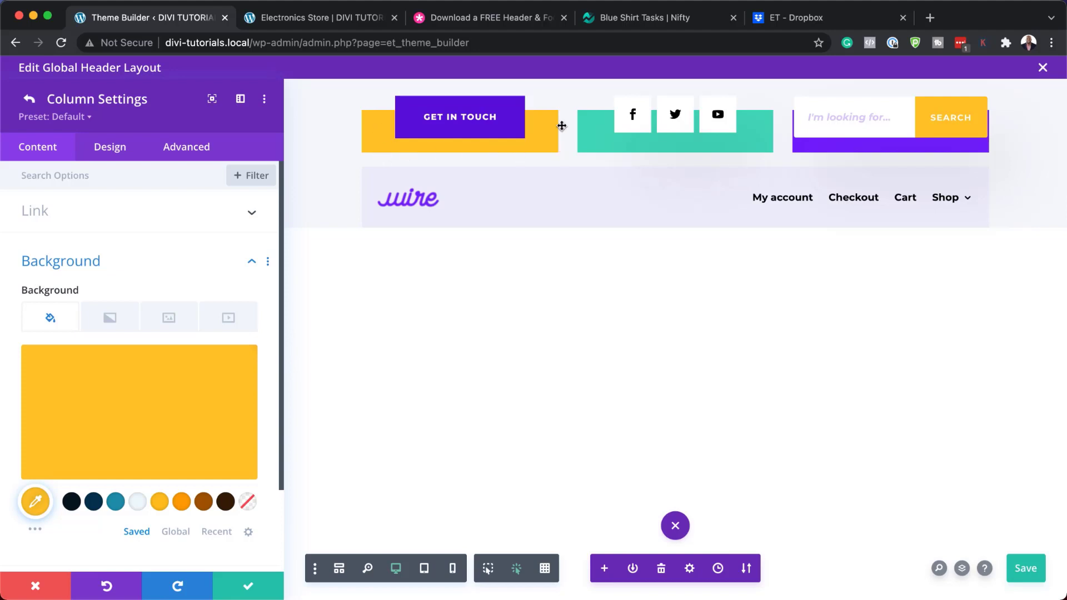
pyautogui.click(116, 502)
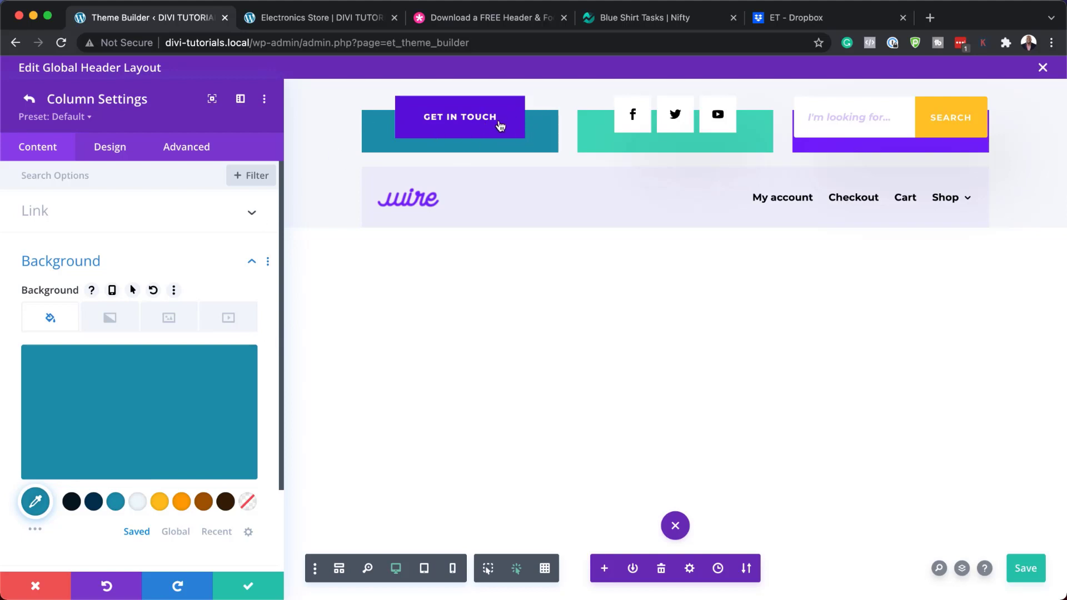
pyautogui.click(225, 501)
# Set the second column's background to brown (#a35700) and the third to dark blue (#02344f)
pyautogui.click(31, 100)
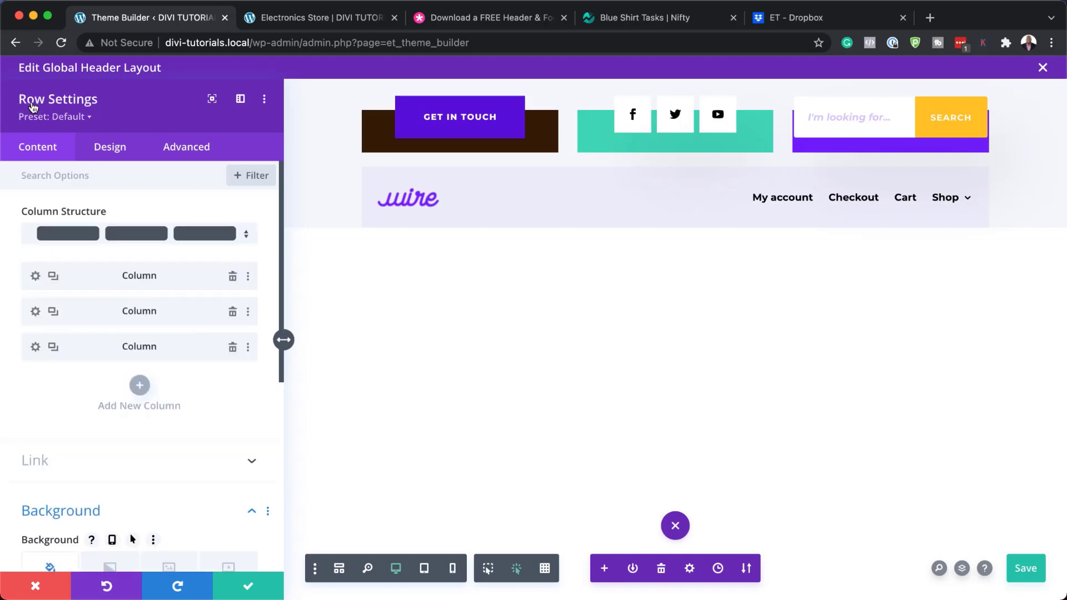
pyautogui.click(37, 312)
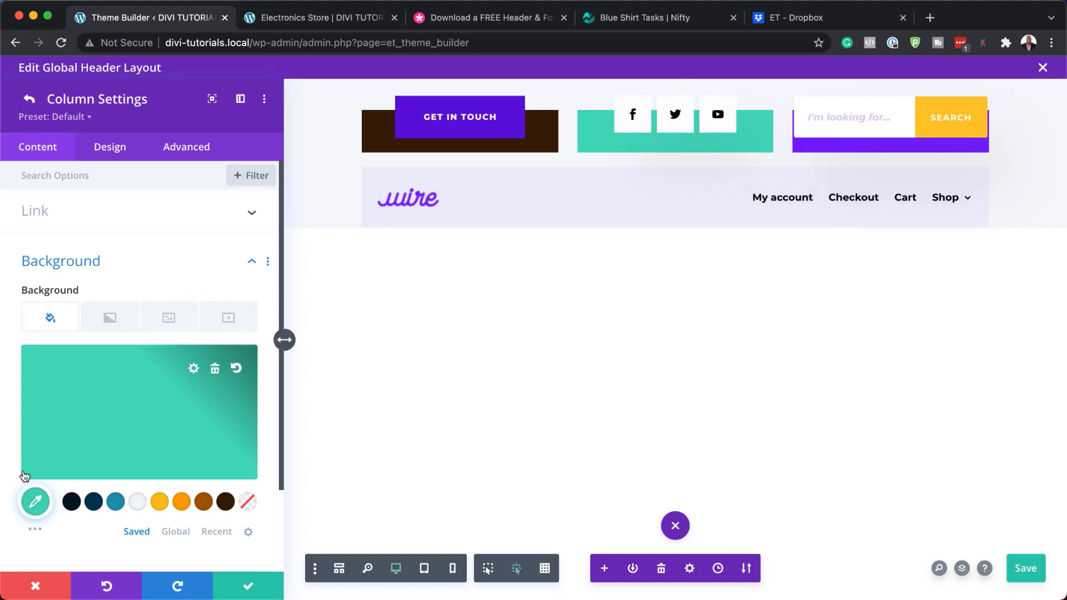
pyautogui.click(159, 501)
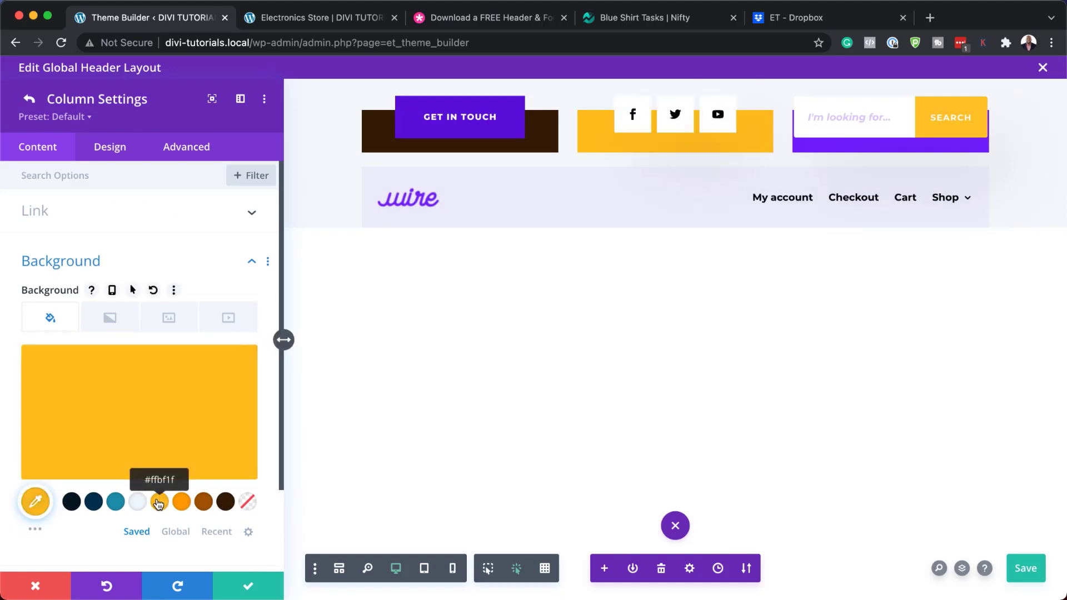
pyautogui.click(204, 503)
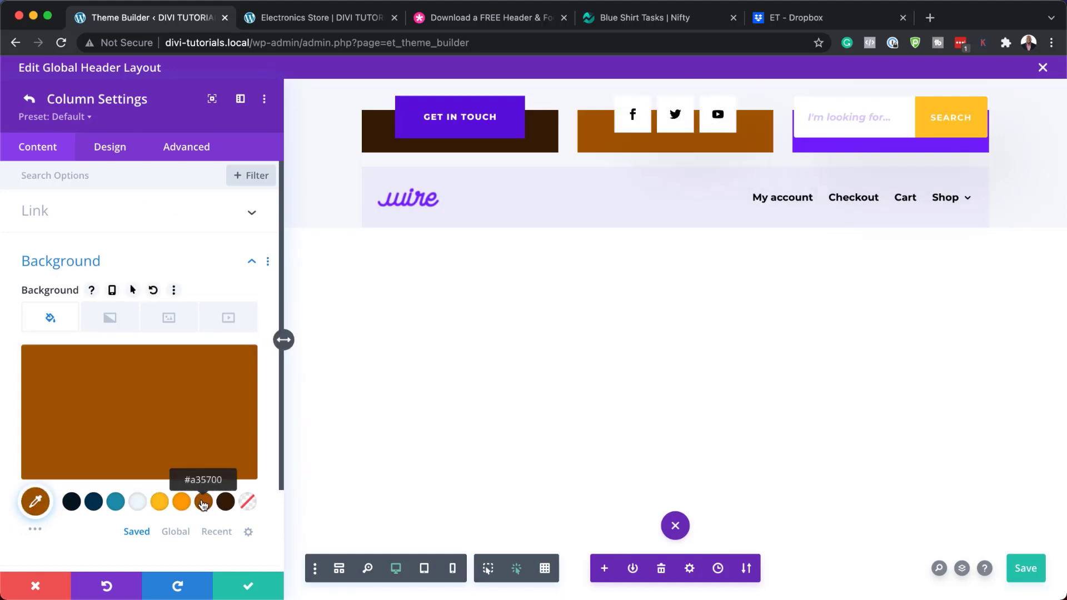
pyautogui.click(29, 99)
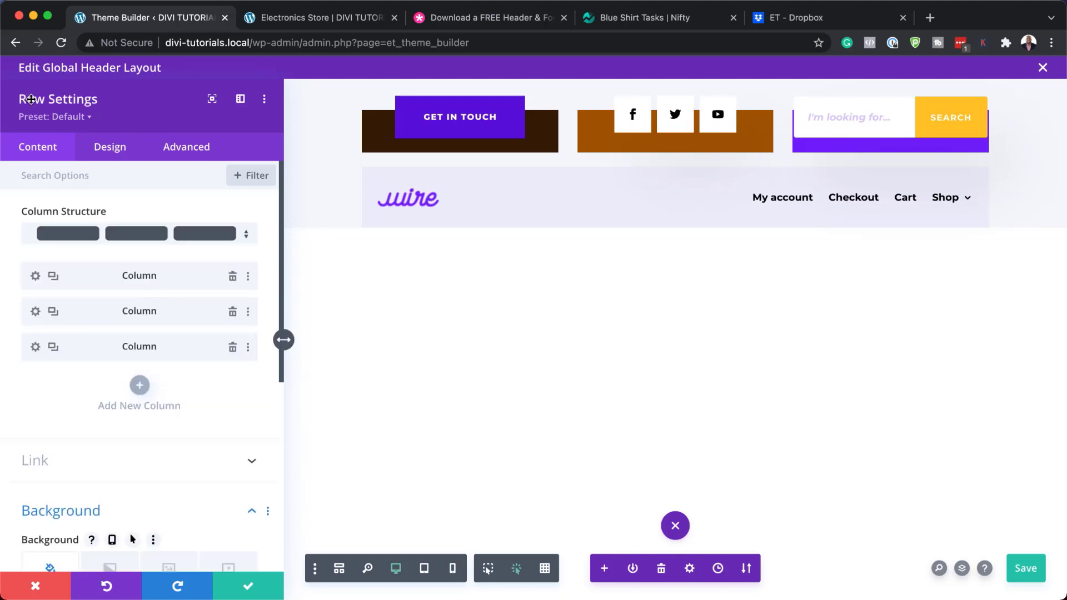
pyautogui.click(35, 347)
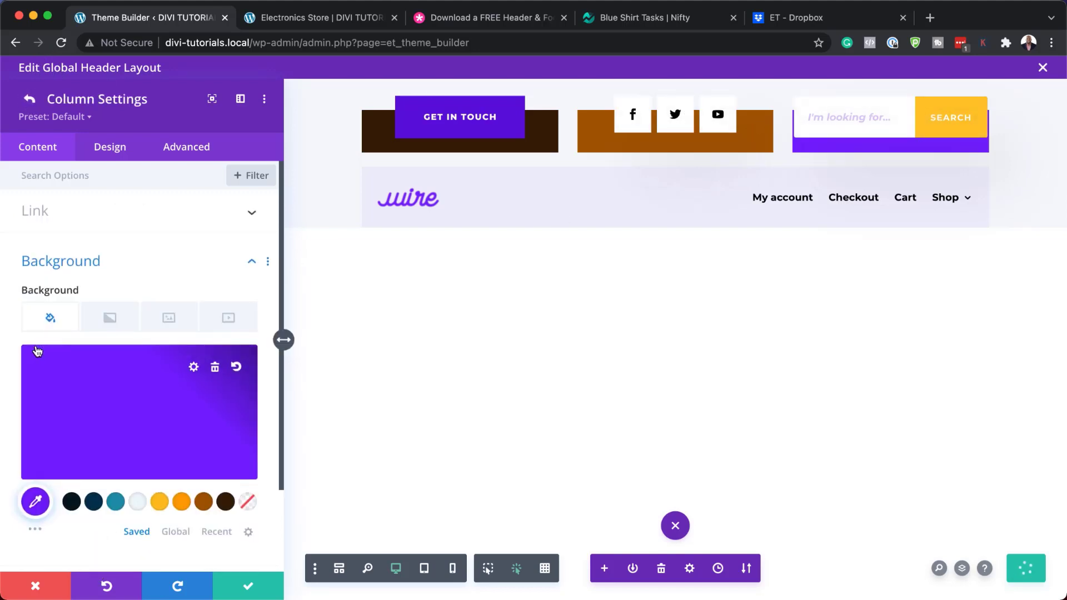
pyautogui.click(116, 502)
pyautogui.click(93, 502)
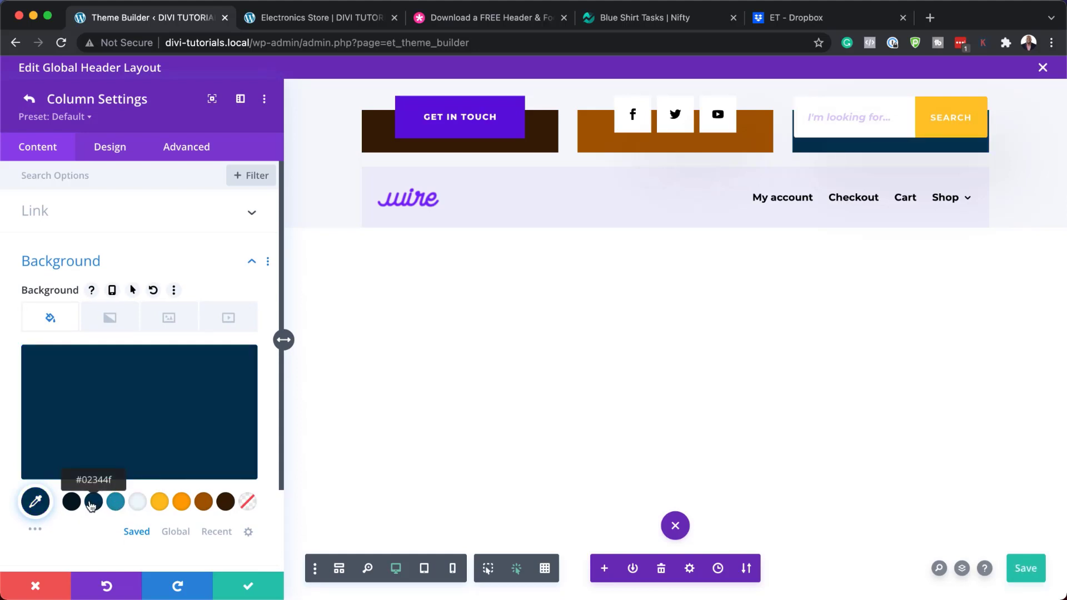
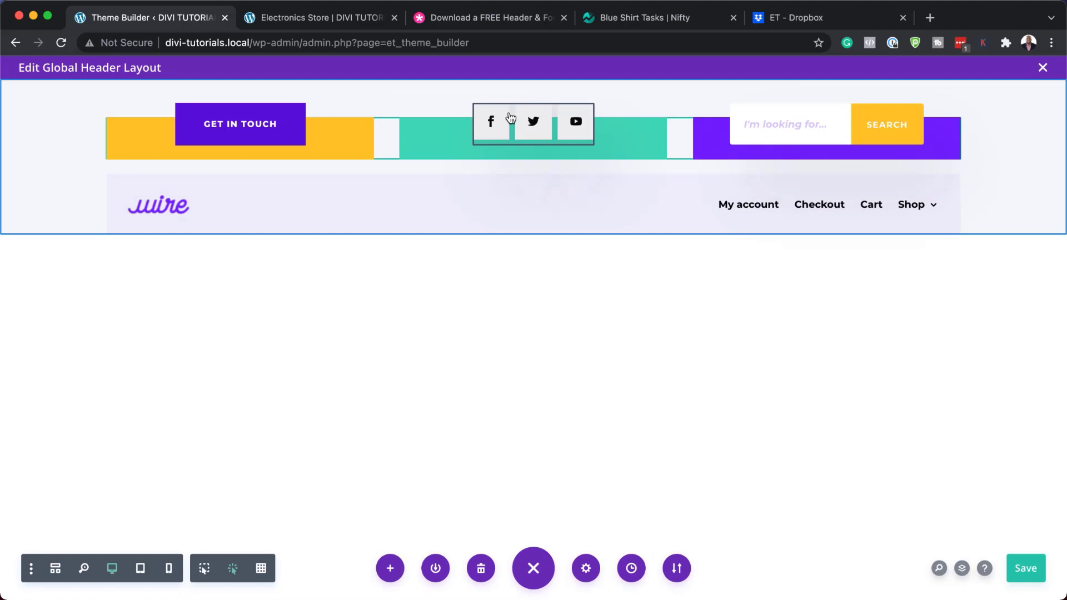
# Check the Facebook and Twitter account link URLs in the Social Media Follow module
pyautogui.moveTo(510, 117)
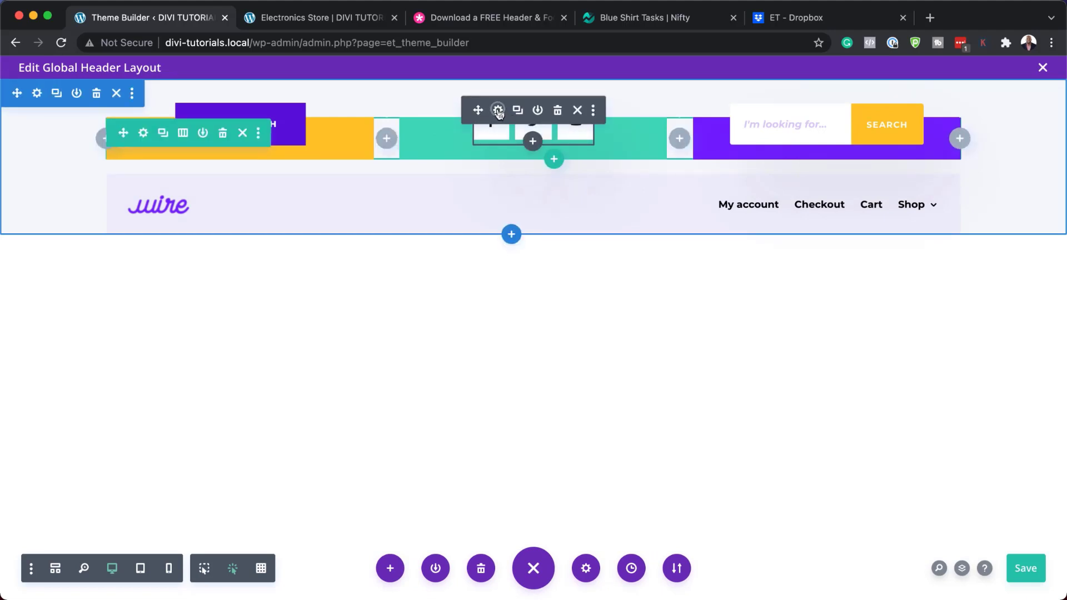
pyautogui.click(499, 111)
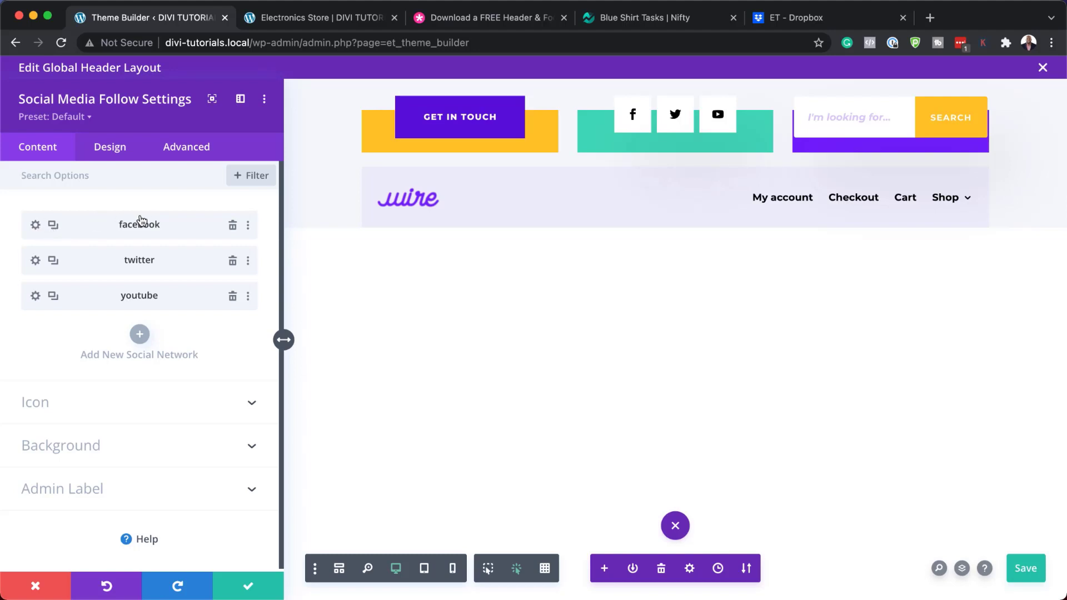
pyautogui.click(35, 226)
pyautogui.click(44, 317)
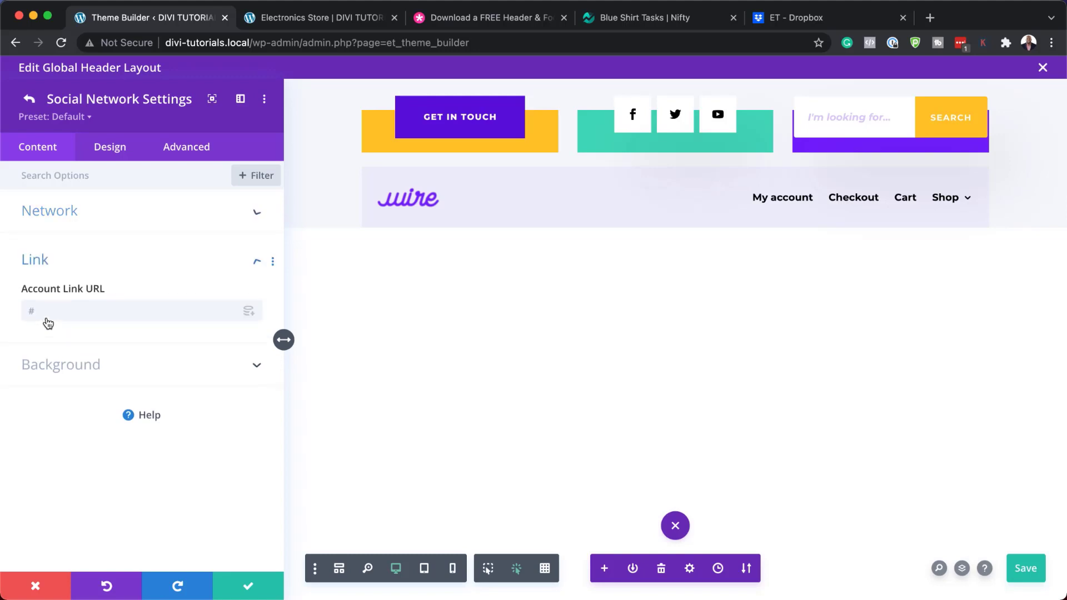
pyautogui.click(48, 312)
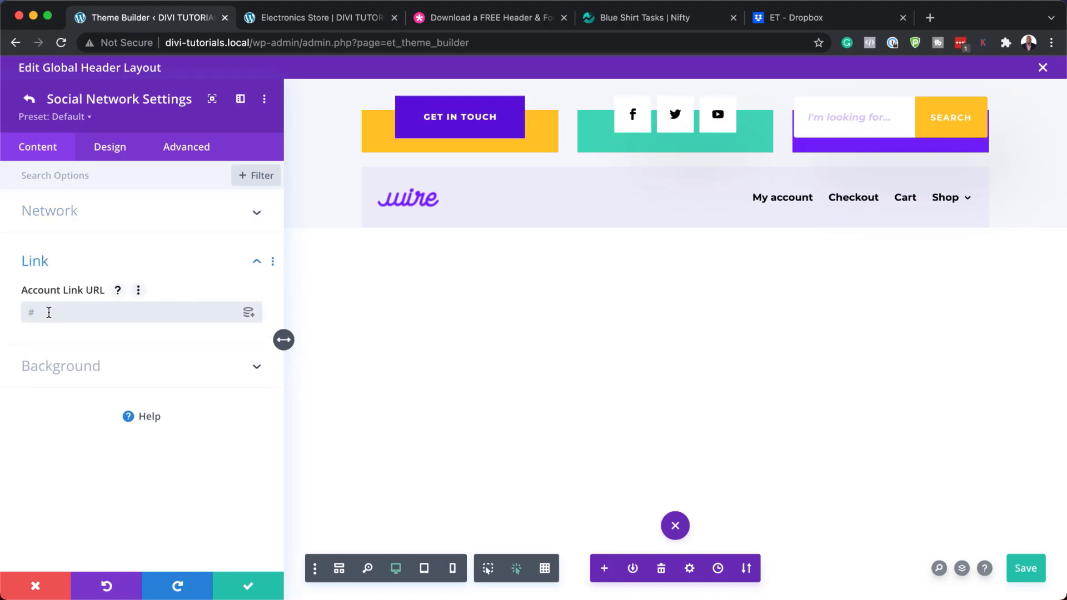
pyautogui.click(29, 99)
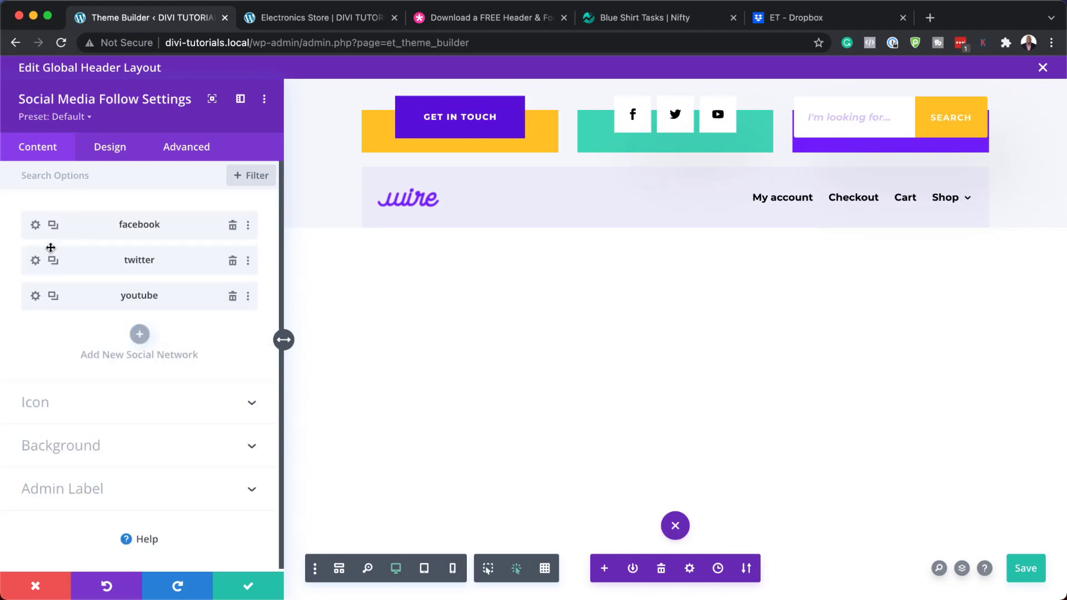
pyautogui.click(33, 262)
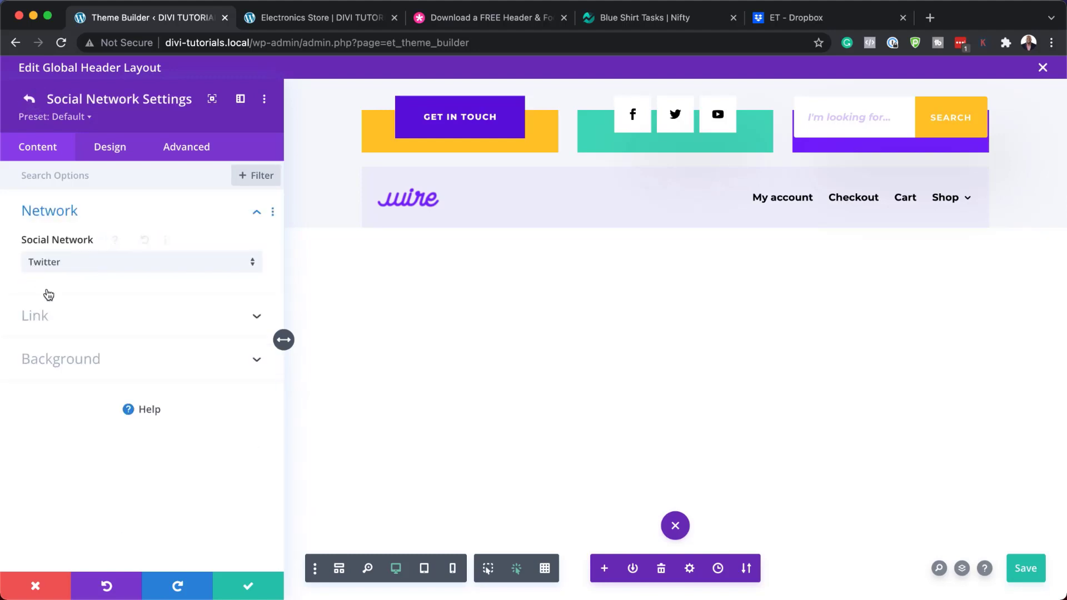
pyautogui.click(41, 317)
pyautogui.click(42, 321)
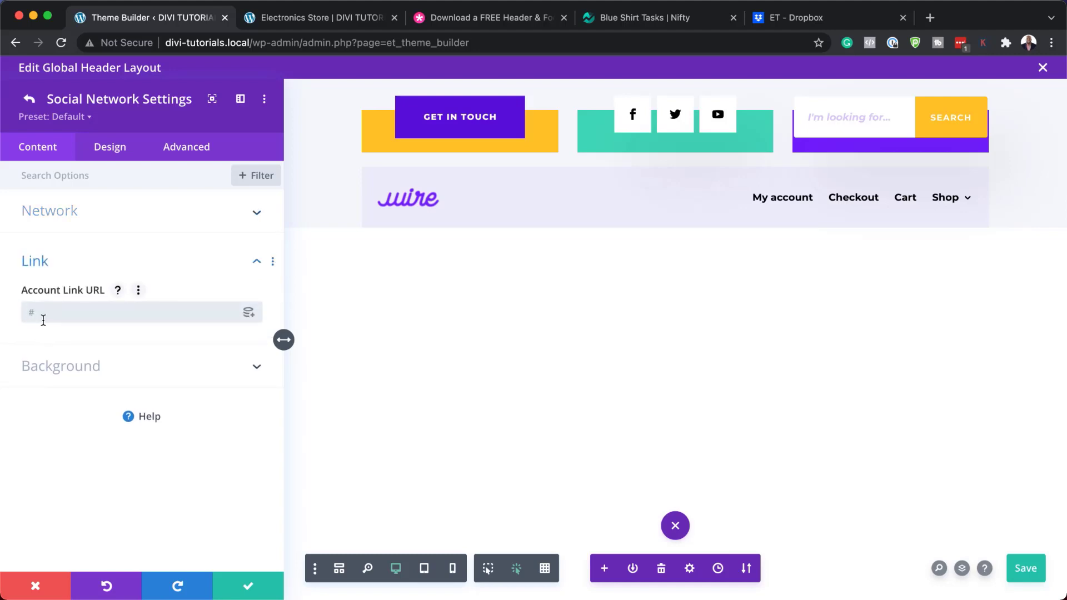
pyautogui.click(29, 99)
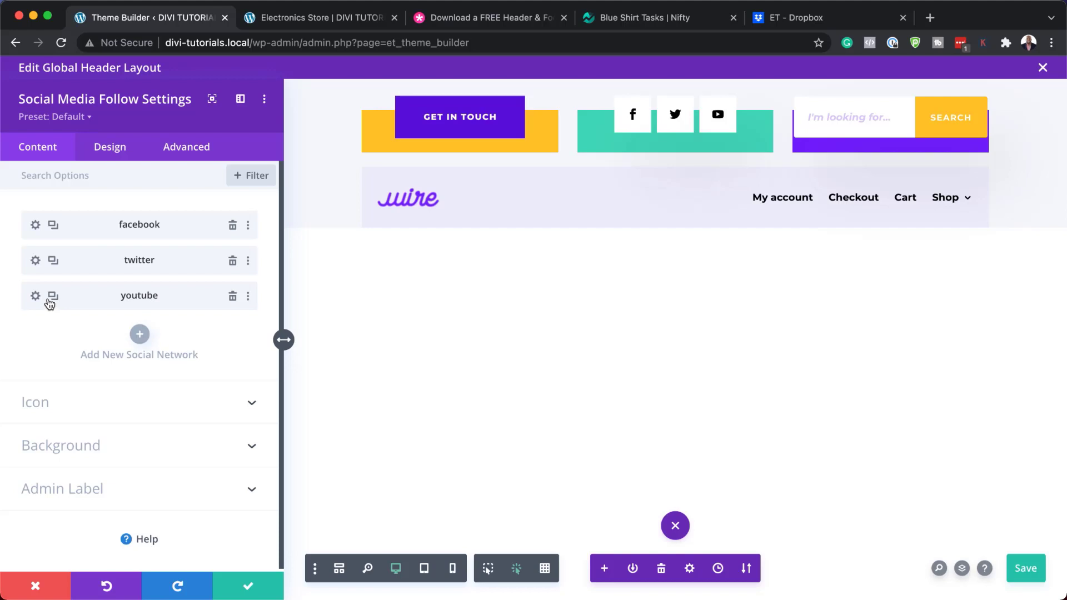
# Duplicate the YouTube icon and change the copy's social network to LinkedIn
pyautogui.click(54, 297)
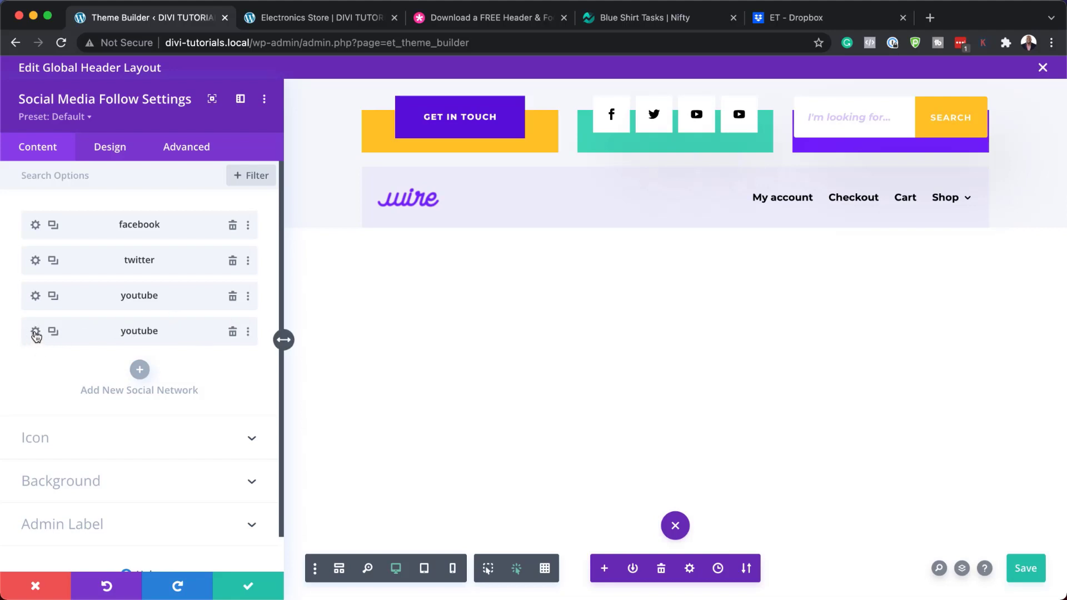
pyautogui.click(35, 331)
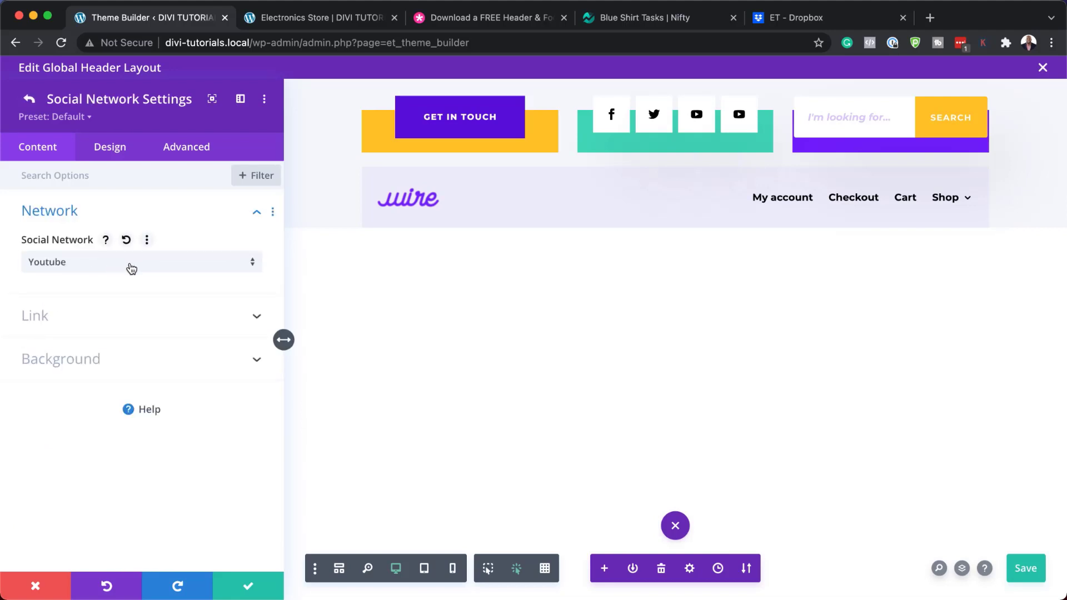
pyautogui.click(158, 261)
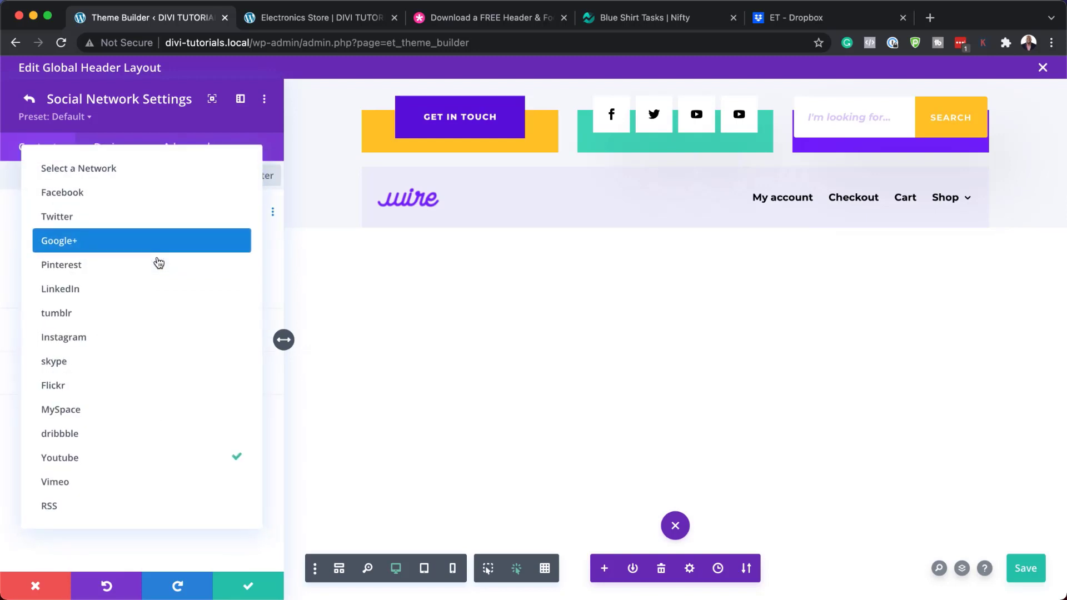
pyautogui.click(135, 297)
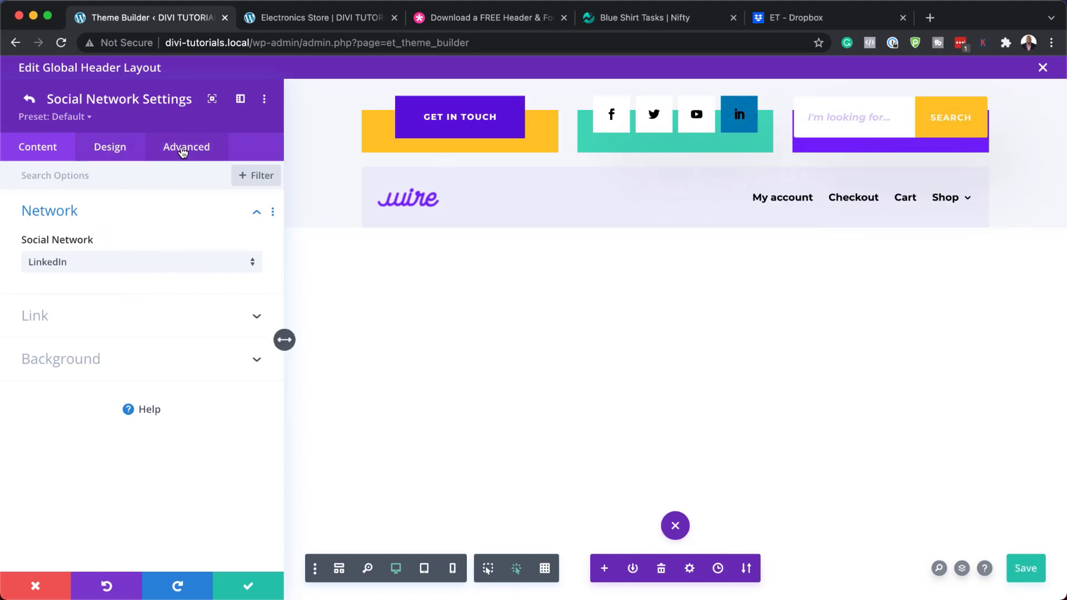
pyautogui.click(31, 100)
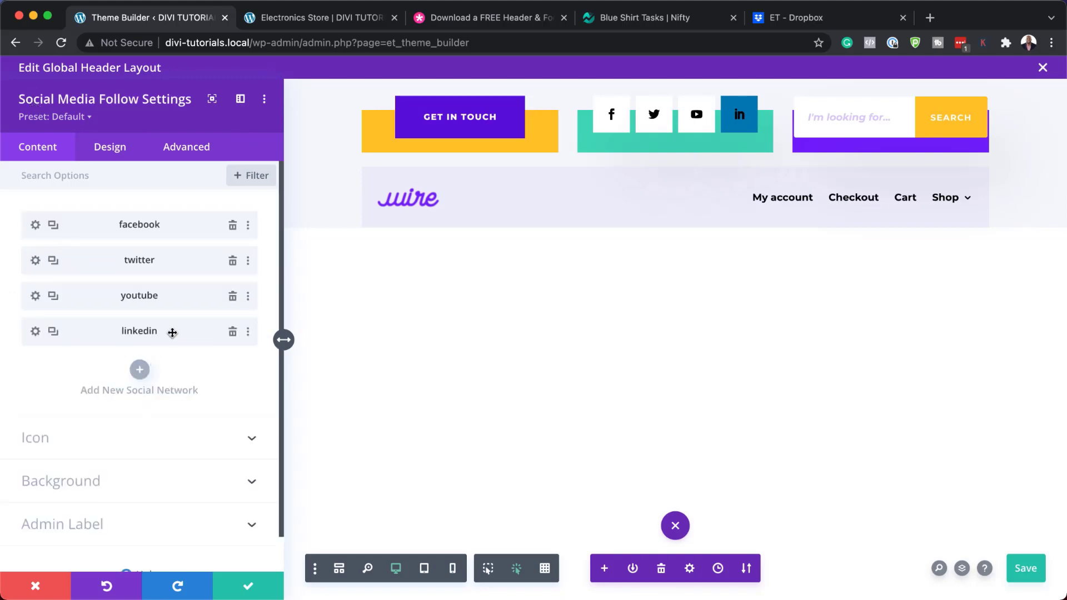
# Try a yellow and then a dark icon colour on the LinkedIn item
pyautogui.click(35, 332)
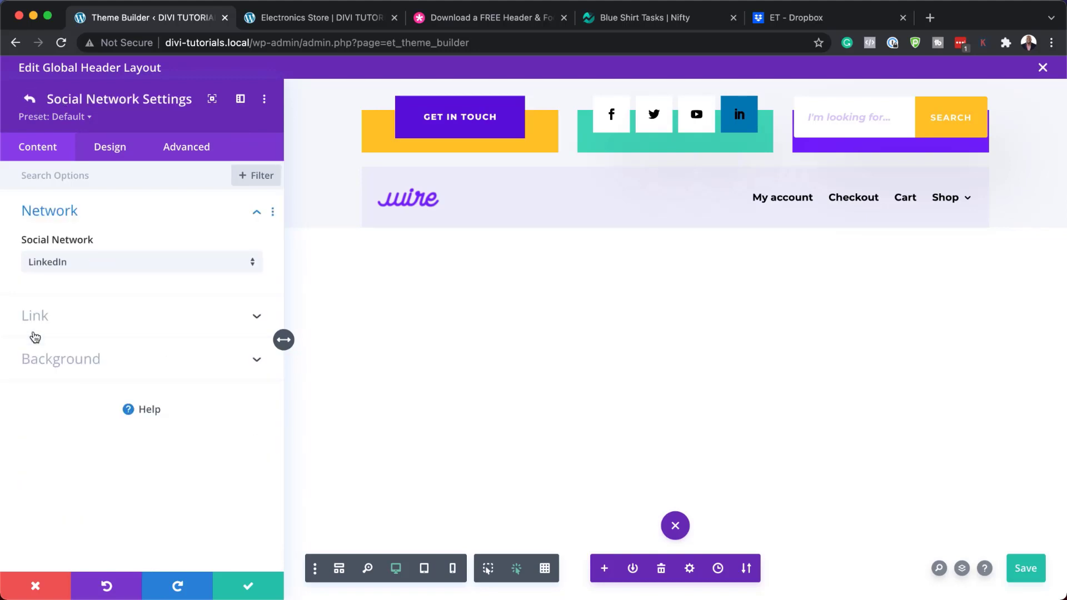
pyautogui.click(116, 149)
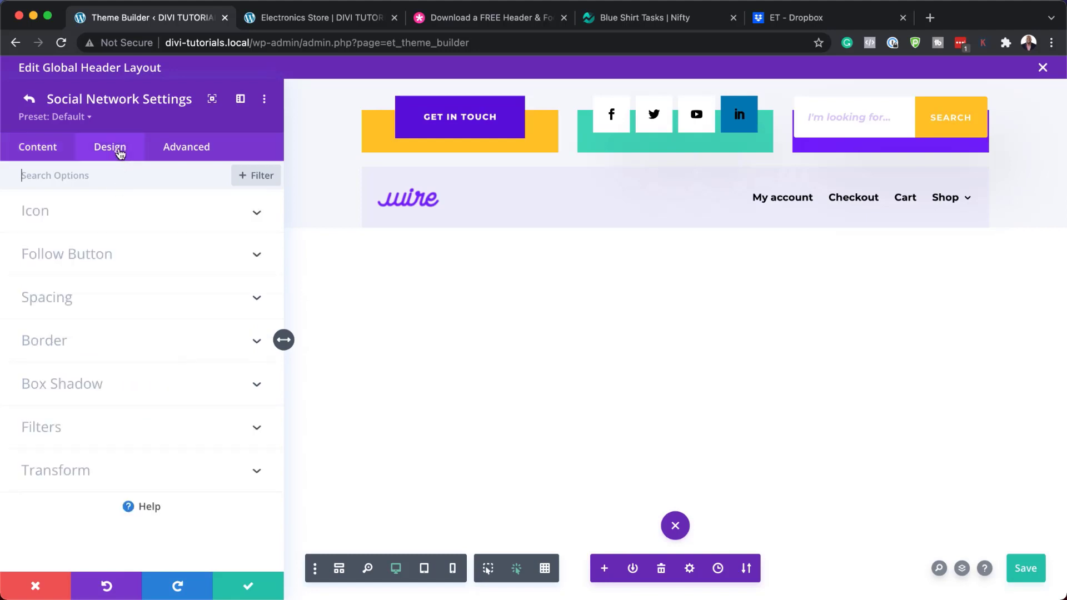
pyautogui.click(67, 213)
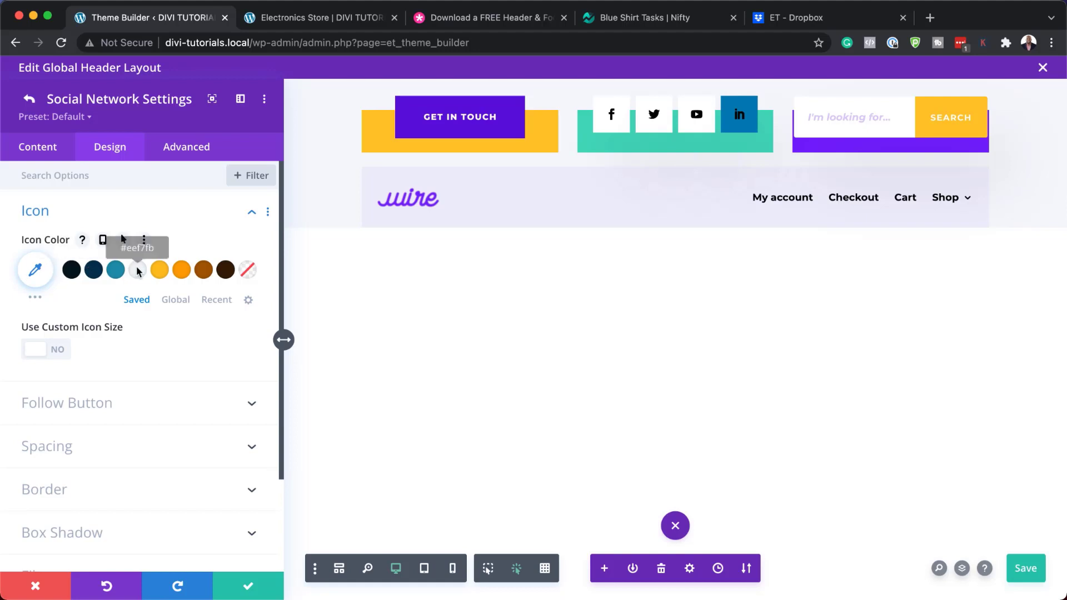
pyautogui.click(160, 271)
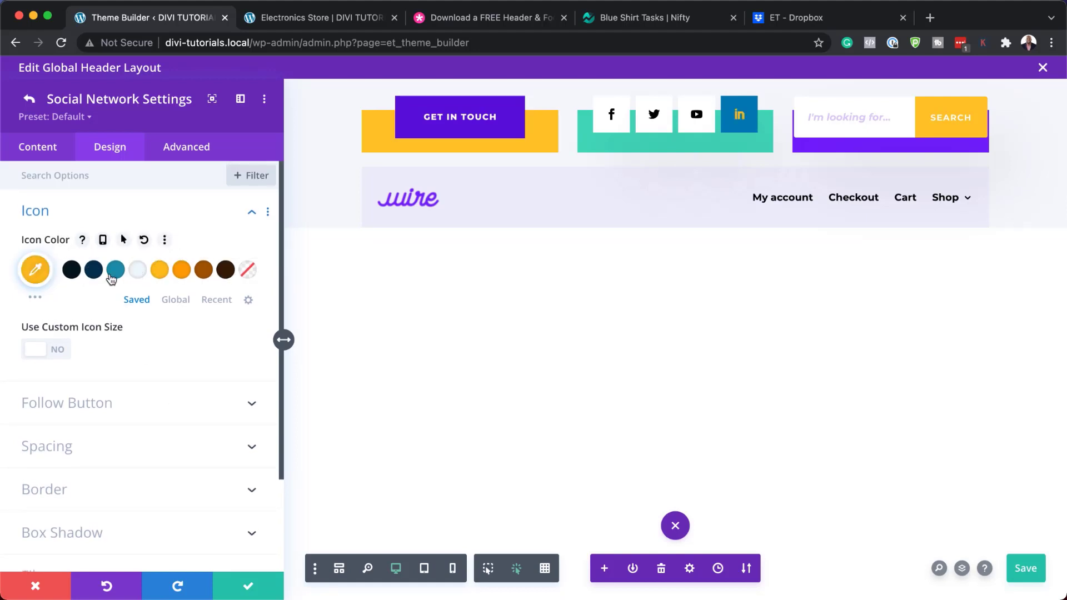
pyautogui.click(71, 271)
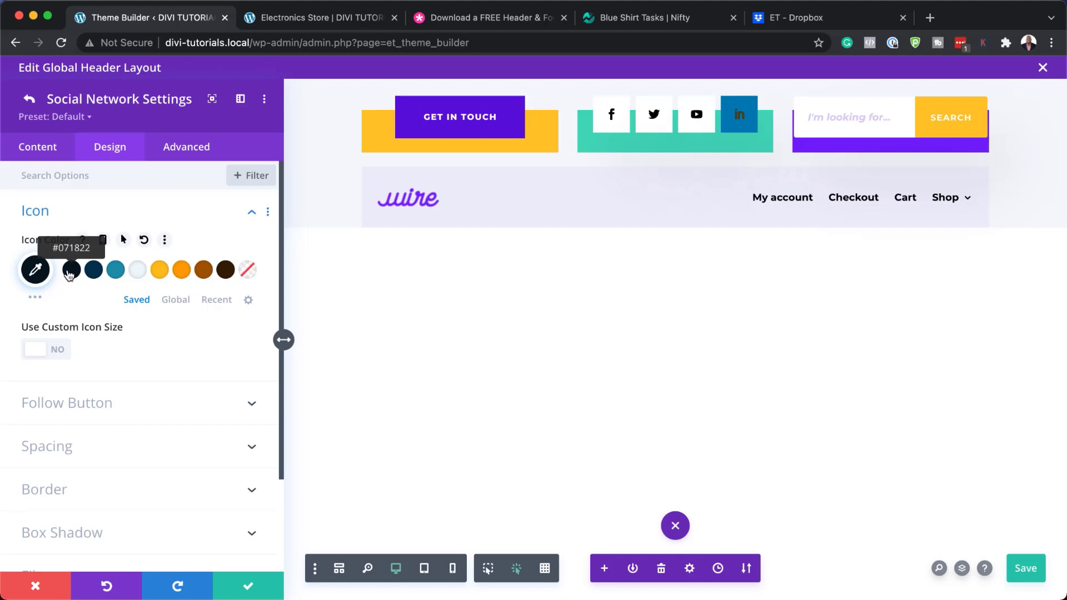
pyautogui.click(22, 106)
# Reset LinkedIn's item styles, then copy YouTube's item styles and paste them onto LinkedIn
pyautogui.rightClick(95, 331)
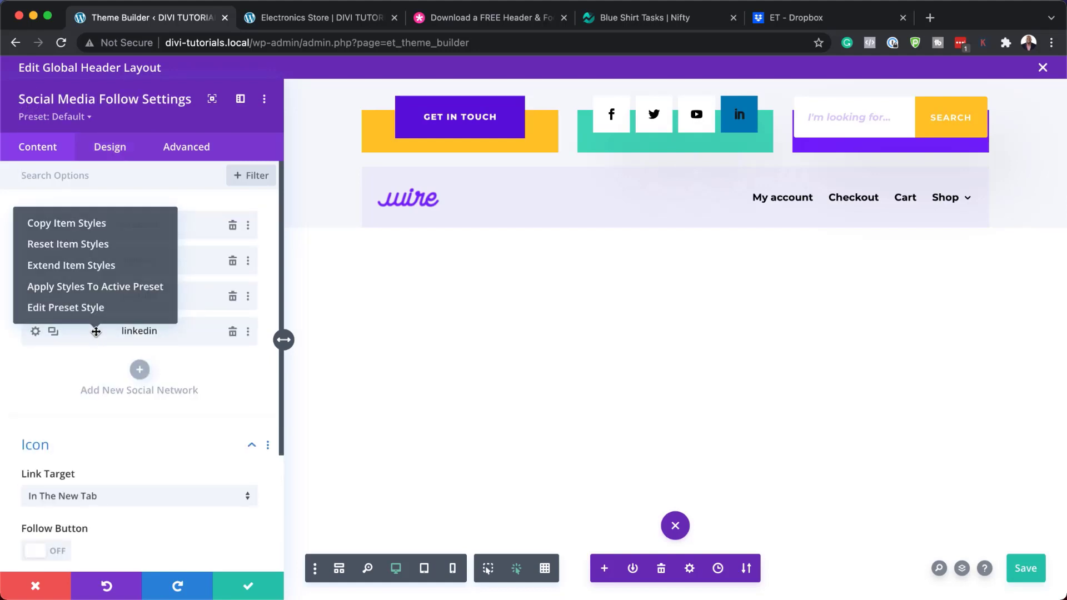
pyautogui.click(98, 245)
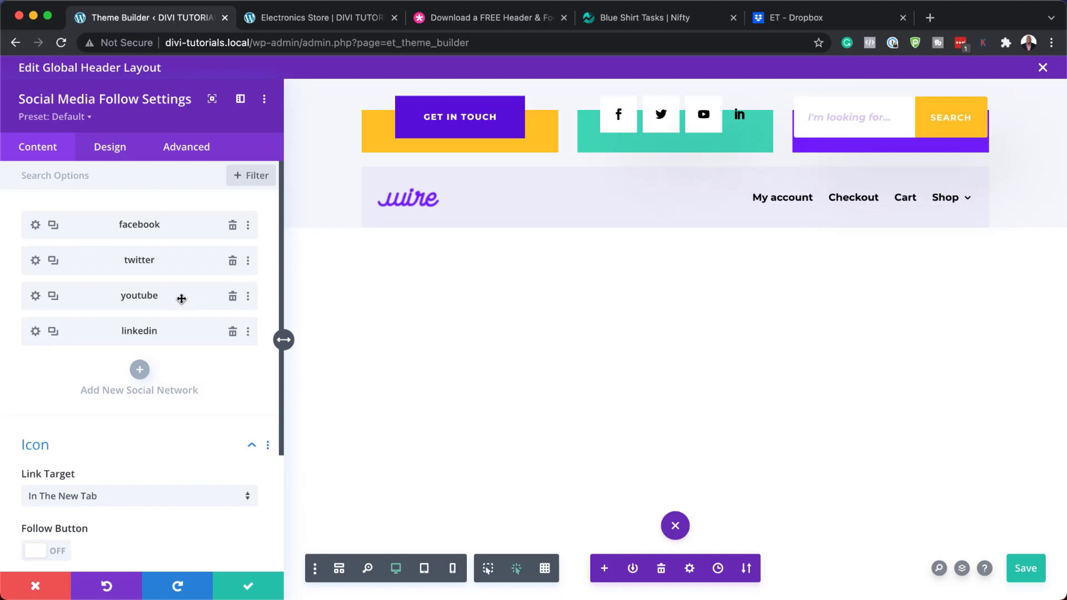
pyautogui.rightClick(182, 299)
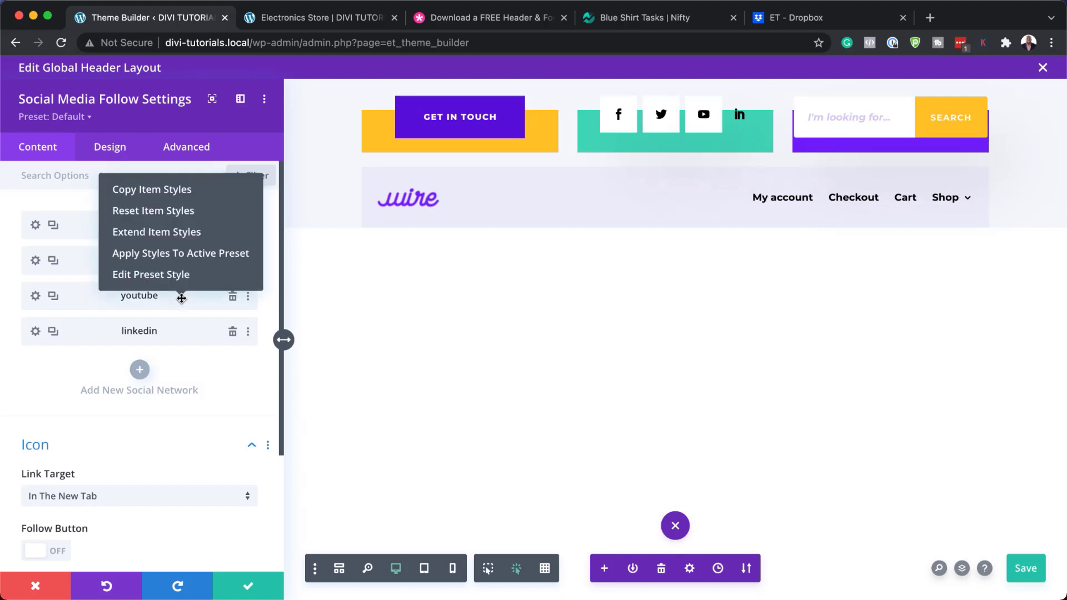
pyautogui.click(186, 191)
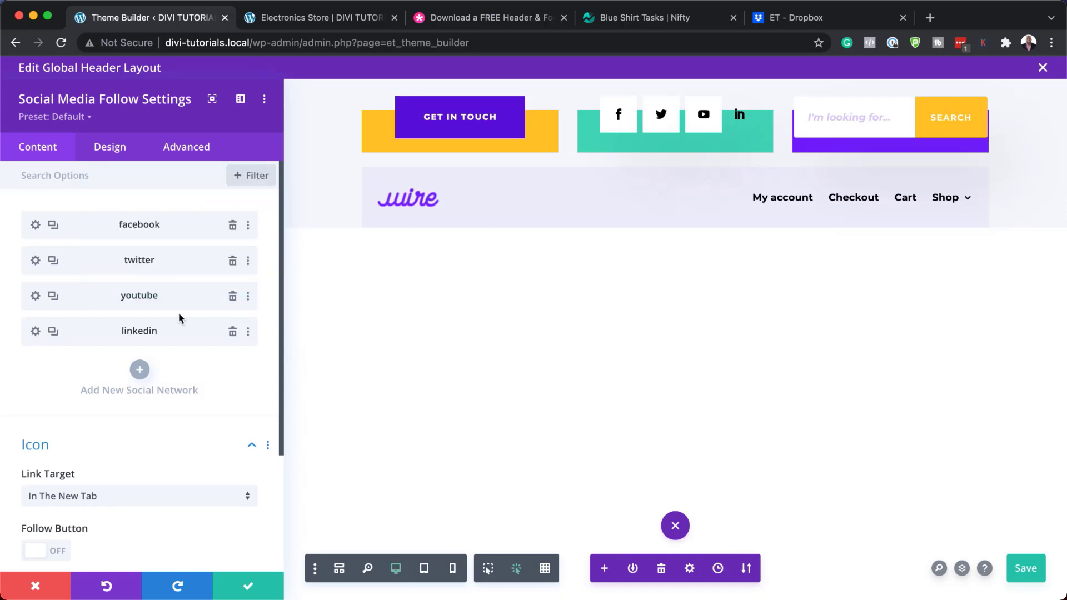
pyautogui.rightClick(176, 331)
pyautogui.click(184, 222)
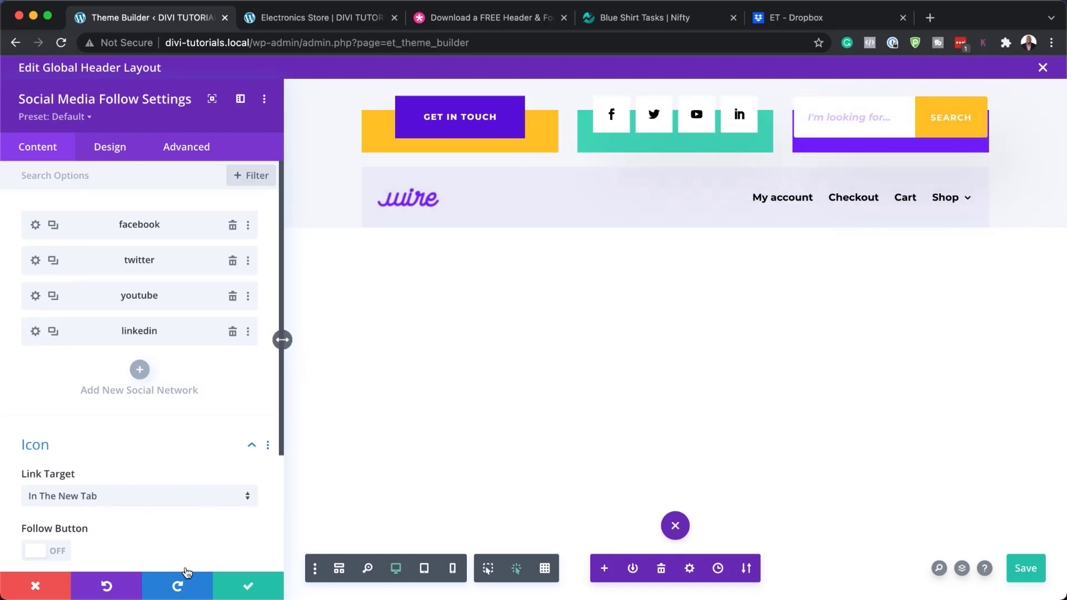
# Discard the social module changes and expand the menu module's Logo design options
pyautogui.click(35, 587)
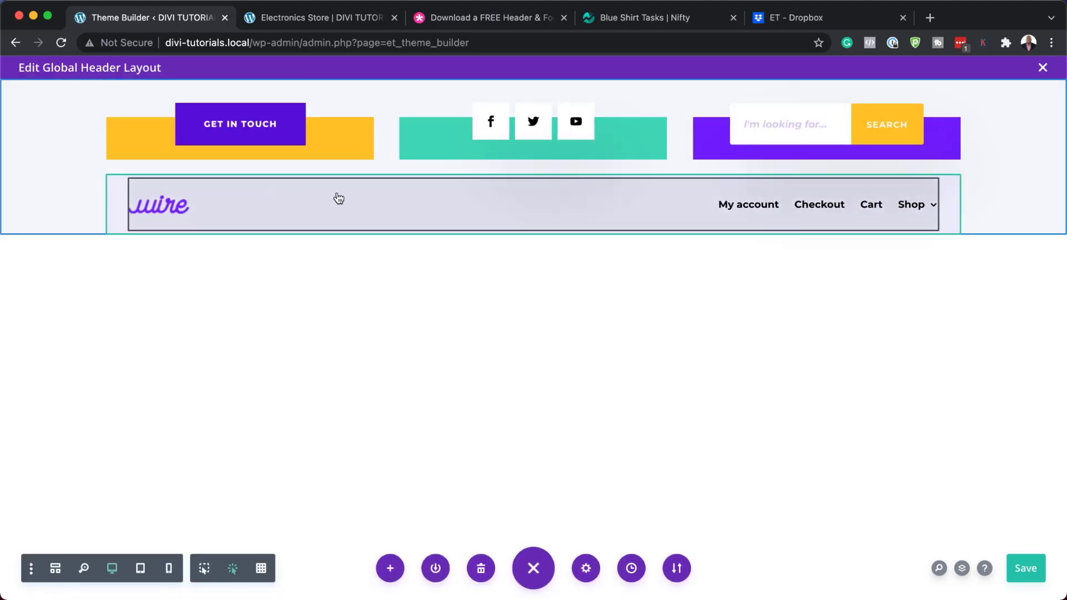
pyautogui.moveTo(335, 193)
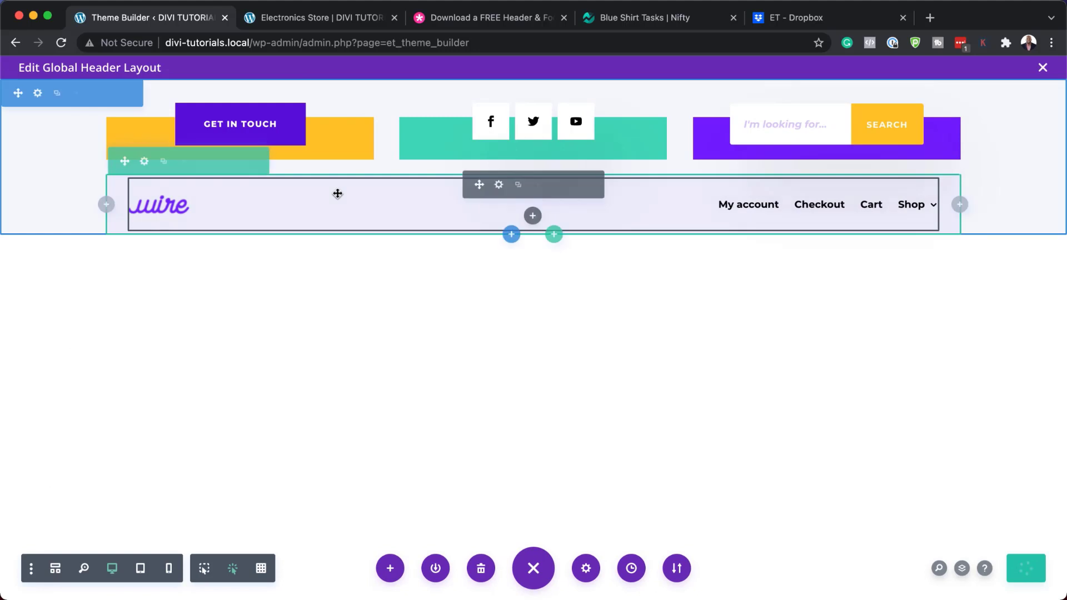
pyautogui.click(500, 185)
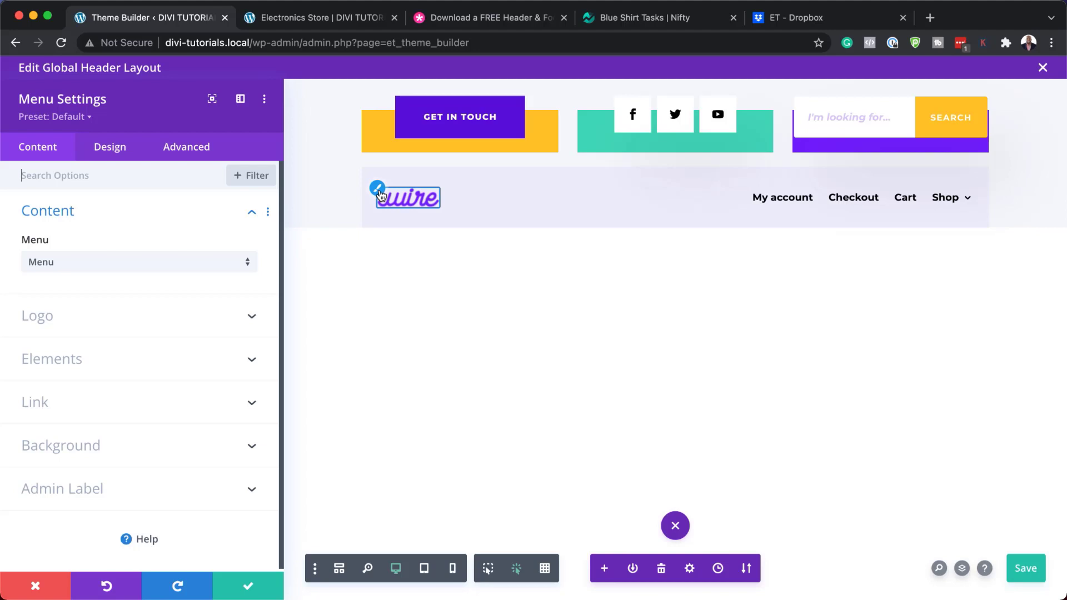
pyautogui.click(379, 193)
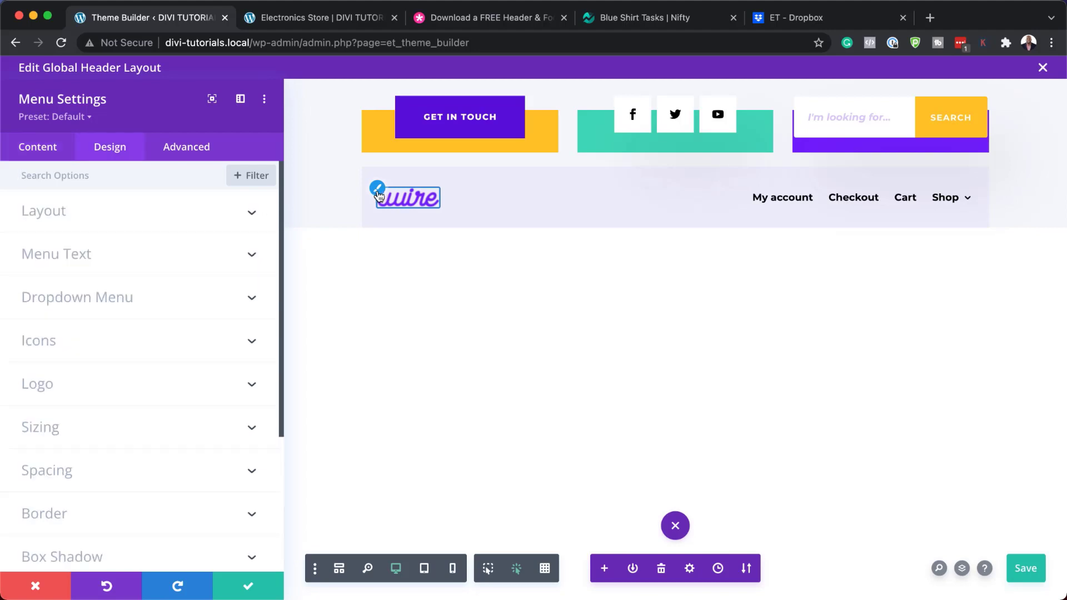
pyautogui.click(67, 392)
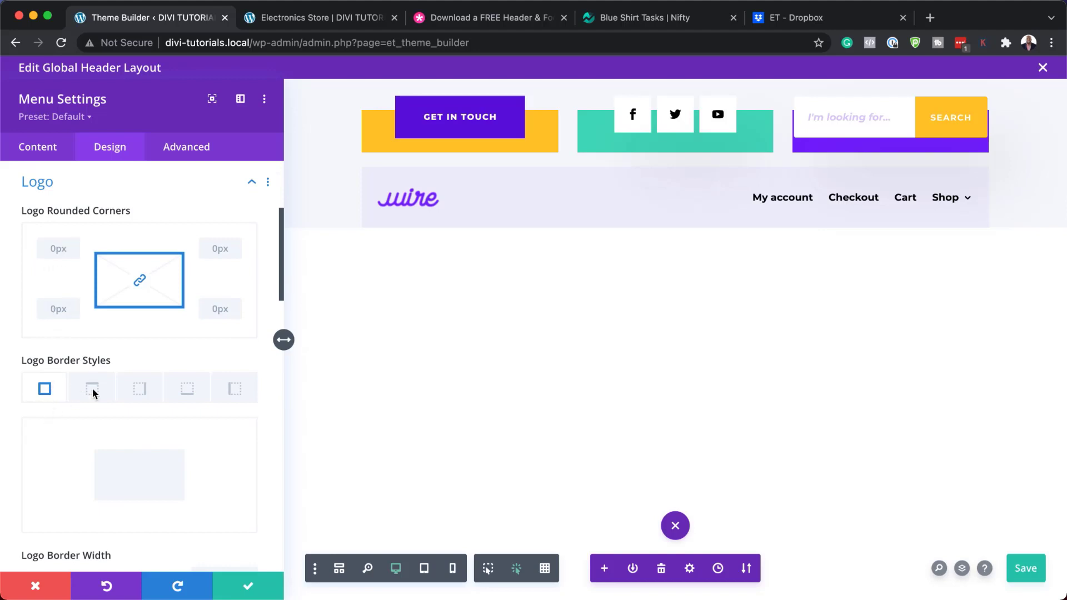
pyautogui.scroll(-2, 148, 466)
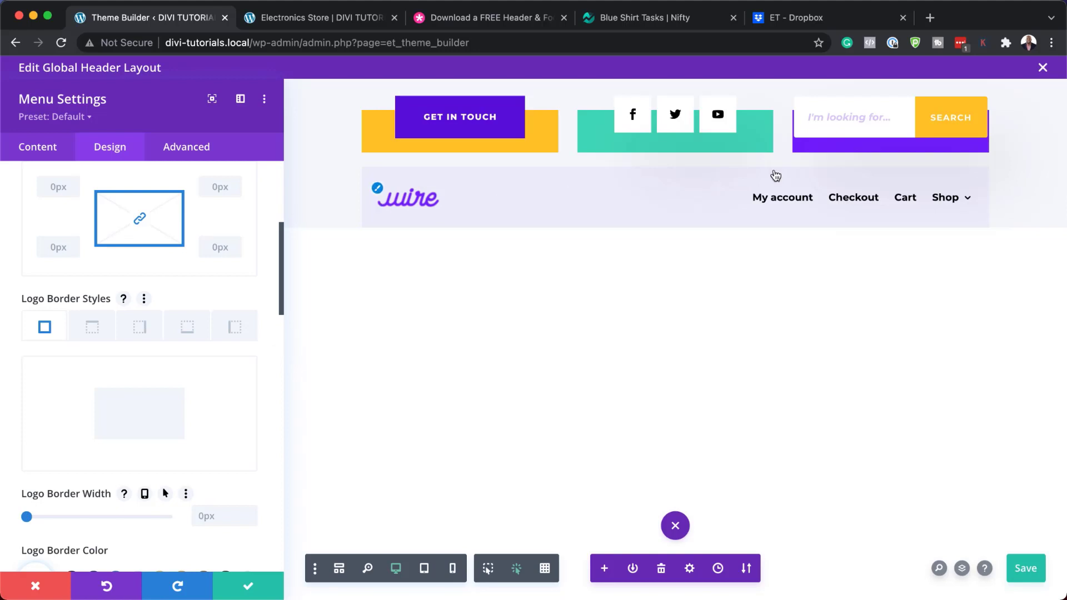
pyautogui.scroll(10, 188, 343)
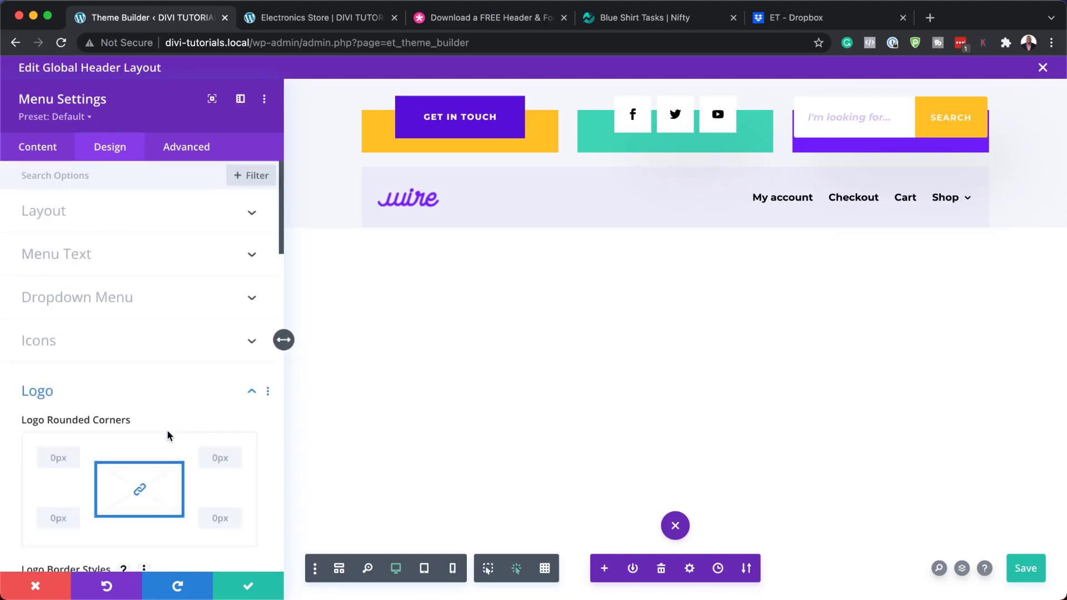
# Set the menu text font to Poppins and the active link colour to orange
pyautogui.click(138, 255)
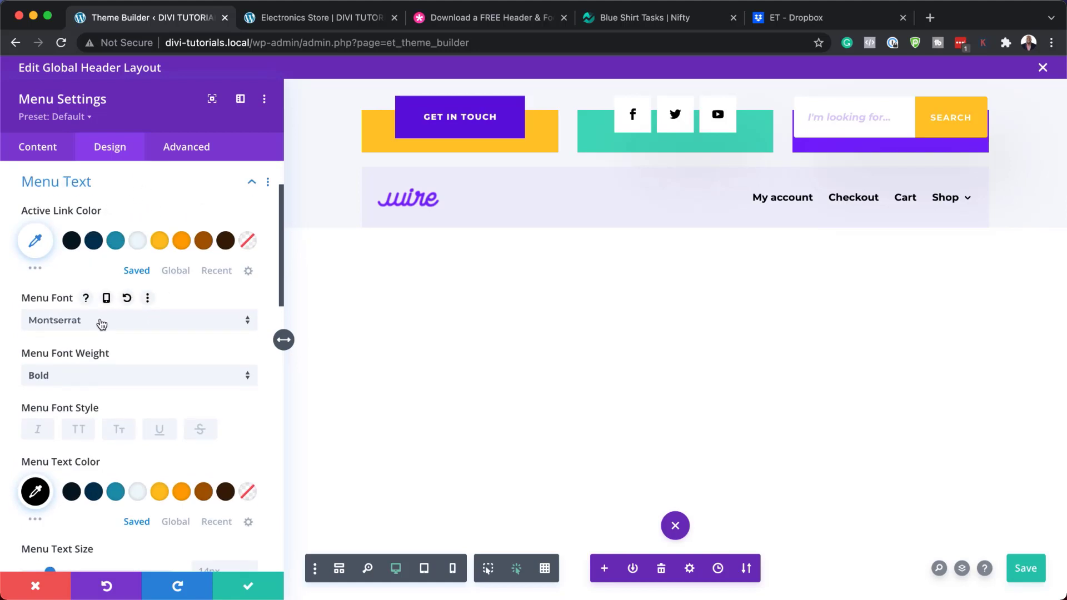
pyautogui.click(101, 325)
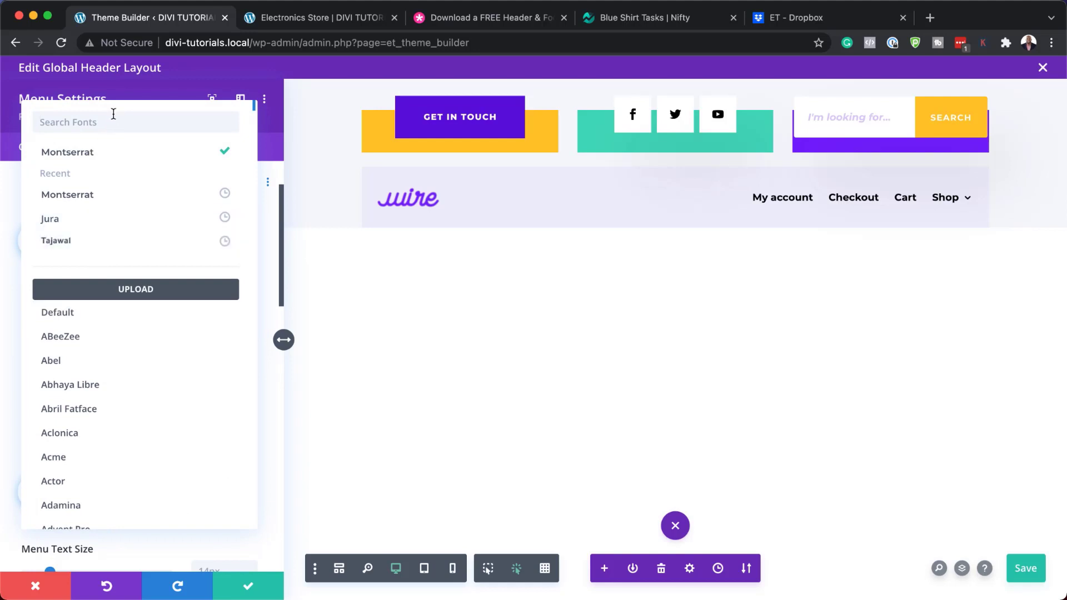
pyautogui.write('popp')
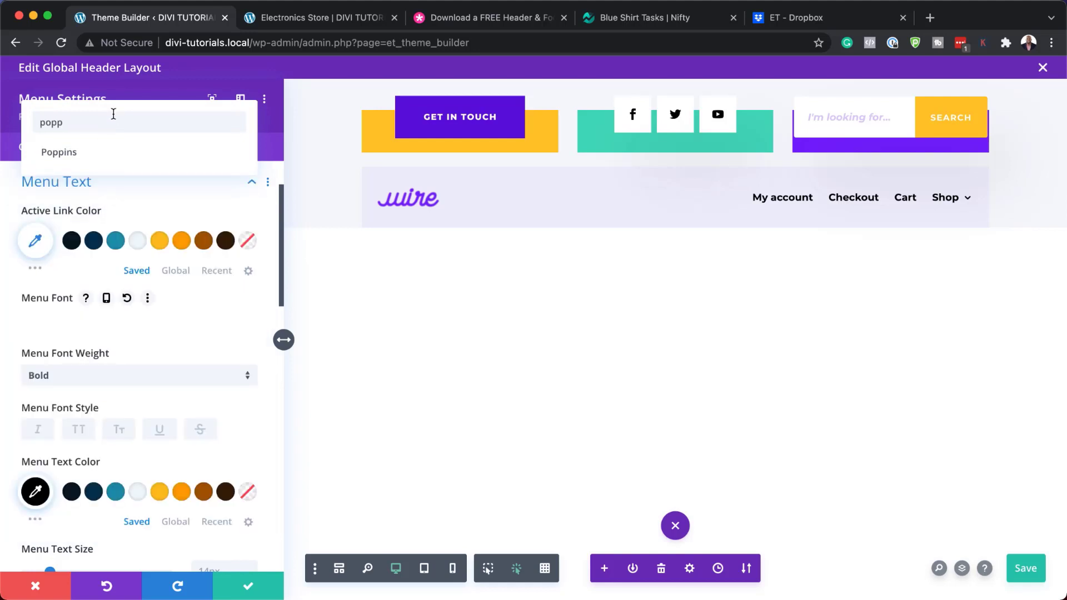
pyautogui.click(94, 153)
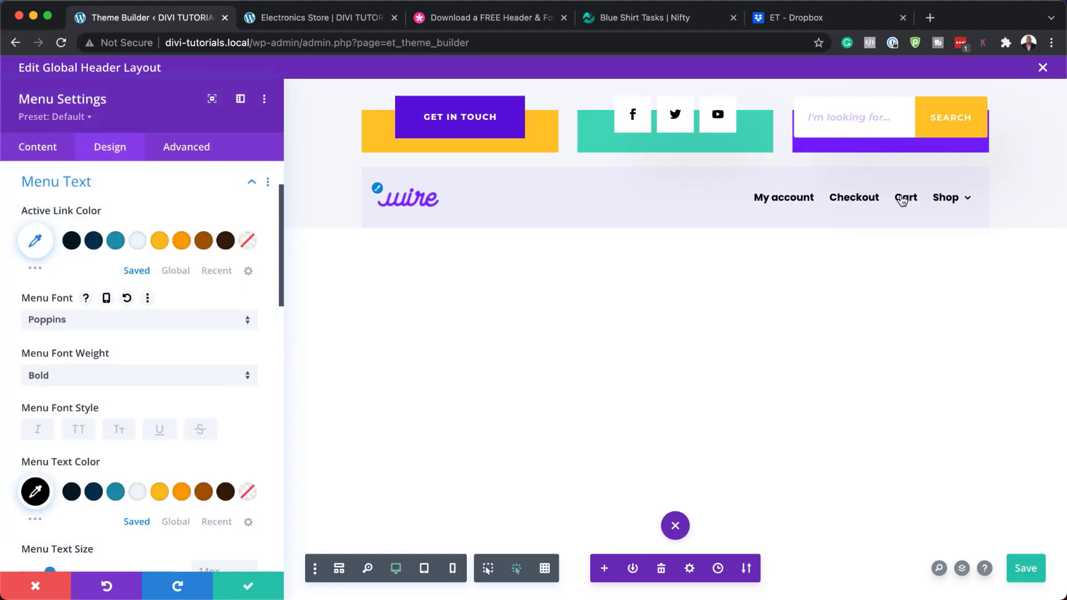
pyautogui.click(182, 241)
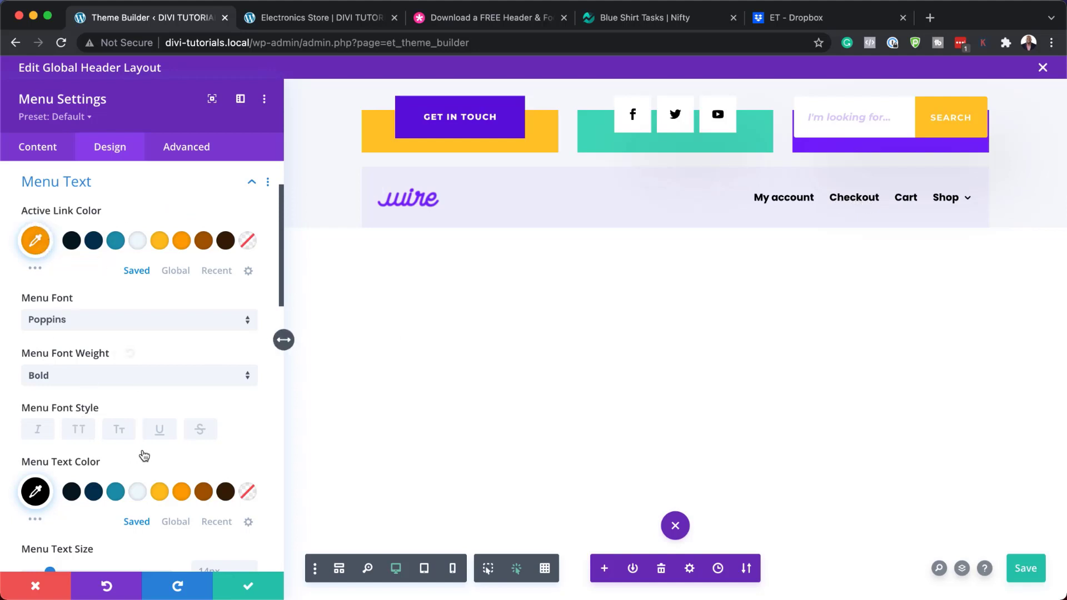
pyautogui.scroll(-2, 142, 453)
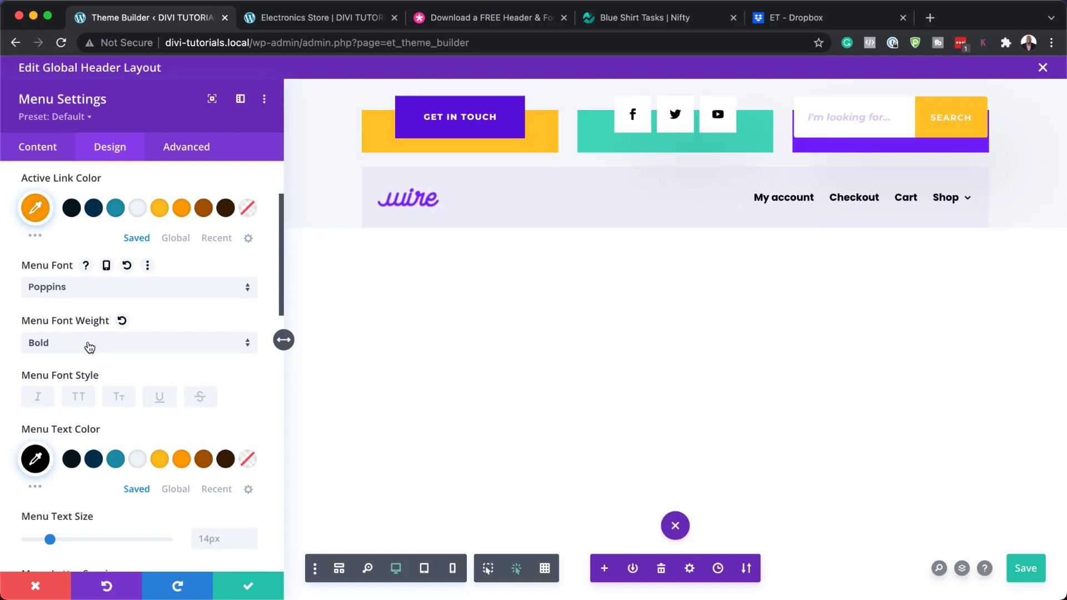
# Make menu text semi bold, uppercase, 16px and dark navy, then discard all changes
pyautogui.click(89, 348)
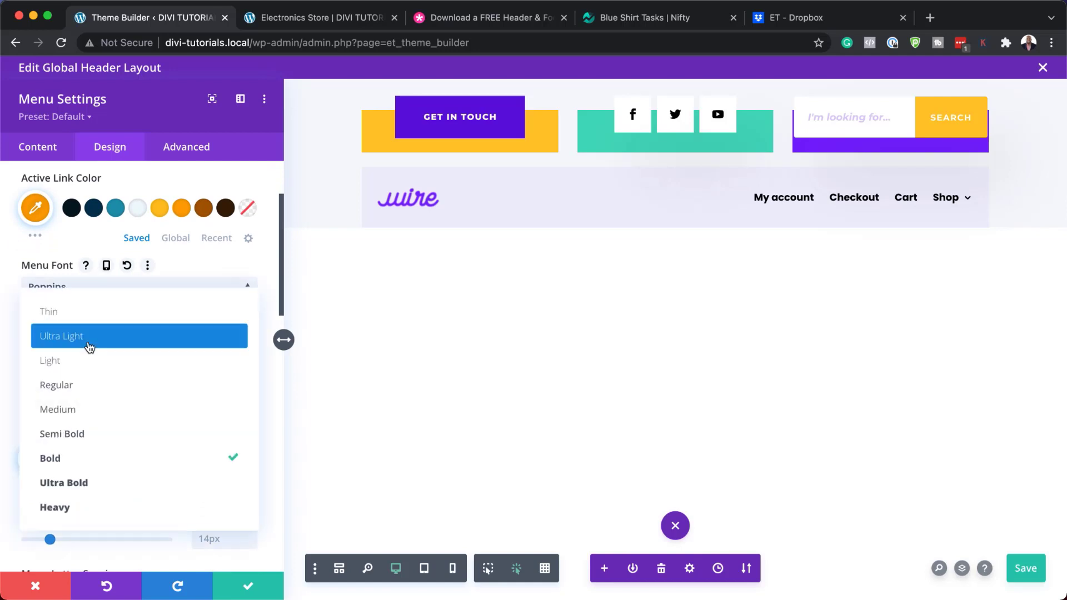
pyautogui.click(112, 437)
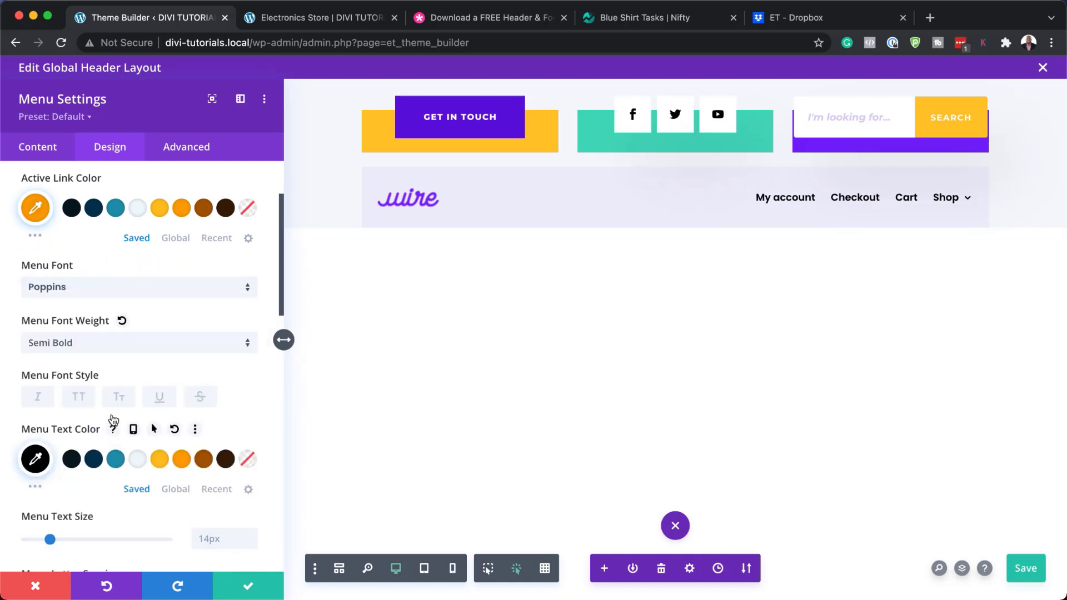
pyautogui.click(78, 397)
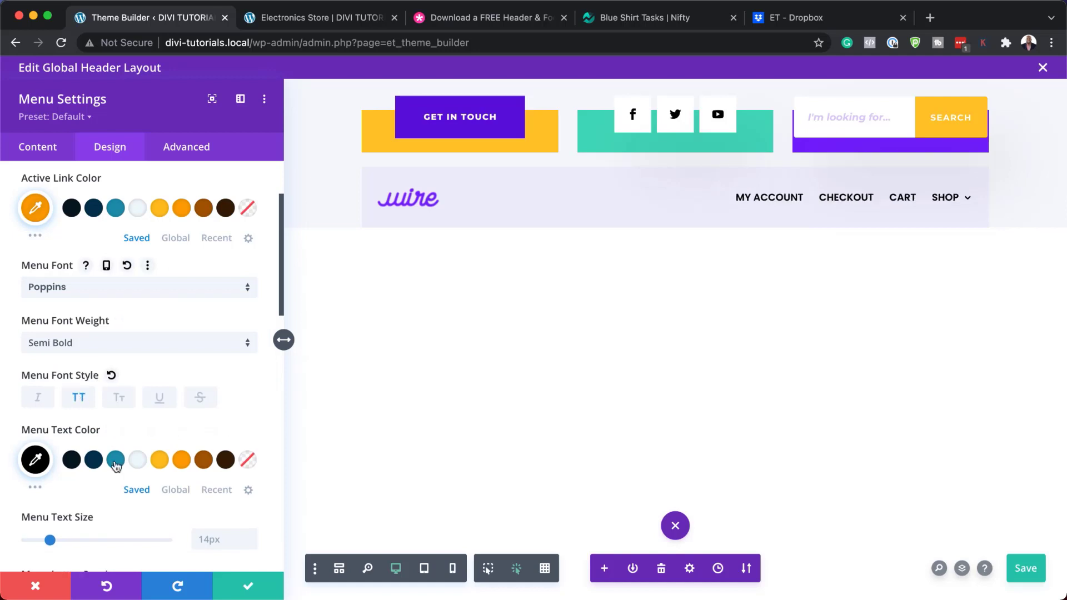
pyautogui.scroll(-2, 183, 493)
pyautogui.click(251, 480)
pyautogui.click(250, 480)
pyautogui.click(116, 404)
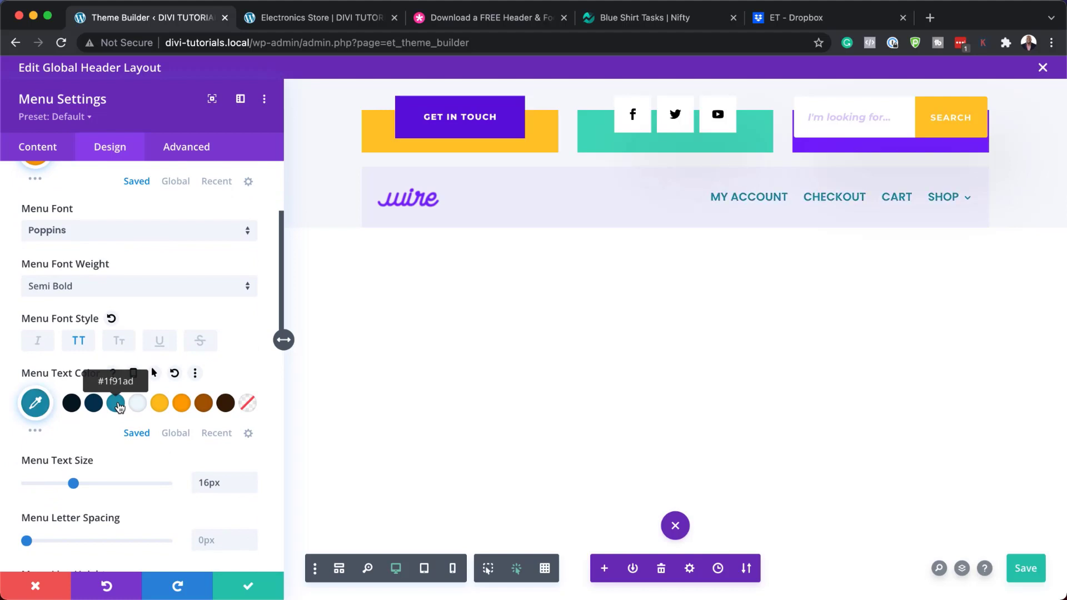
pyautogui.click(94, 403)
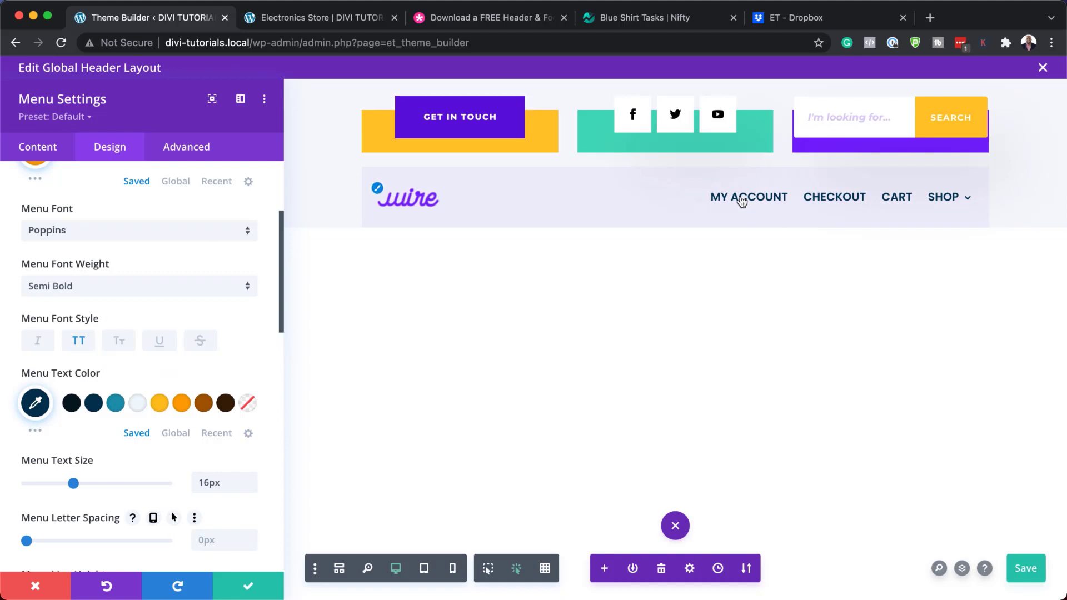
pyautogui.click(36, 589)
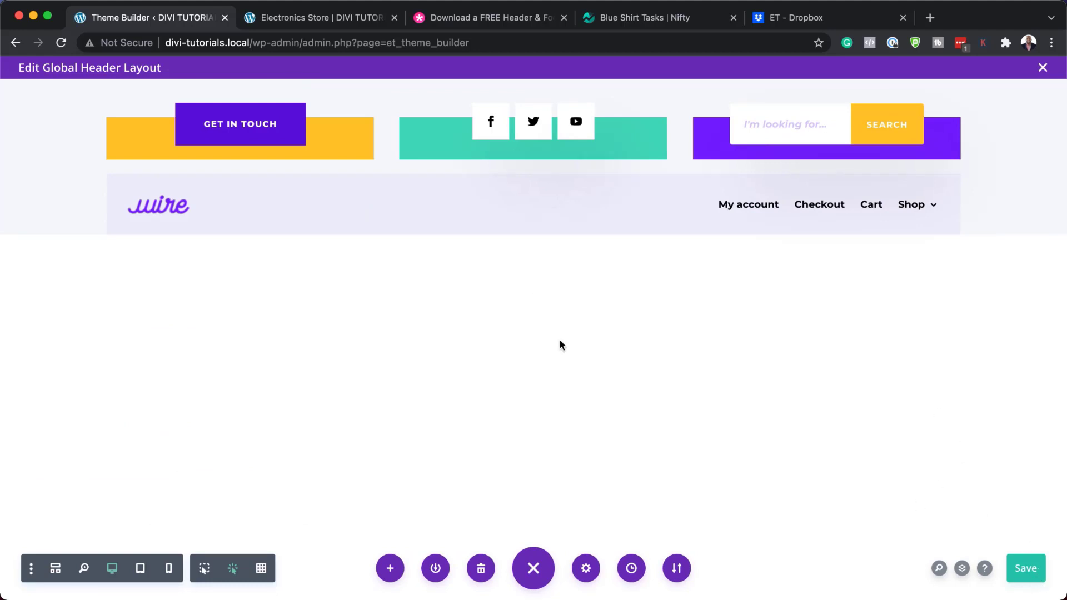
# Save and close the Global Header layout, then start editing the Global Footer
pyautogui.click(1029, 577)
pyautogui.click(1043, 69)
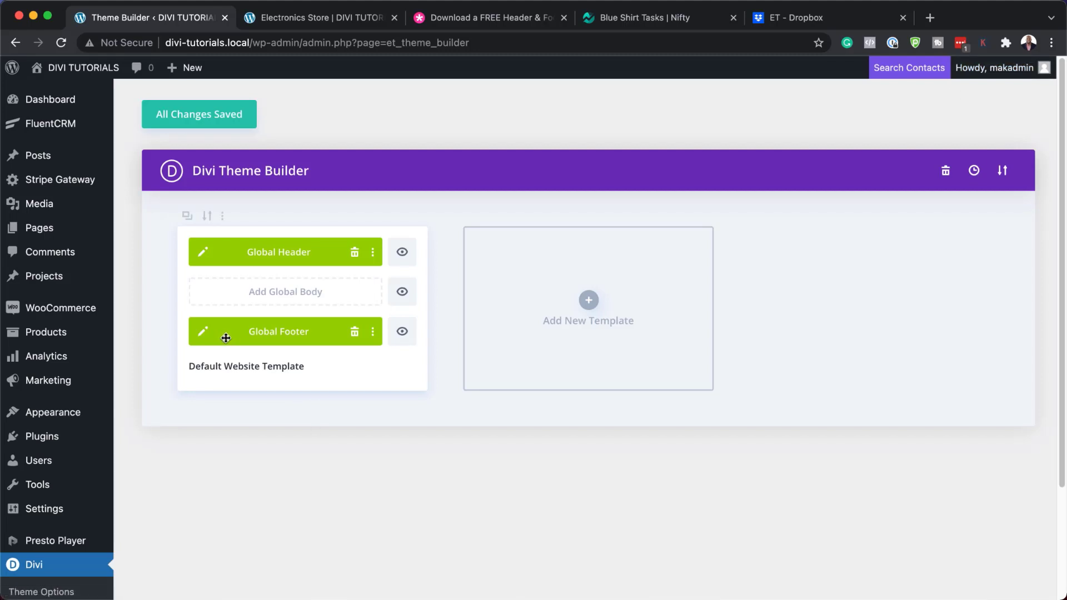
pyautogui.click(204, 332)
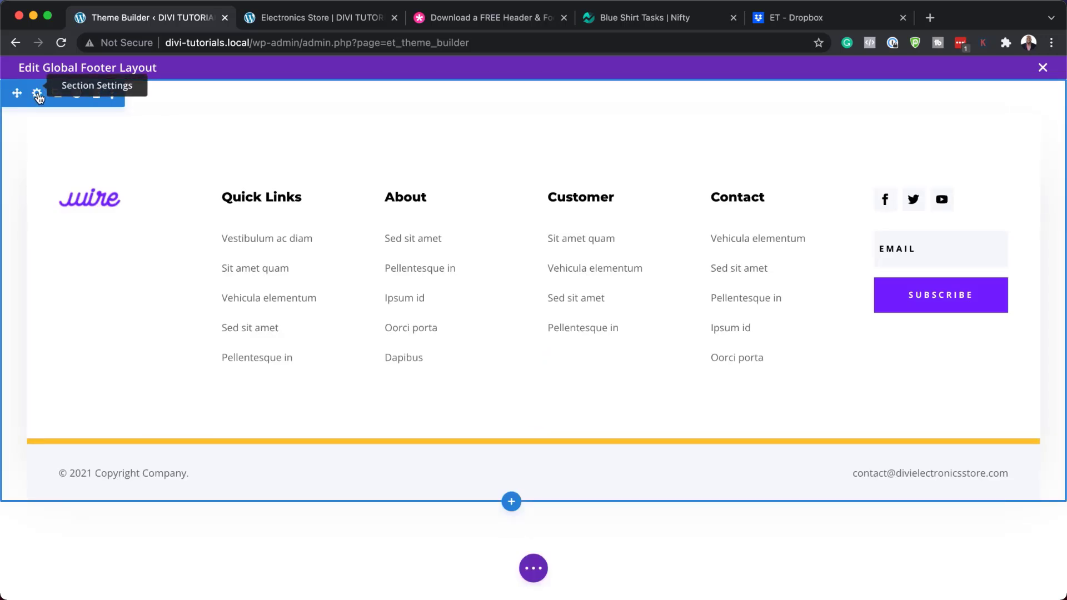
pyautogui.click(37, 96)
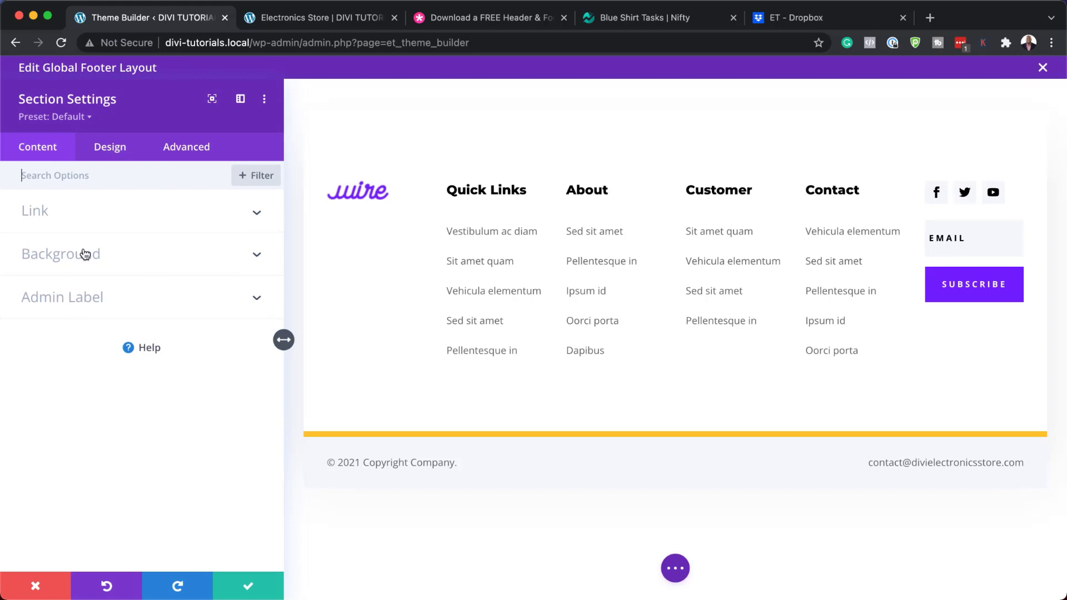
pyautogui.click(85, 254)
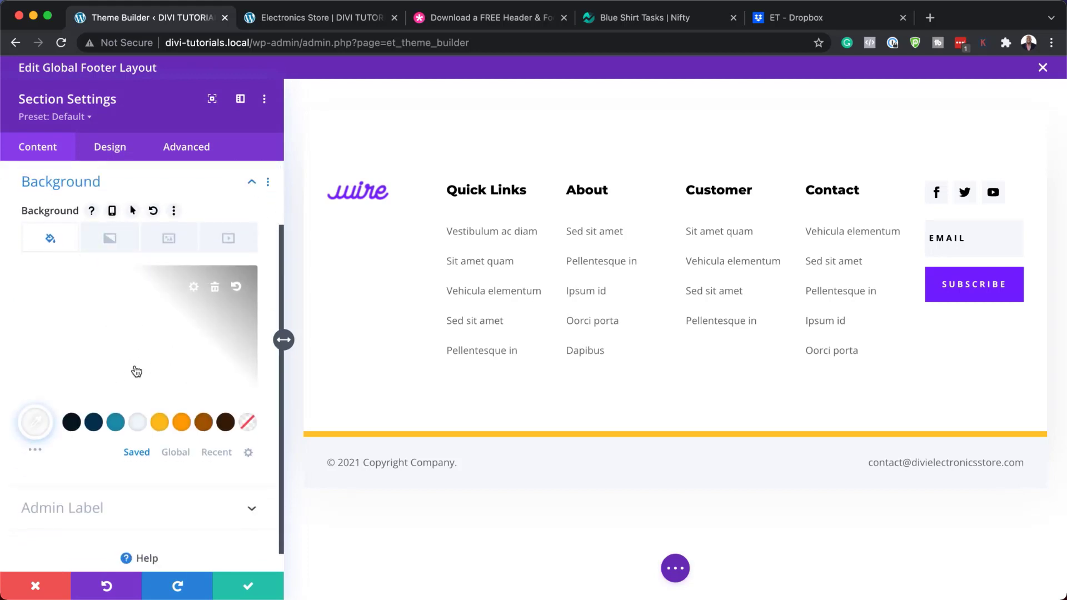
pyautogui.click(160, 425)
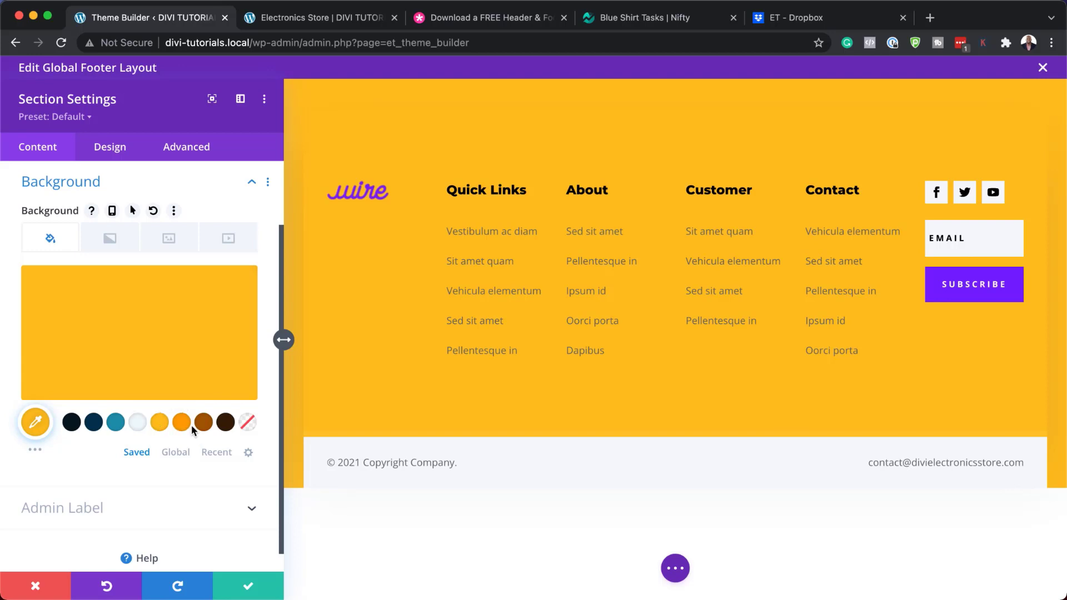
pyautogui.click(183, 423)
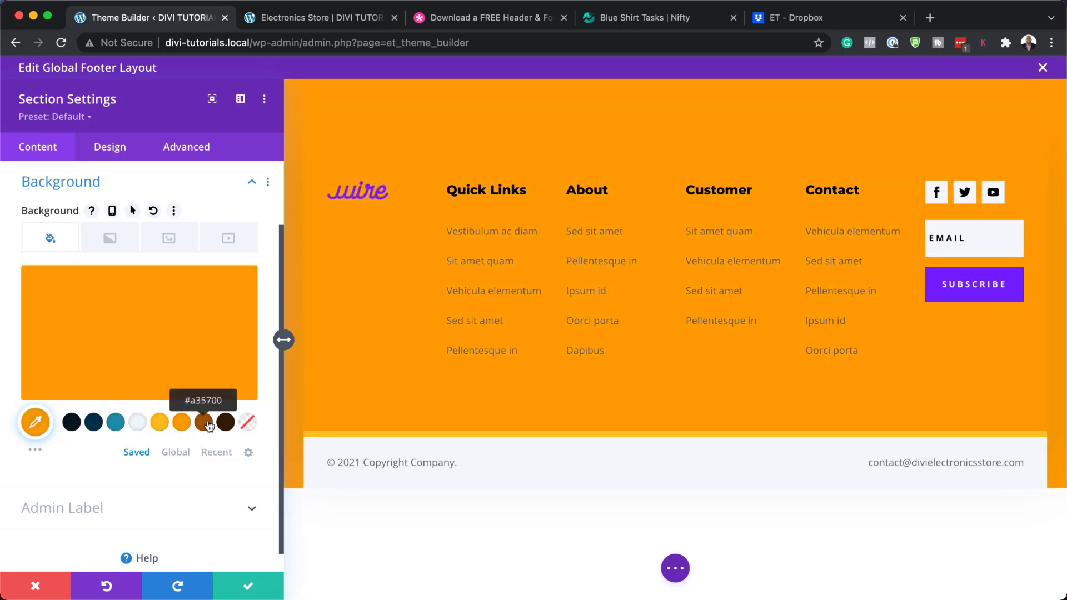
pyautogui.click(210, 426)
pyautogui.click(226, 423)
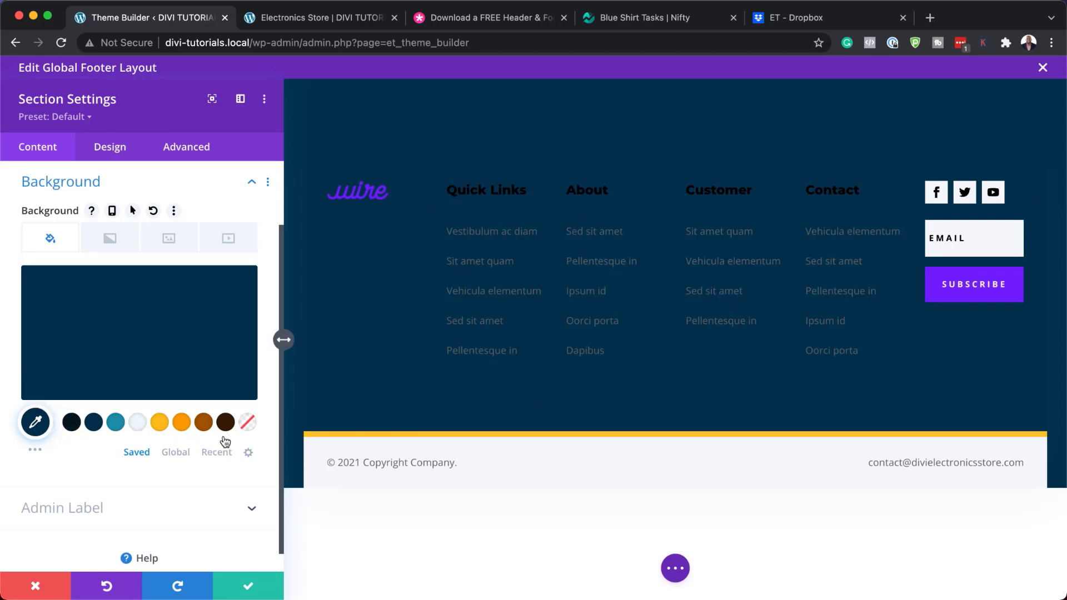
pyautogui.click(38, 587)
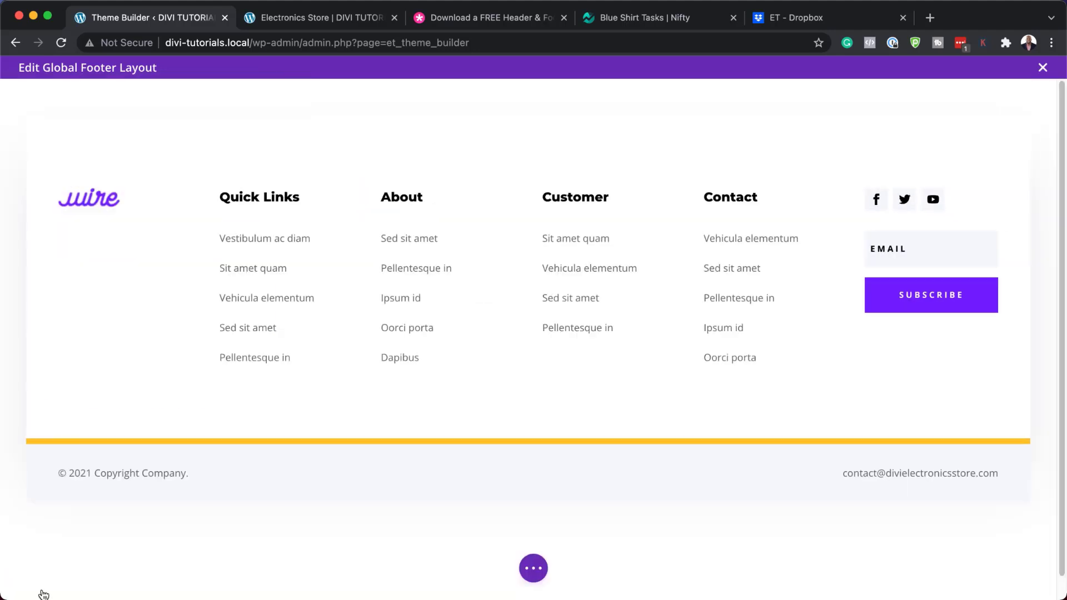
# Open the footer link row's settings and filter them to View Modified Styles
pyautogui.moveTo(74, 250)
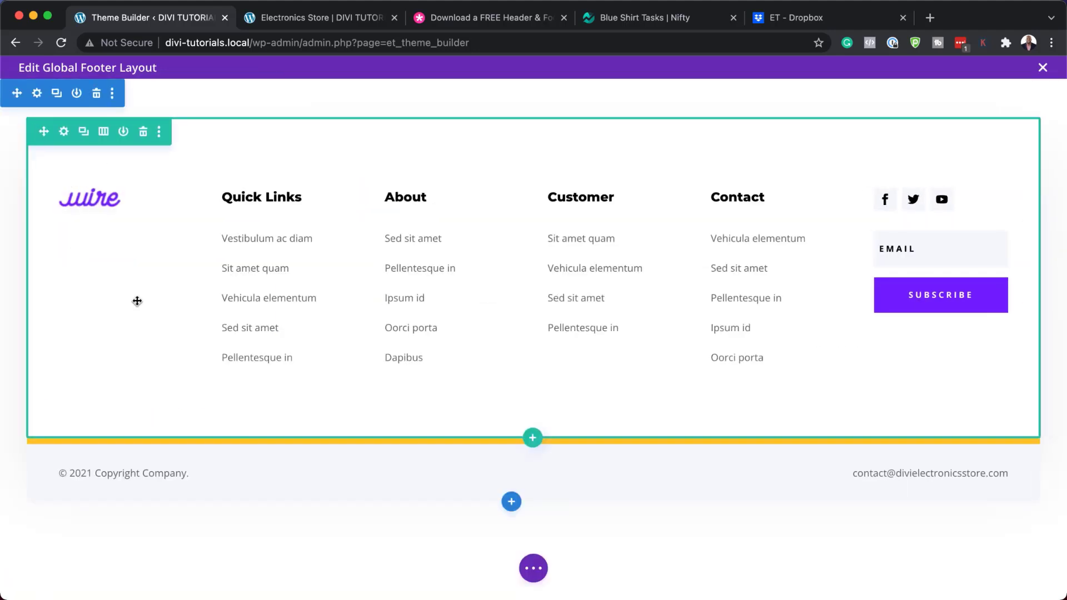
pyautogui.click(65, 134)
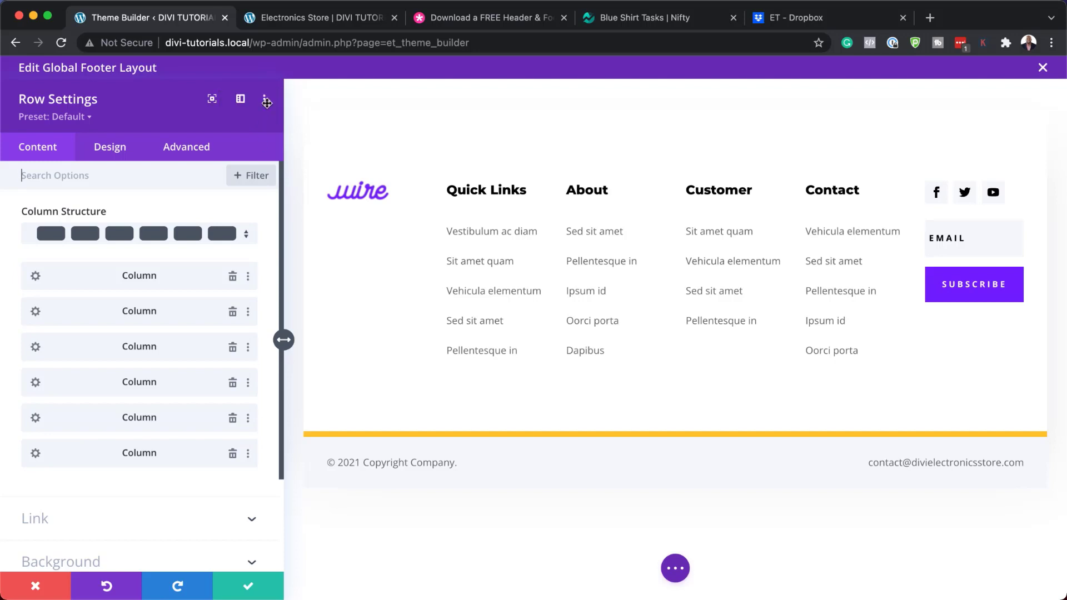
pyautogui.click(265, 101)
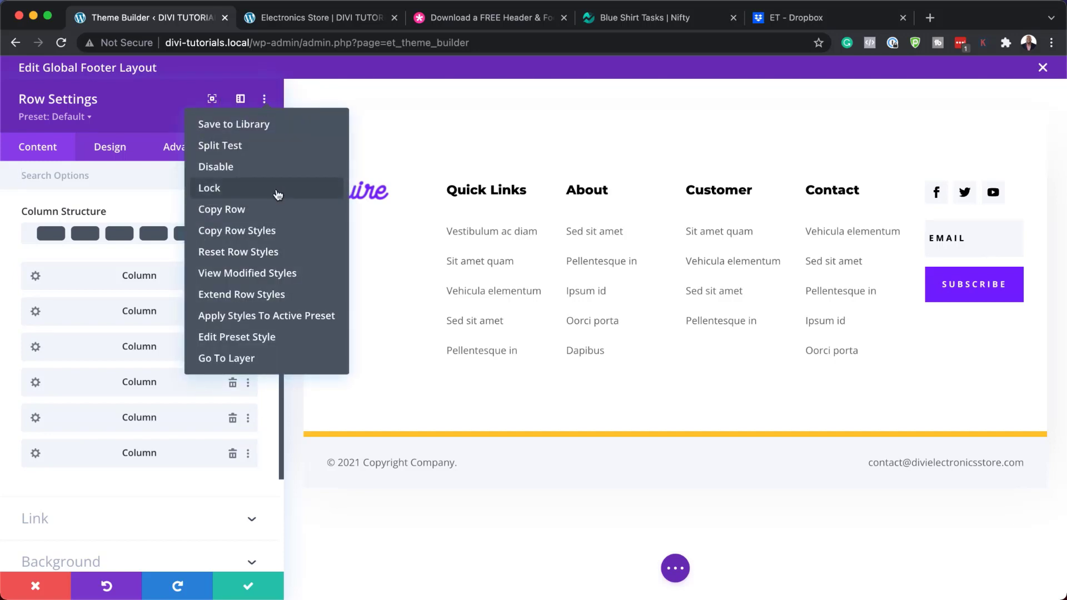
pyautogui.click(275, 279)
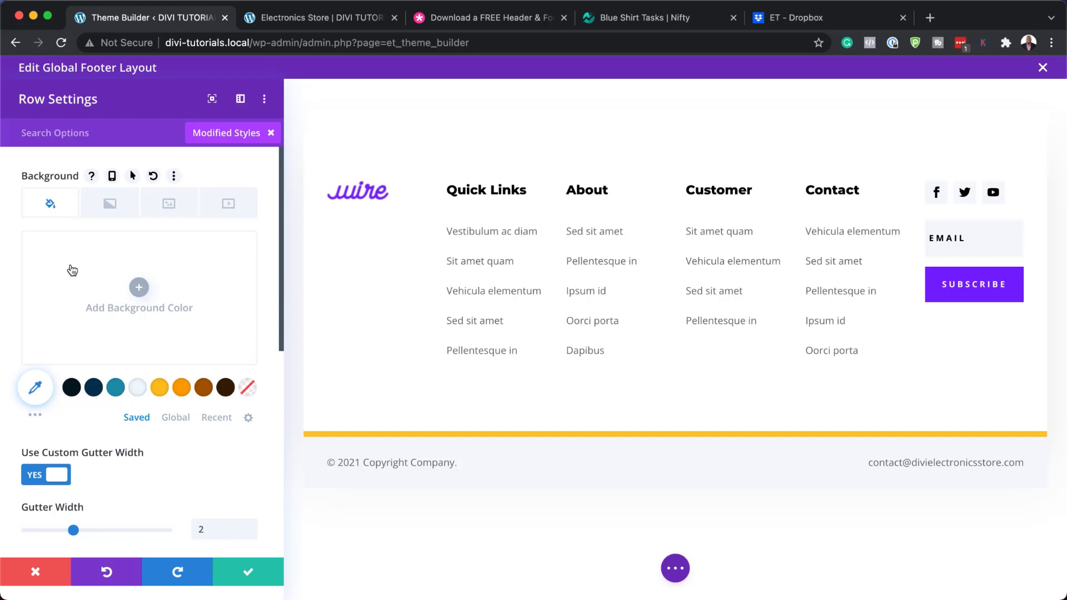
# Try a default gutter width, 78% row width and a lower maximum width
pyautogui.scroll(-2, 148, 317)
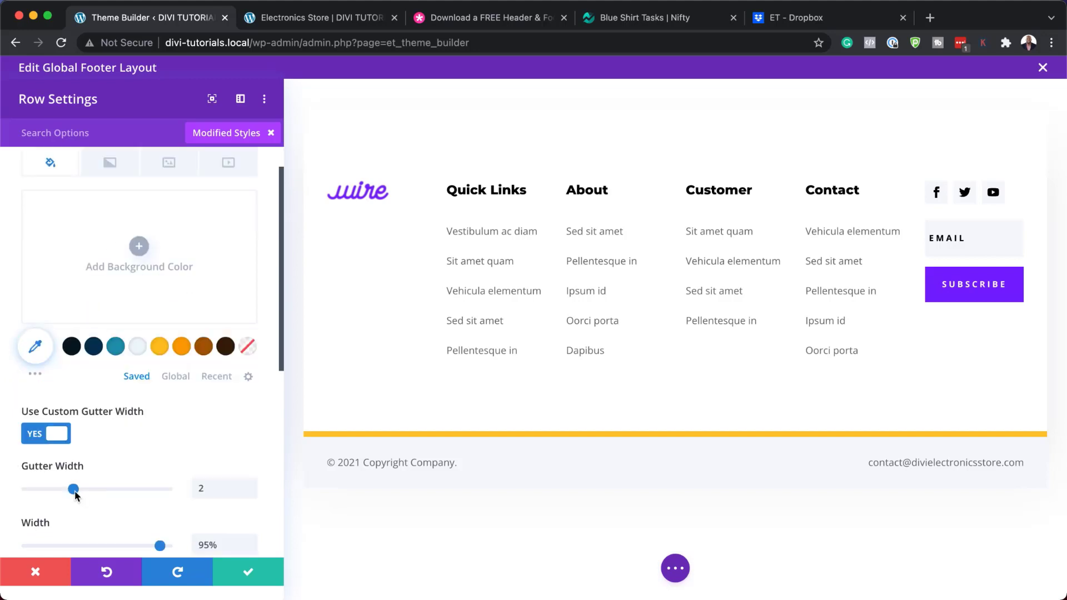
pyautogui.moveTo(64, 493); pyautogui.dragTo(121, 492)
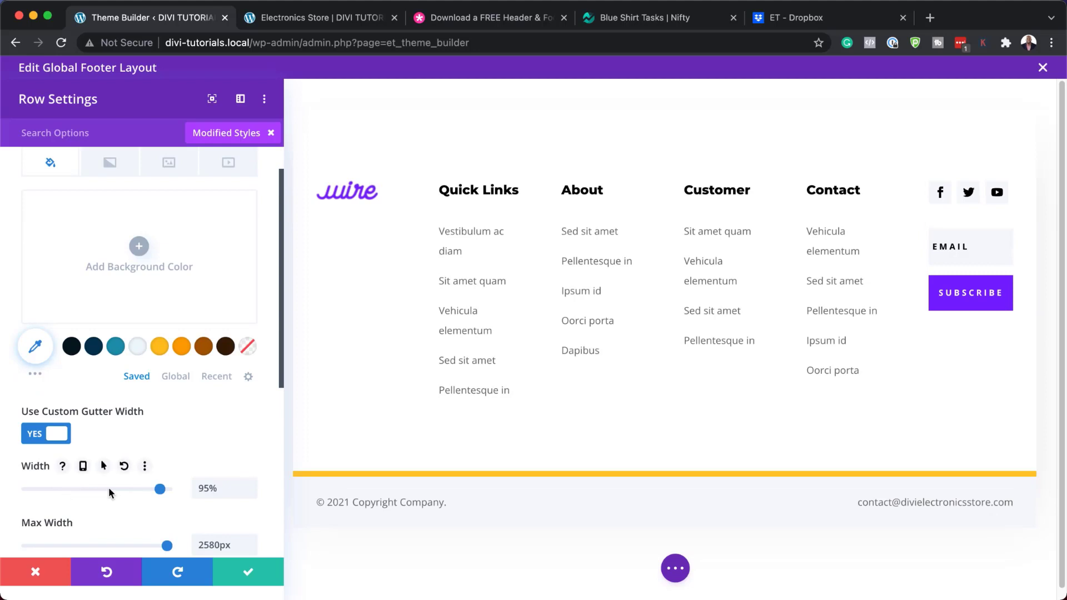
pyautogui.scroll(-5, 108, 487)
pyautogui.moveTo(162, 292); pyautogui.dragTo(165, 294)
pyautogui.moveTo(166, 345); pyautogui.dragTo(161, 348)
# Adjust top/bottom and side padding, try a box shadow preset, then discard all row changes
pyautogui.scroll(-2, 138, 344)
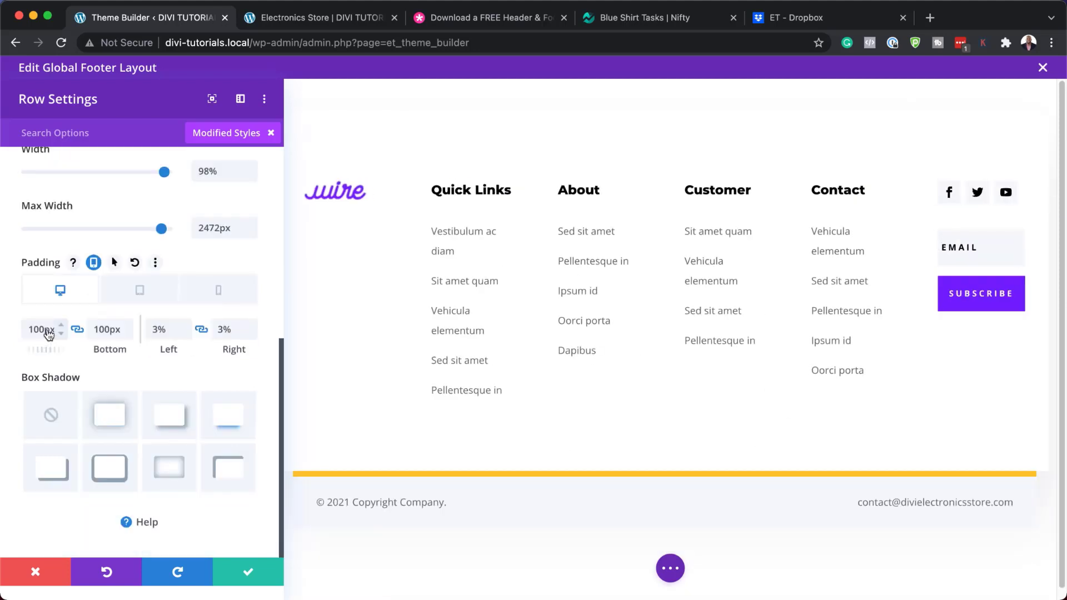
pyautogui.moveTo(123, 350)
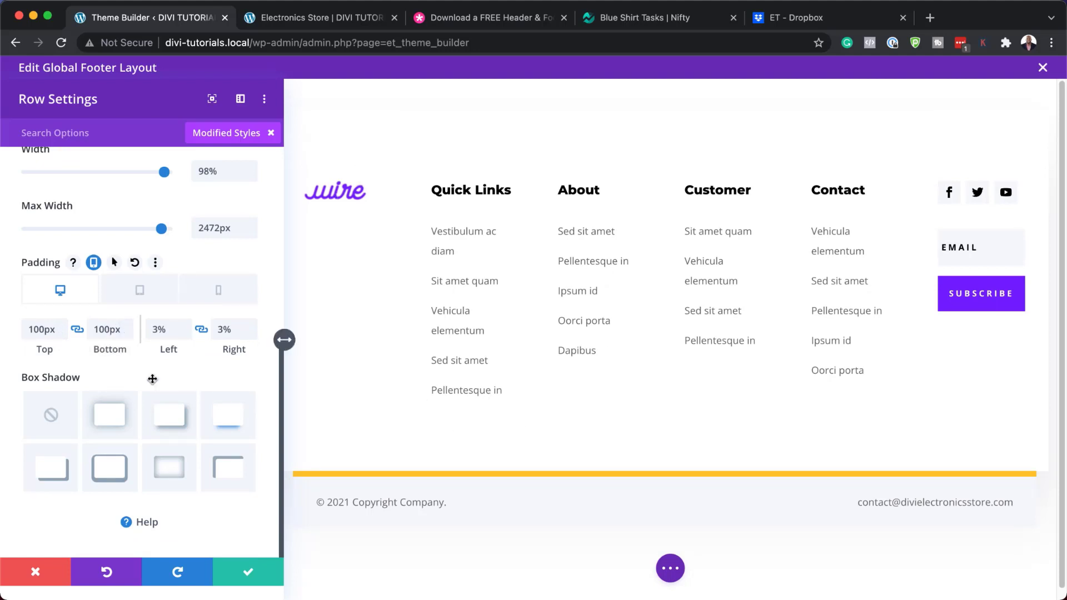
pyautogui.moveTo(110, 348); pyautogui.dragTo(48, 357)
pyautogui.moveTo(172, 350)
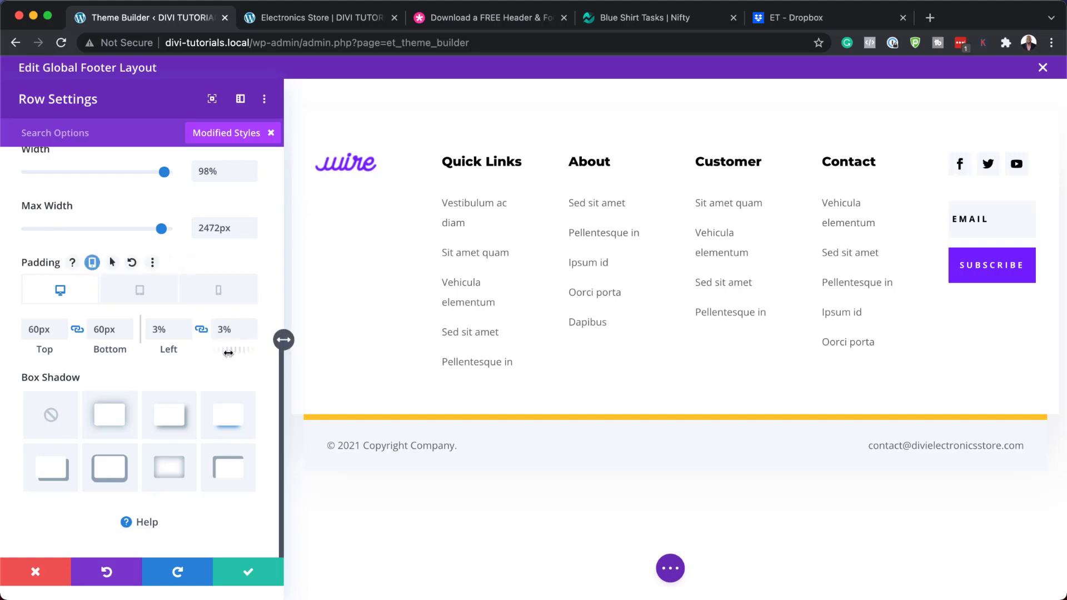
pyautogui.moveTo(228, 350); pyautogui.dragTo(232, 349)
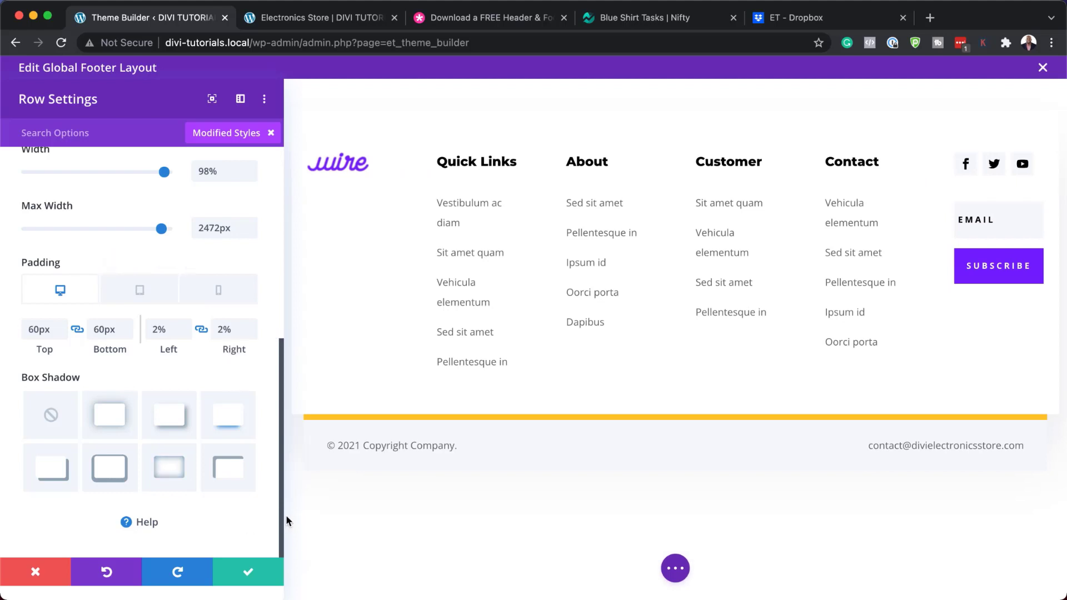
pyautogui.click(229, 422)
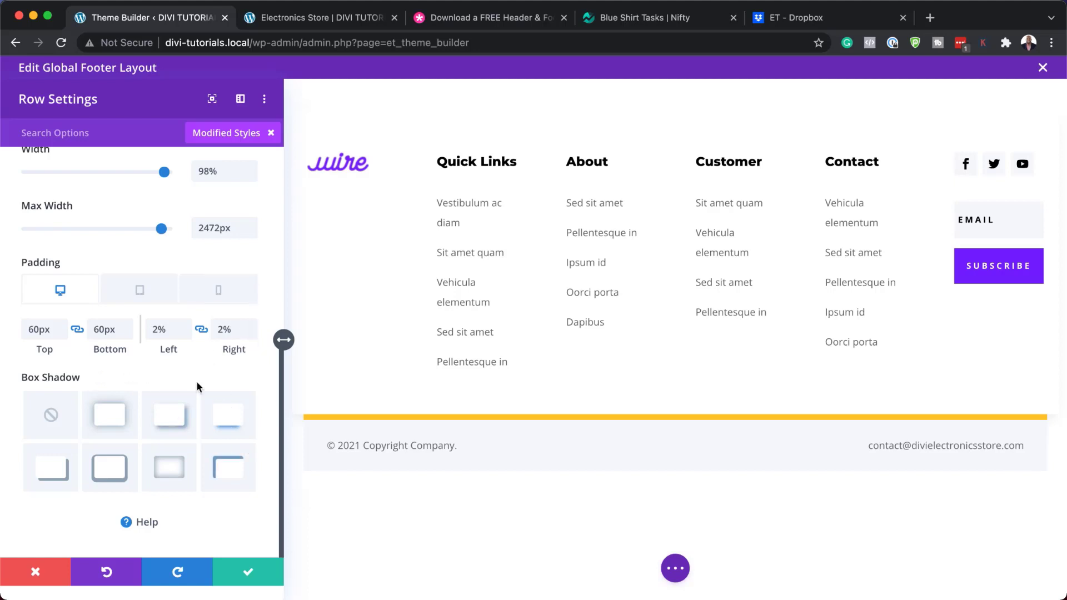
pyautogui.click(37, 573)
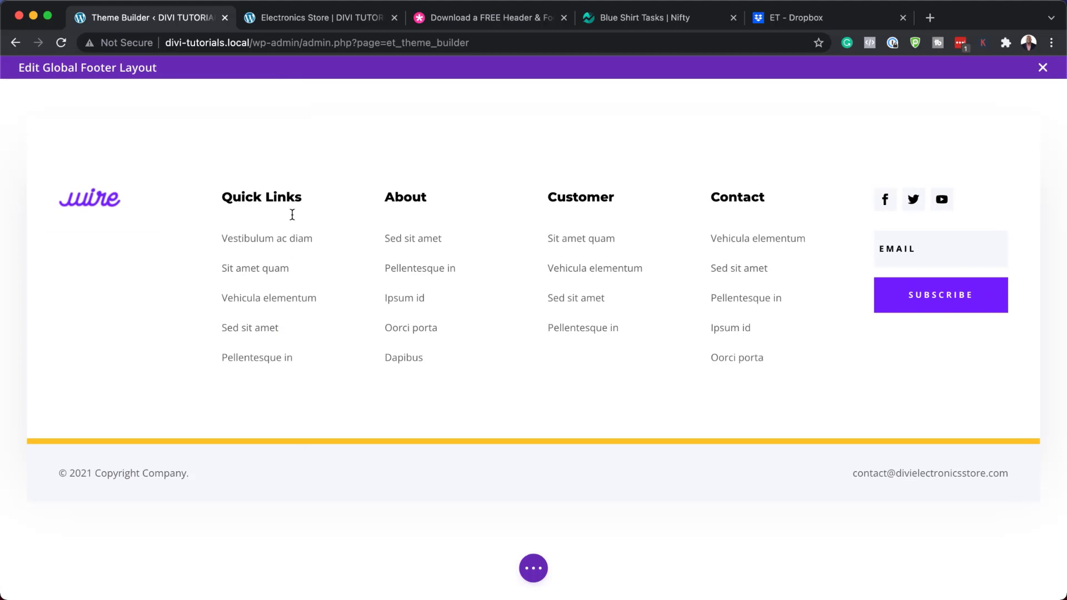
# Open the Quick Links heading's settings and close them without keeping changes
pyautogui.moveTo(290, 218)
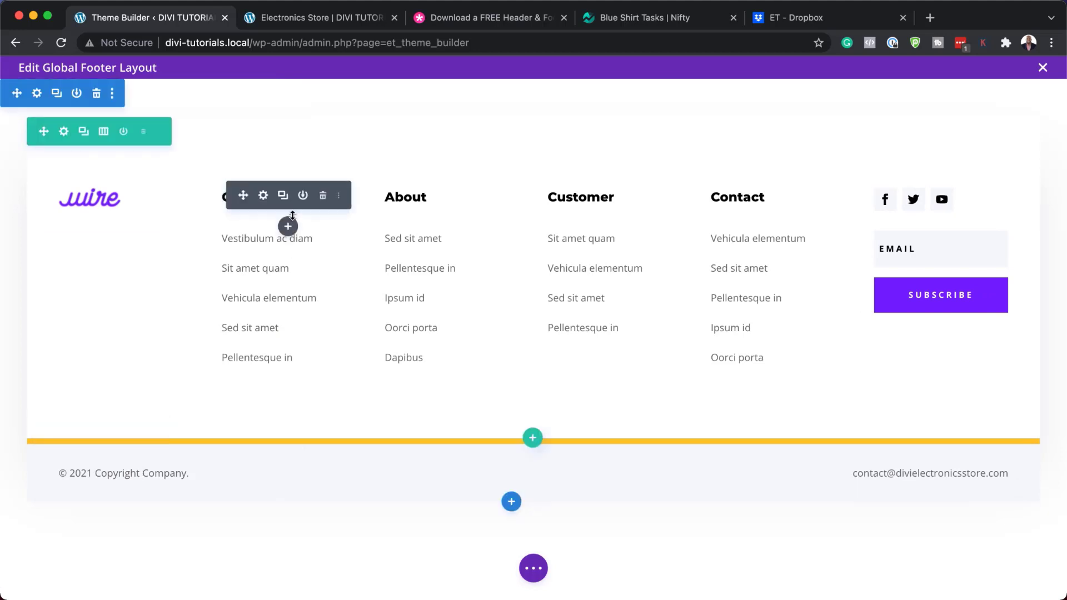
pyautogui.click(264, 197)
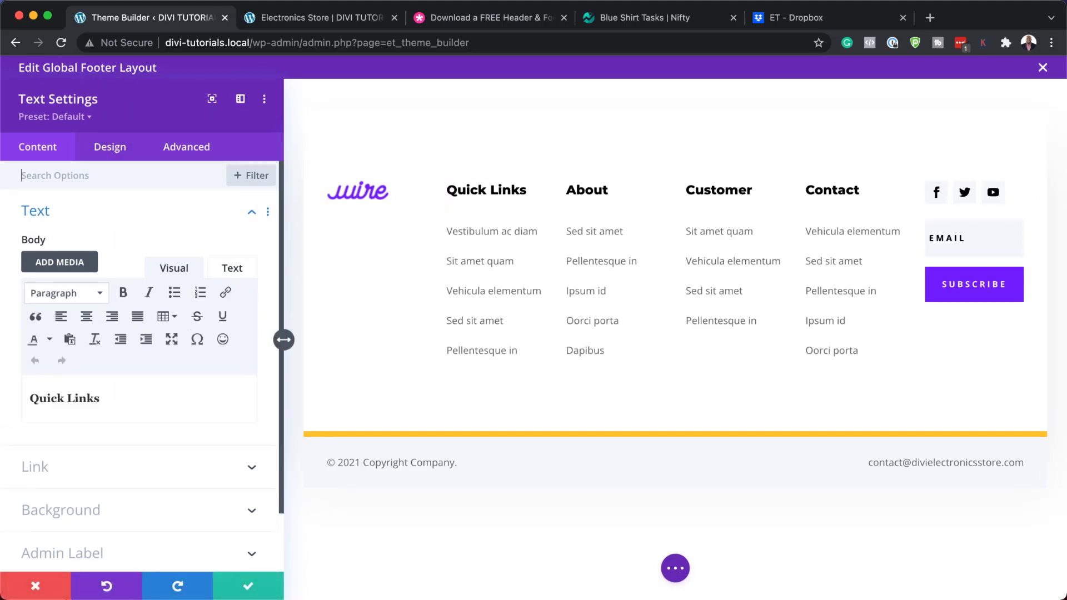
pyautogui.click(46, 592)
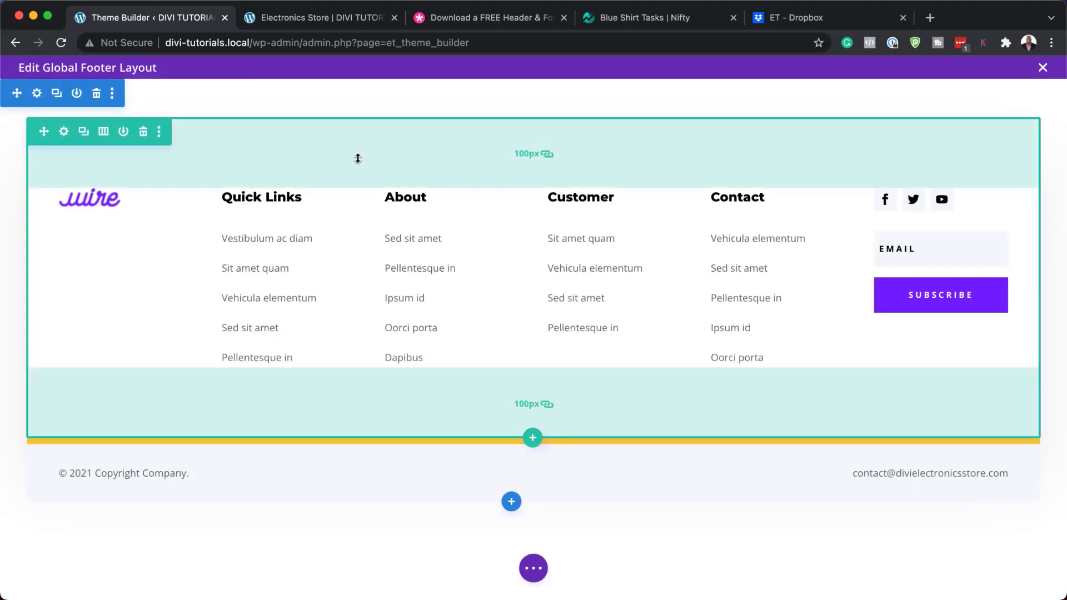
# Multi-select the About, Customer and Contact headings and open the shared heading settings
pyautogui.keyDown('super'); pyautogui.click(438, 207); pyautogui.keyUp('super')
pyautogui.keyDown('super'); pyautogui.click(607, 208); pyautogui.keyUp('super')
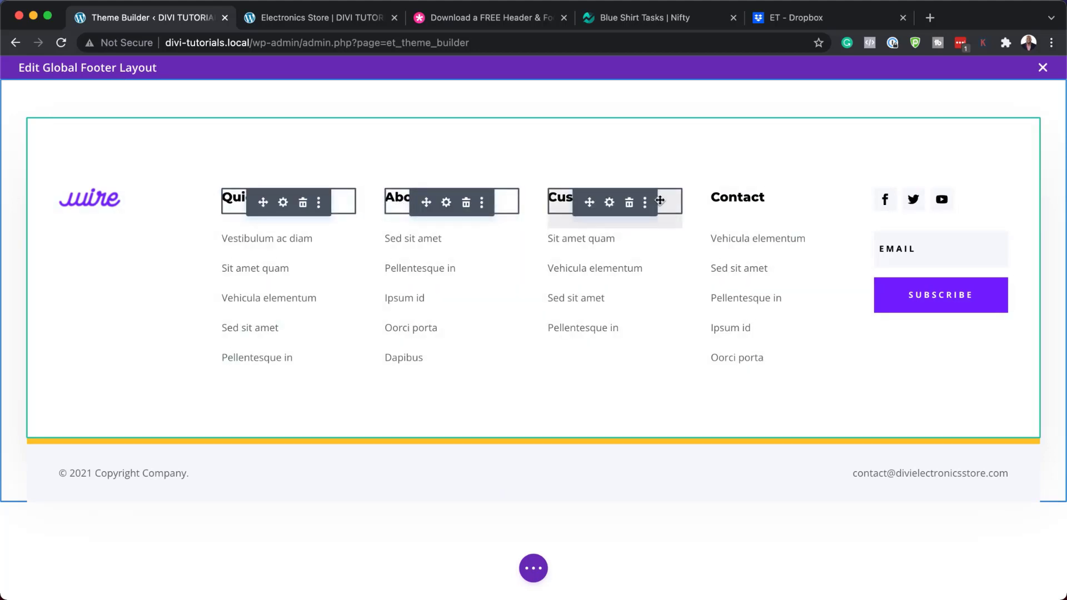
pyautogui.keyDown('super'); pyautogui.click(782, 206); pyautogui.keyUp('super')
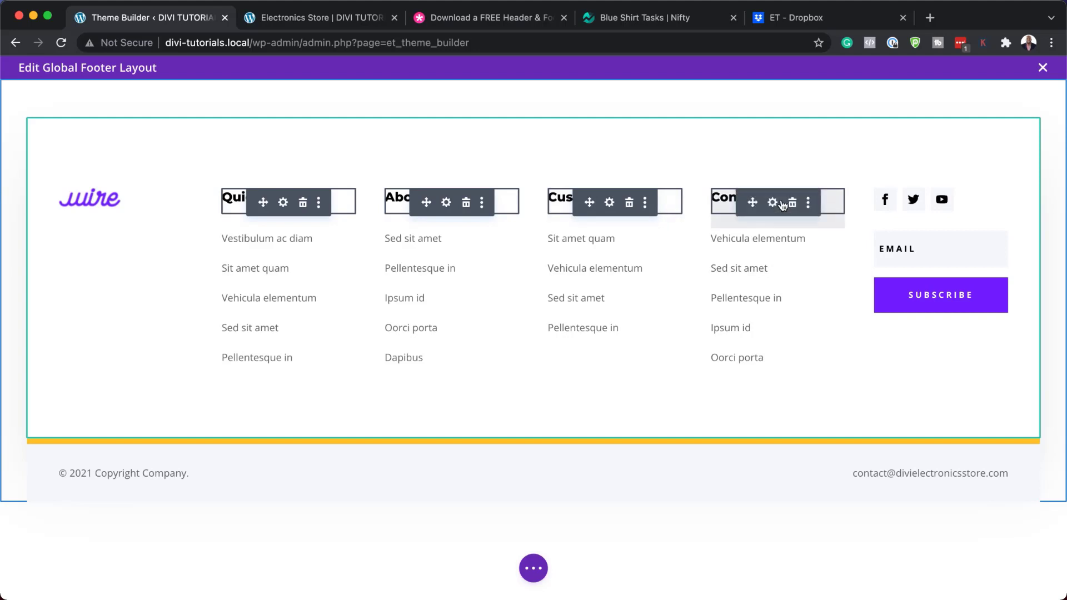
pyautogui.click(284, 203)
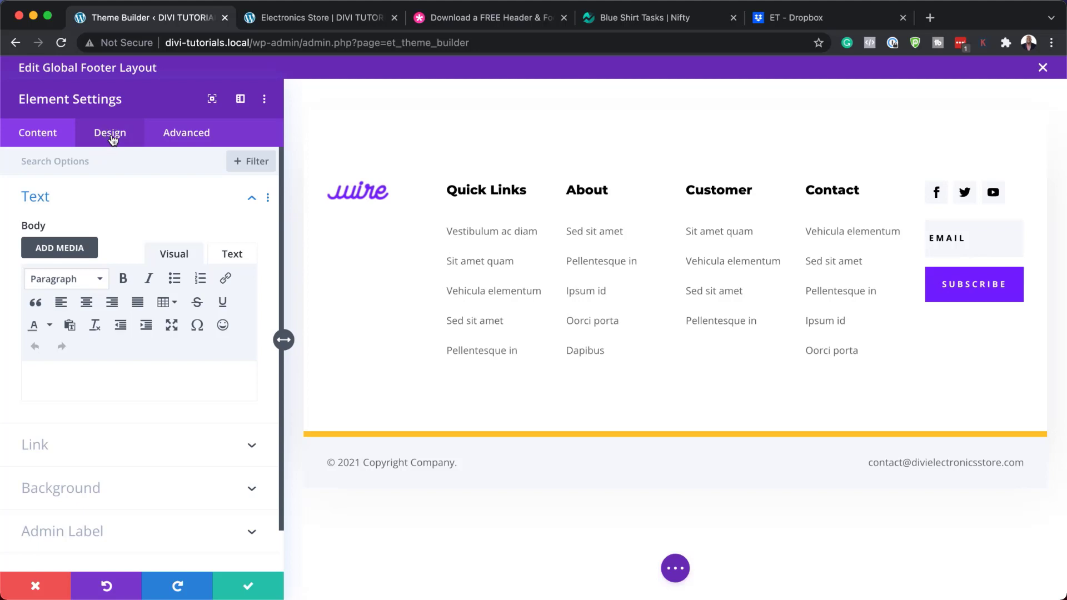
# Try brown and yellow, settle on near-black #071822, raise H4 text size to 20px and save
pyautogui.click(113, 140)
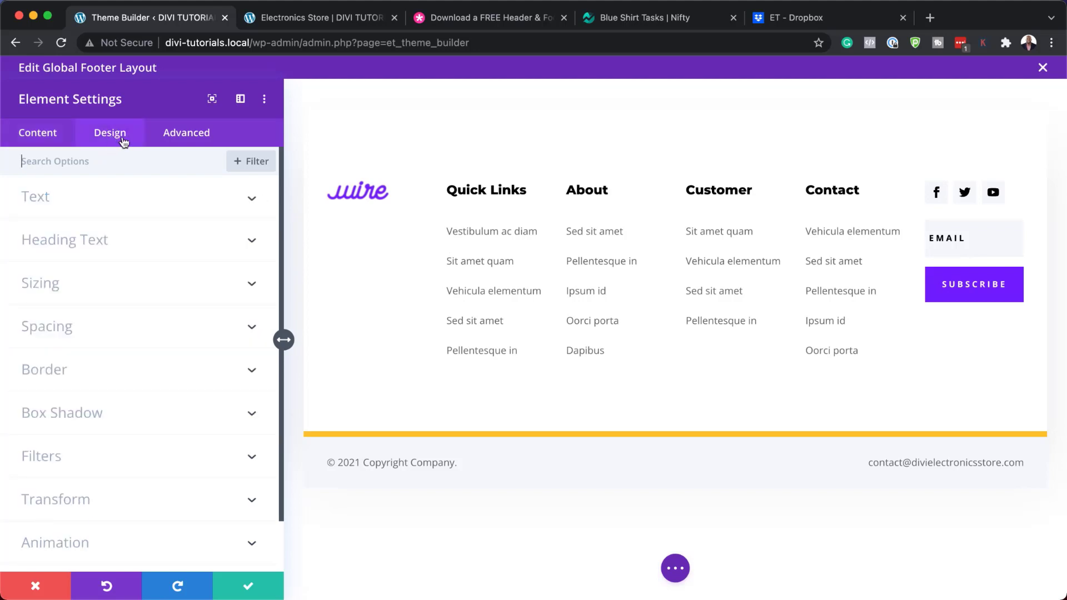
pyautogui.click(452, 189)
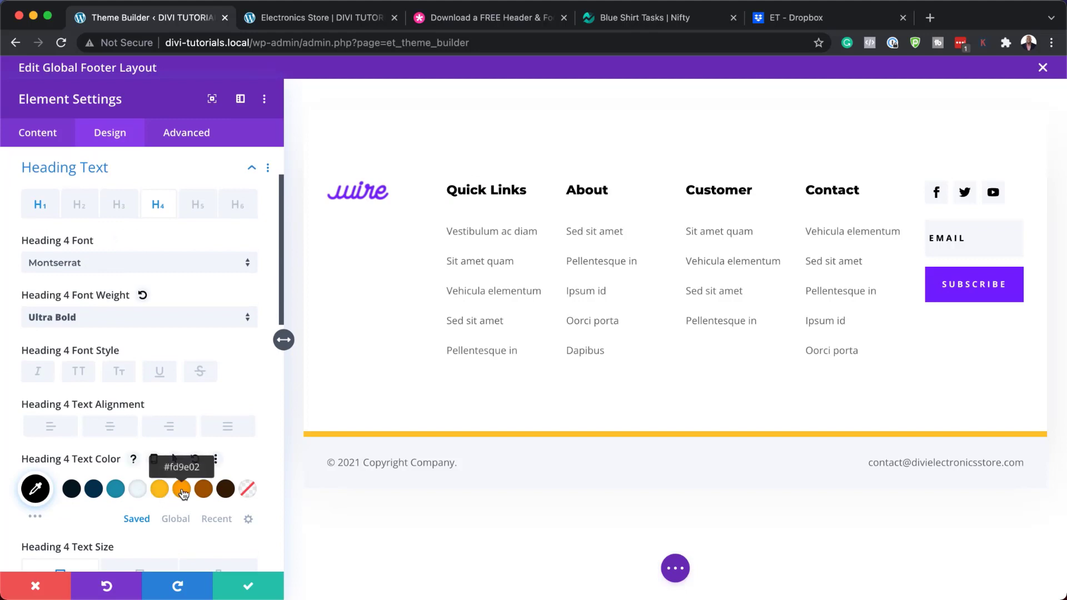
pyautogui.click(204, 488)
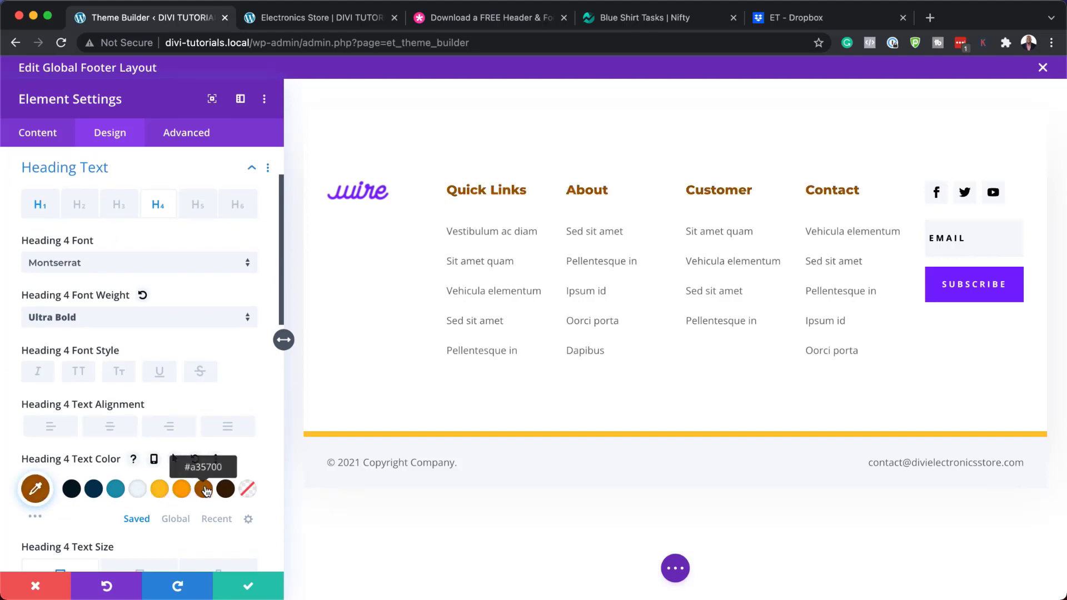
pyautogui.click(159, 491)
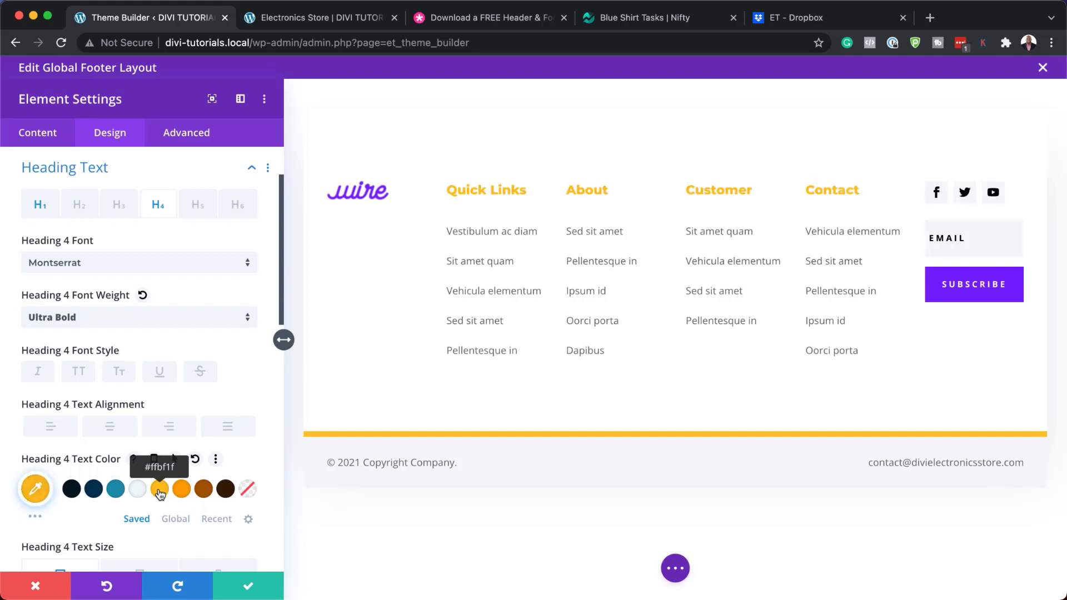
pyautogui.click(73, 490)
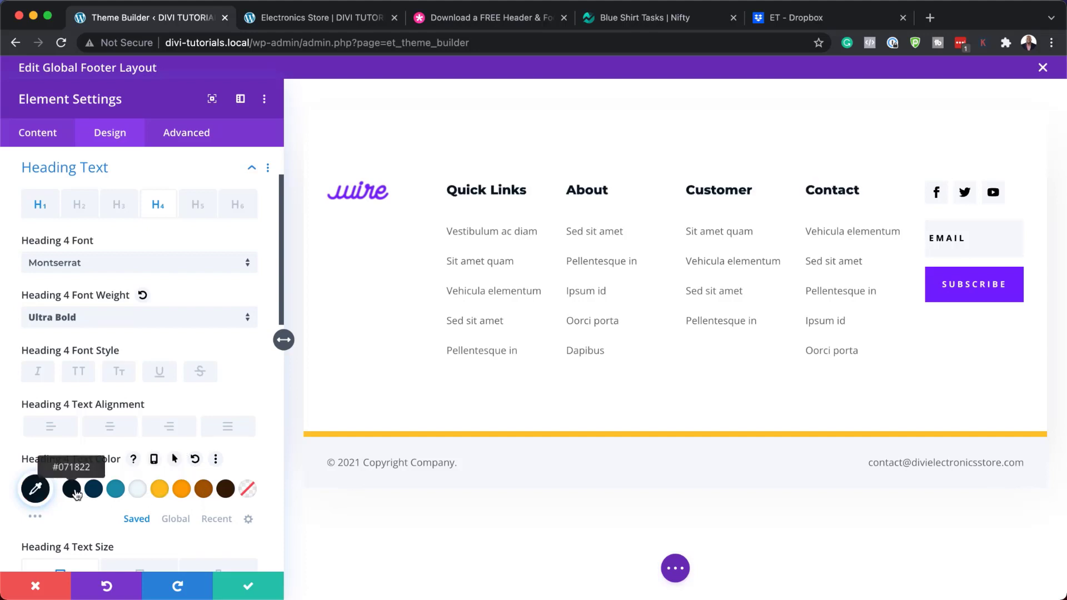
pyautogui.scroll(-2, 256, 513)
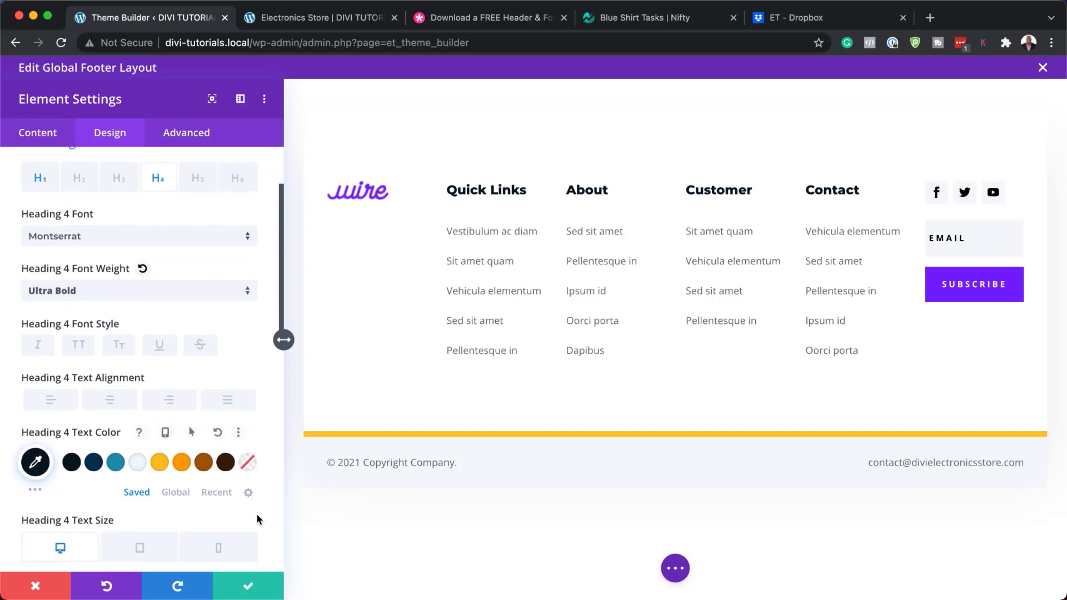
pyautogui.scroll(-5, 258, 513)
pyautogui.click(251, 379)
pyautogui.click(251, 380)
pyautogui.click(251, 380)
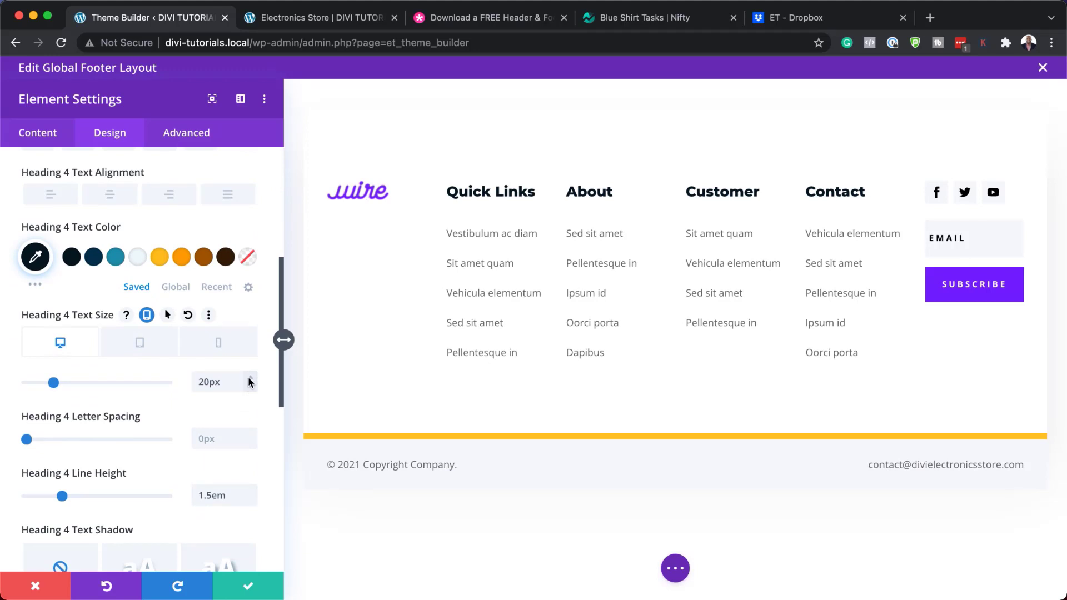
pyautogui.click(249, 587)
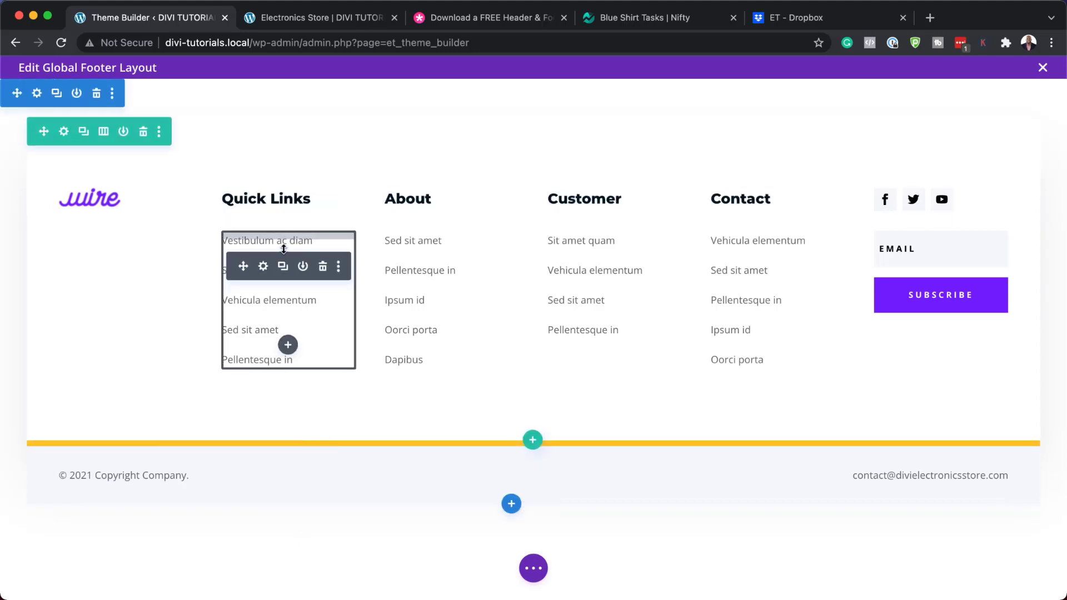
# Inspect the 'Vestibulum ac diam' link URL in the Quick Links list and cancel unchanged
pyautogui.click(265, 267)
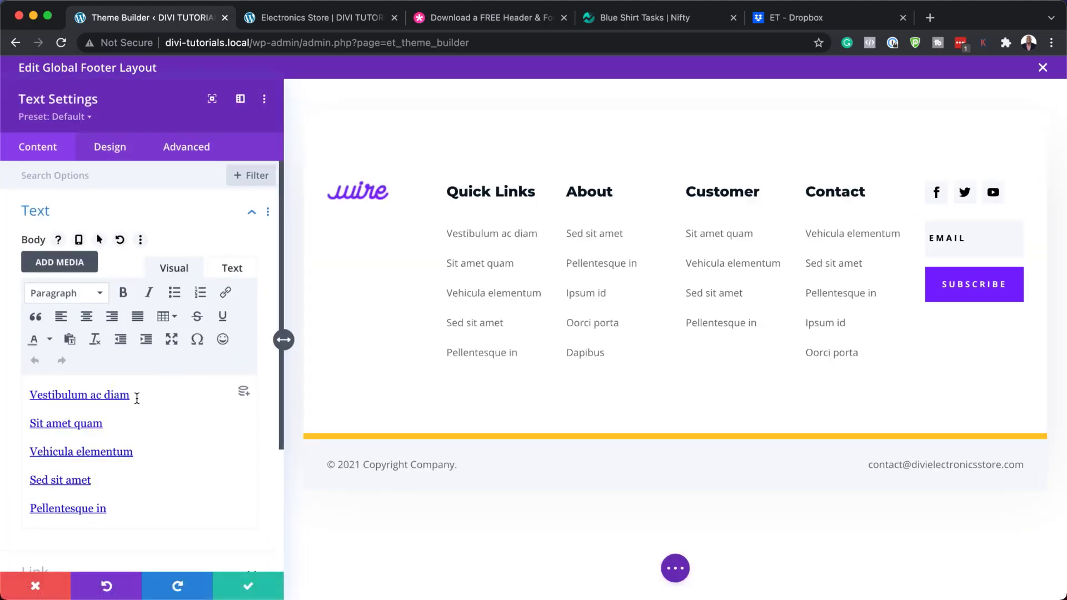
pyautogui.moveTo(137, 397); pyautogui.dragTo(22, 389)
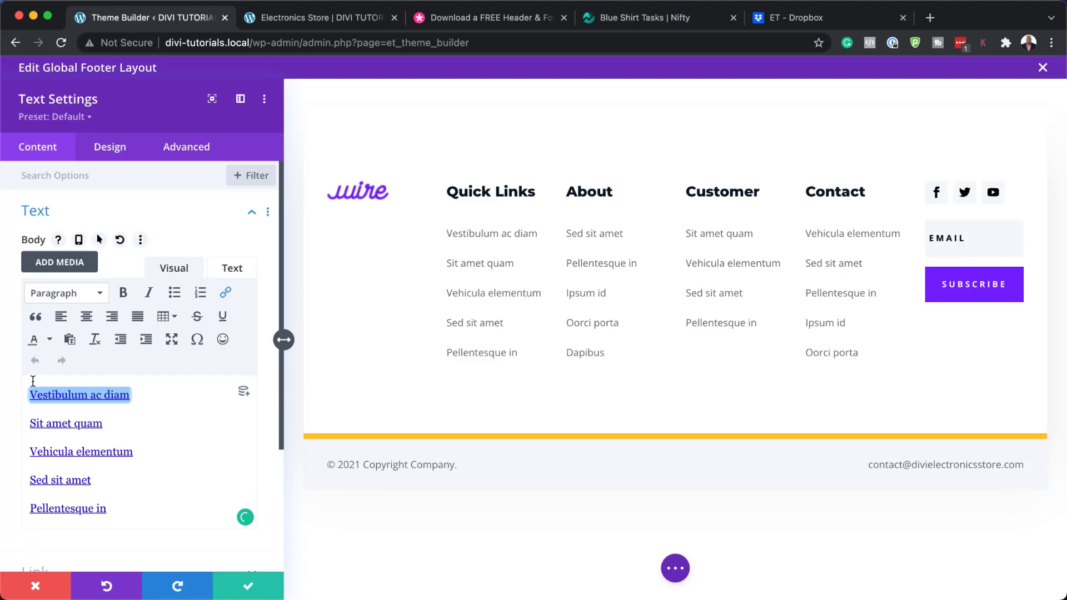
pyautogui.click(225, 292)
pyautogui.doubleClick(518, 285)
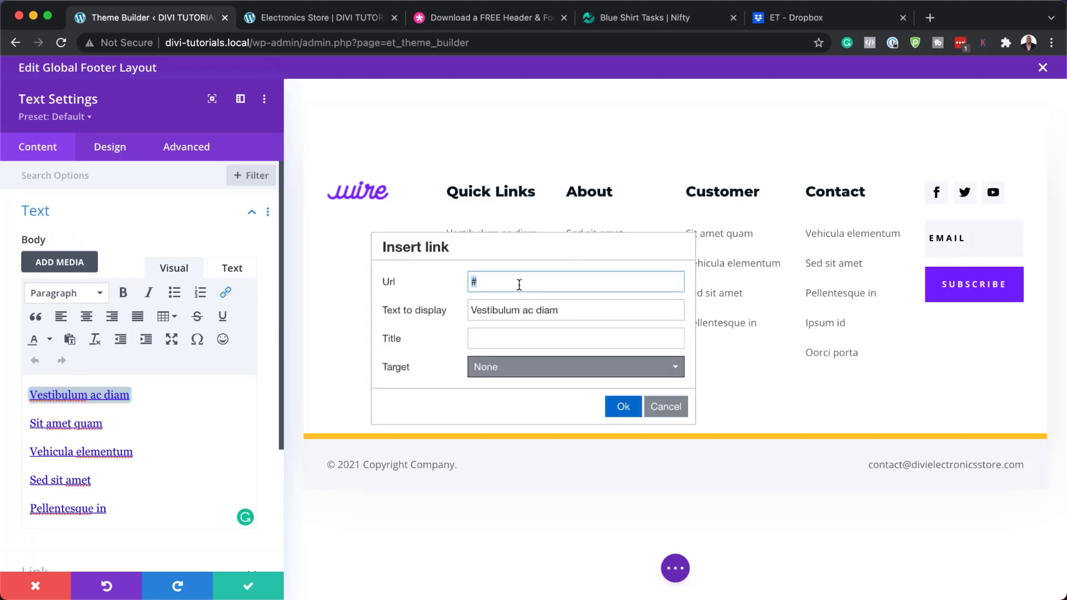
pyautogui.click(665, 406)
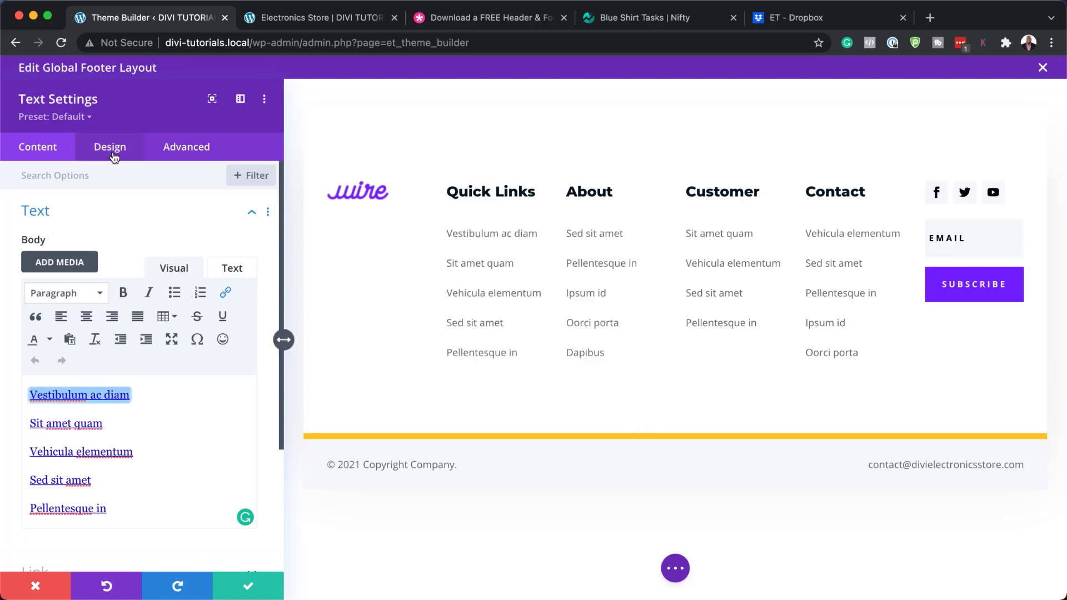
pyautogui.click(114, 158)
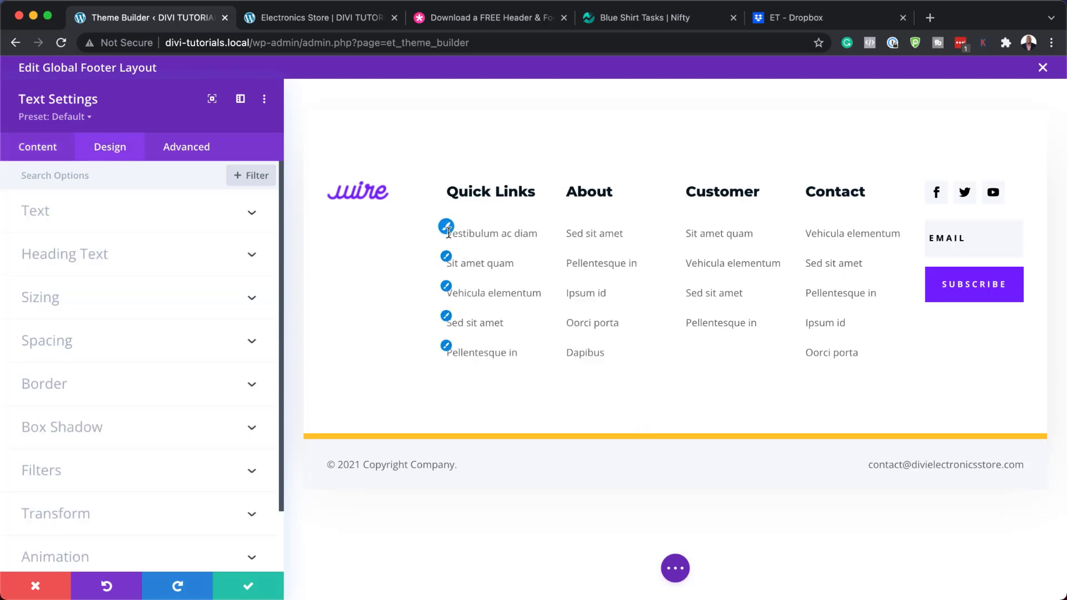
# Try Poppins, 13px and dark brown on the Quick Links text, then discard those changes
pyautogui.click(447, 229)
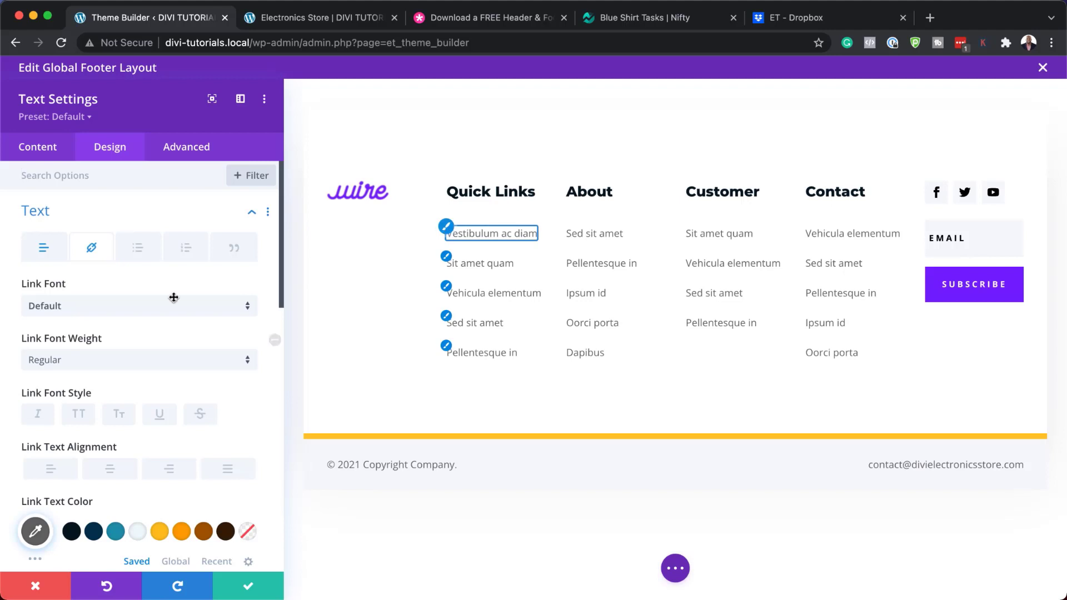
pyautogui.click(93, 306)
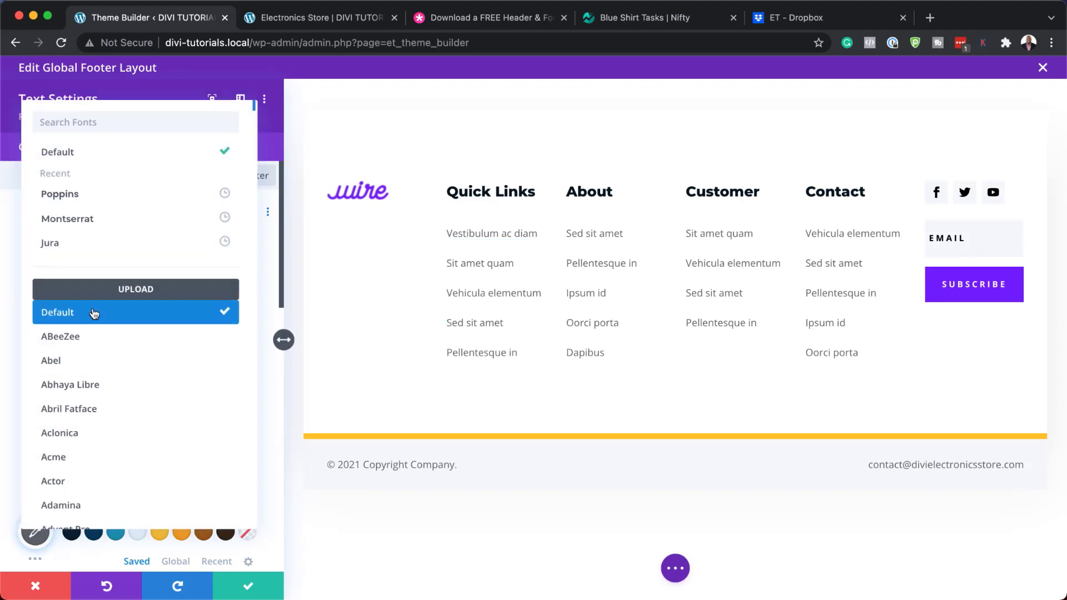
pyautogui.click(101, 201)
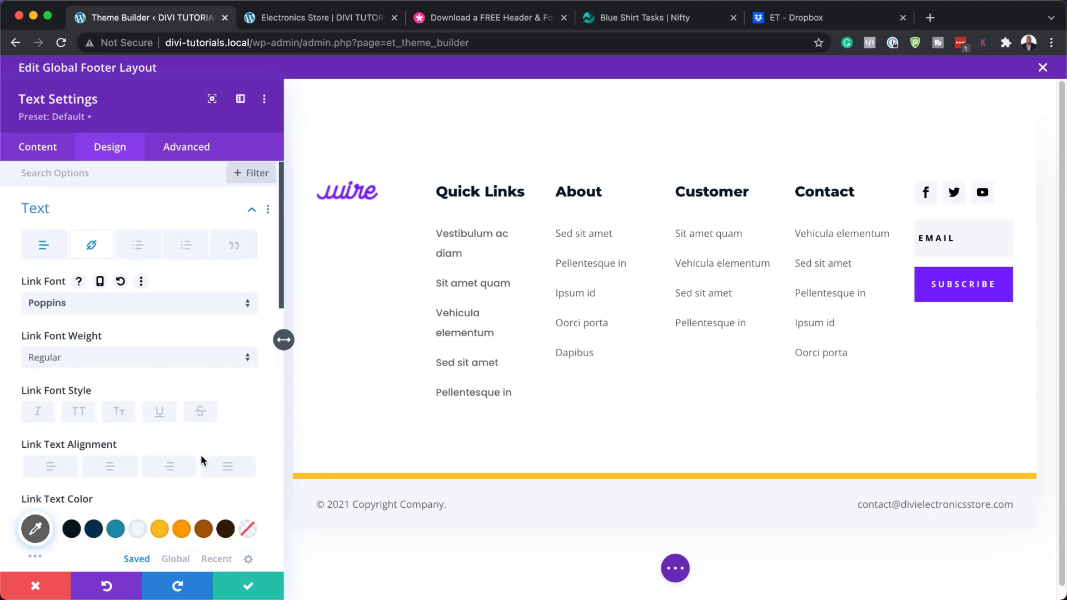
pyautogui.scroll(-2, 202, 462)
pyautogui.click(250, 503)
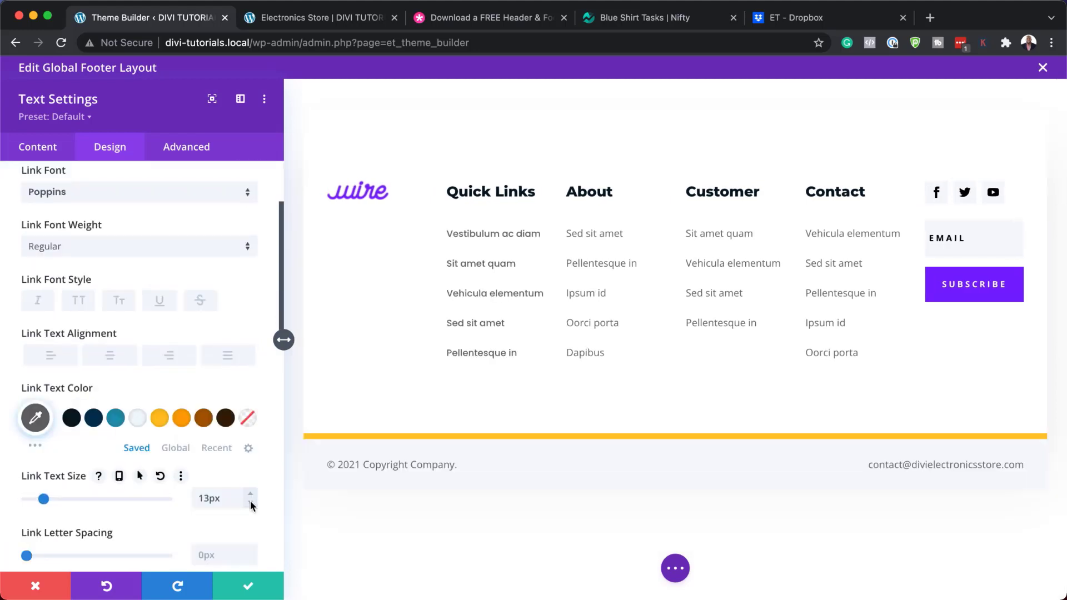
pyautogui.click(203, 418)
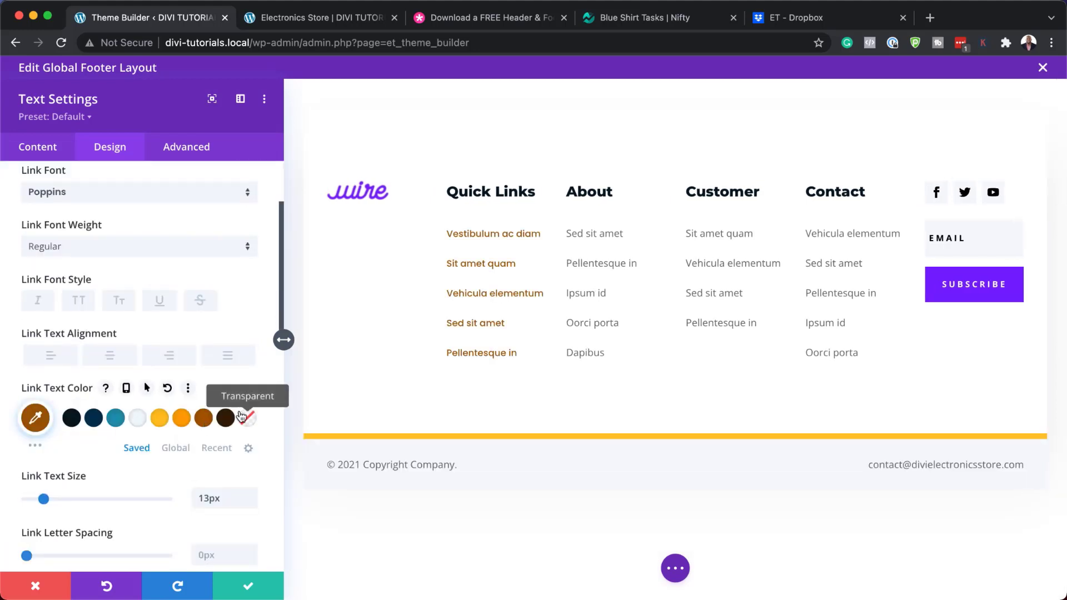
pyautogui.click(226, 418)
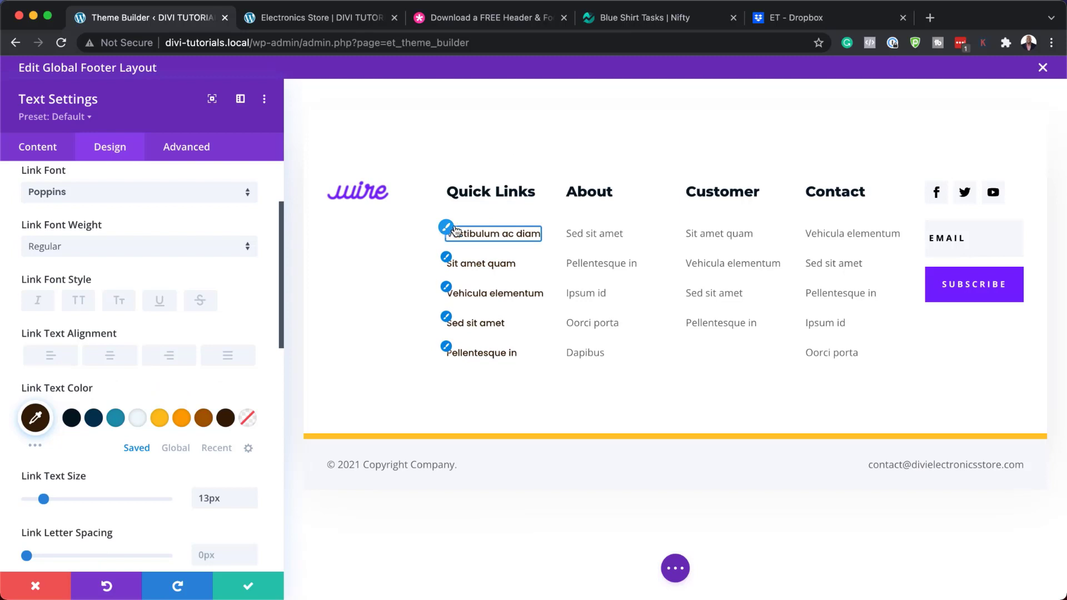
pyautogui.click(36, 587)
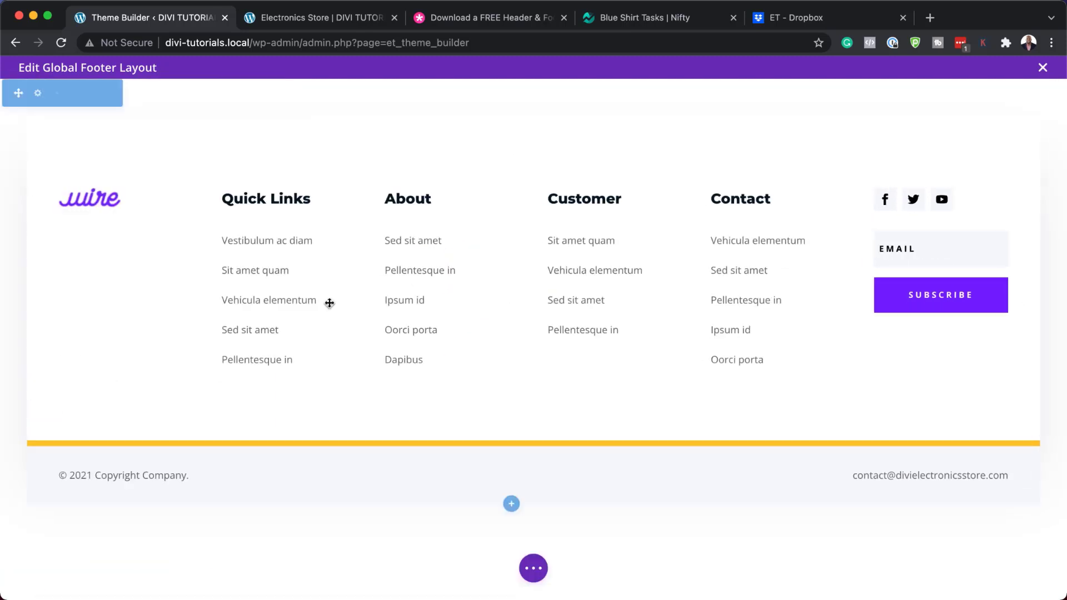
# Open the footer Email Optin module's settings and expand Email Account, showing MailChimp as provider
pyautogui.moveTo(329, 302); pyautogui.dragTo(901, 343)
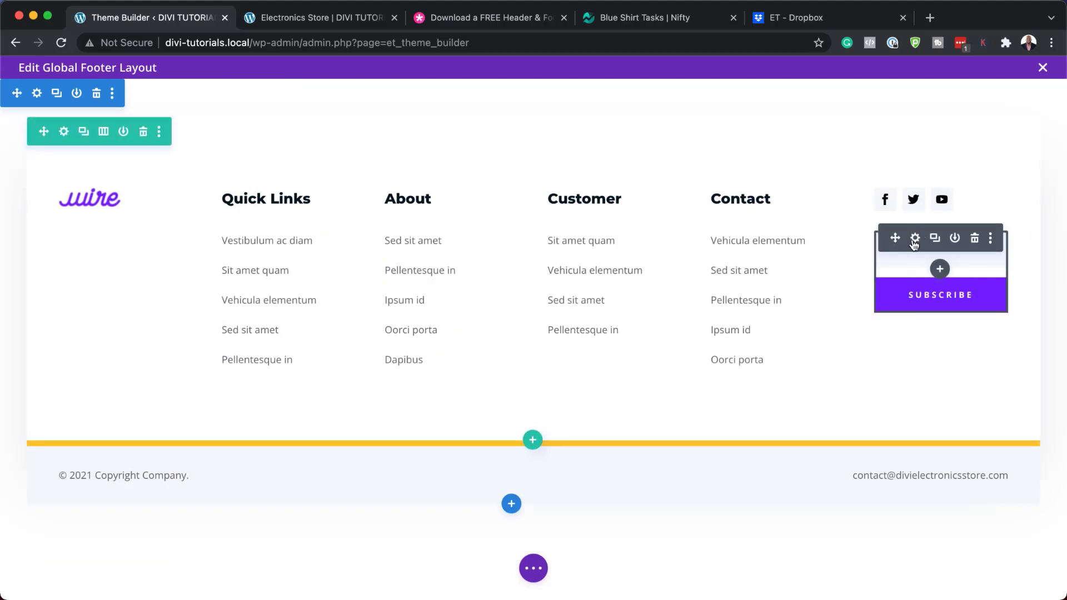
pyautogui.click(915, 239)
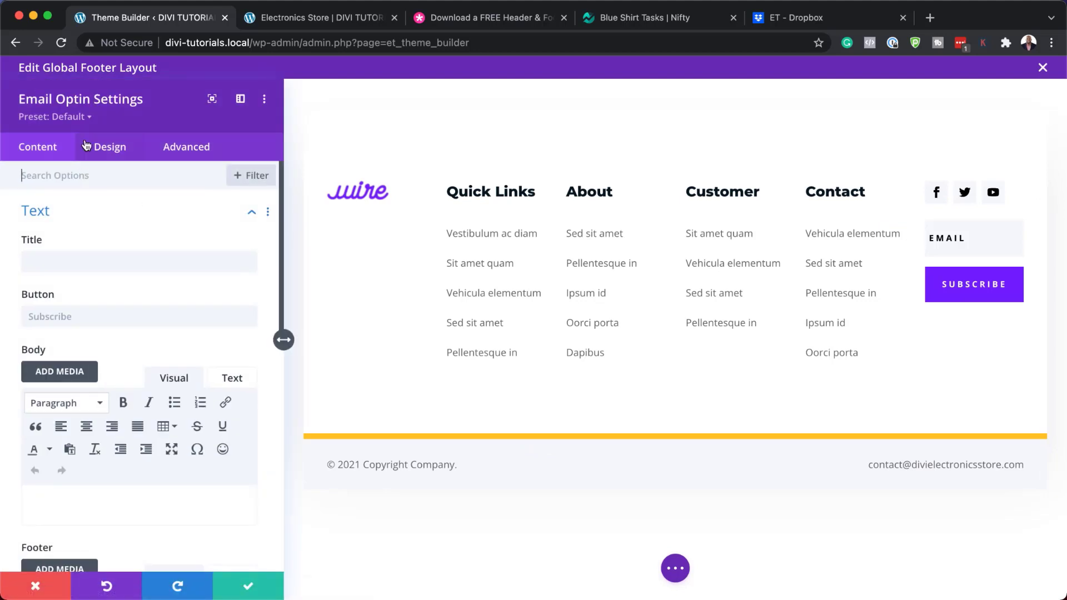
pyautogui.scroll(-3, 150, 435)
pyautogui.scroll(-5, 150, 435)
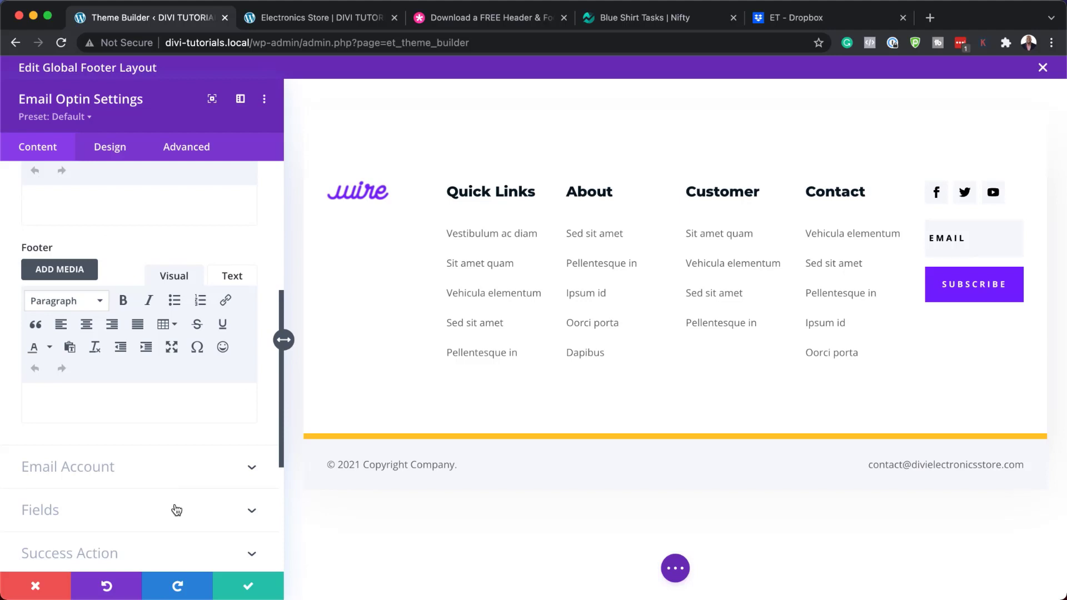
pyautogui.scroll(-2, 175, 487)
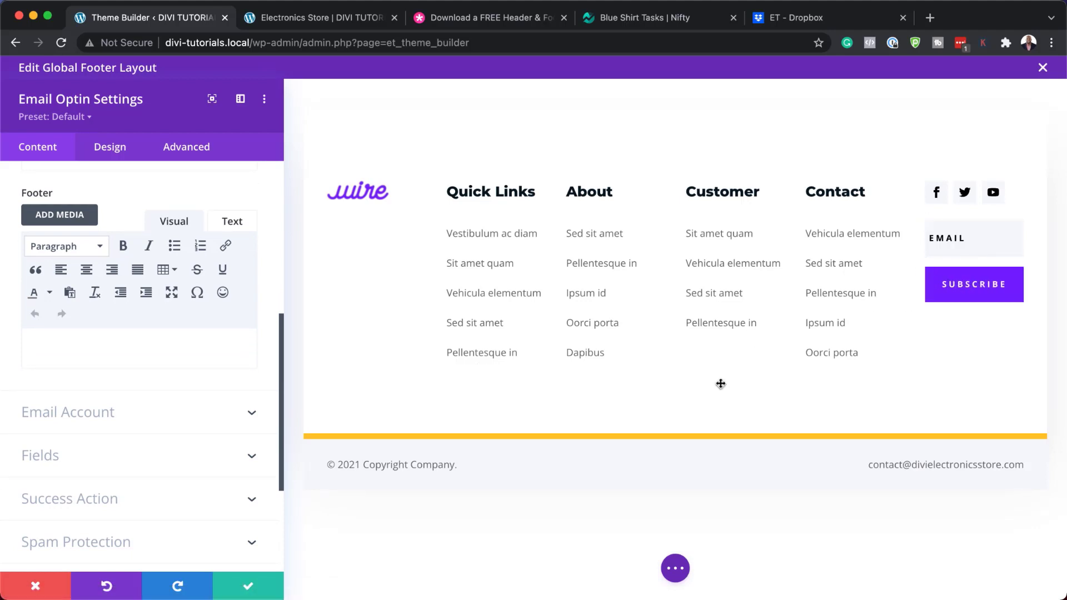
pyautogui.click(102, 419)
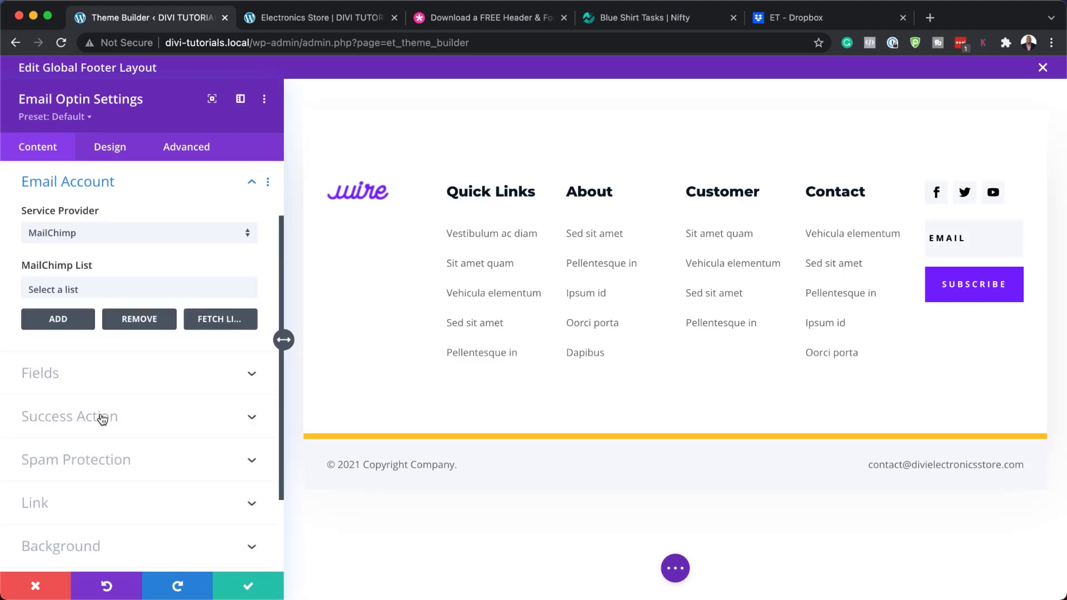
# Review the Service Provider and MailChimp List choices, keep MailChimp, and expand Success Action
pyautogui.click(106, 238)
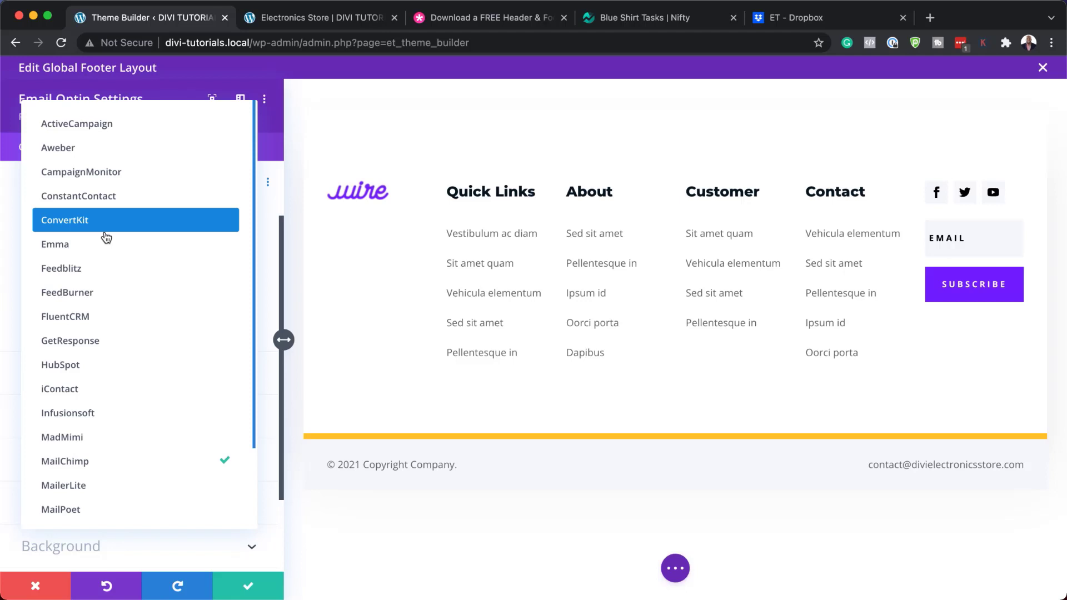
pyautogui.click(165, 245)
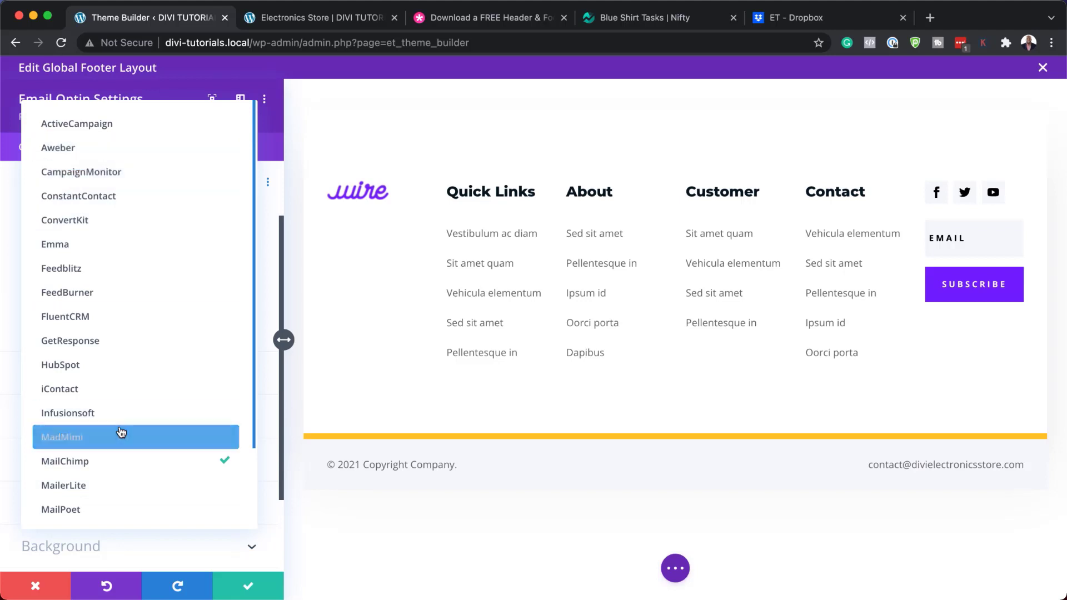
pyautogui.click(19, 213)
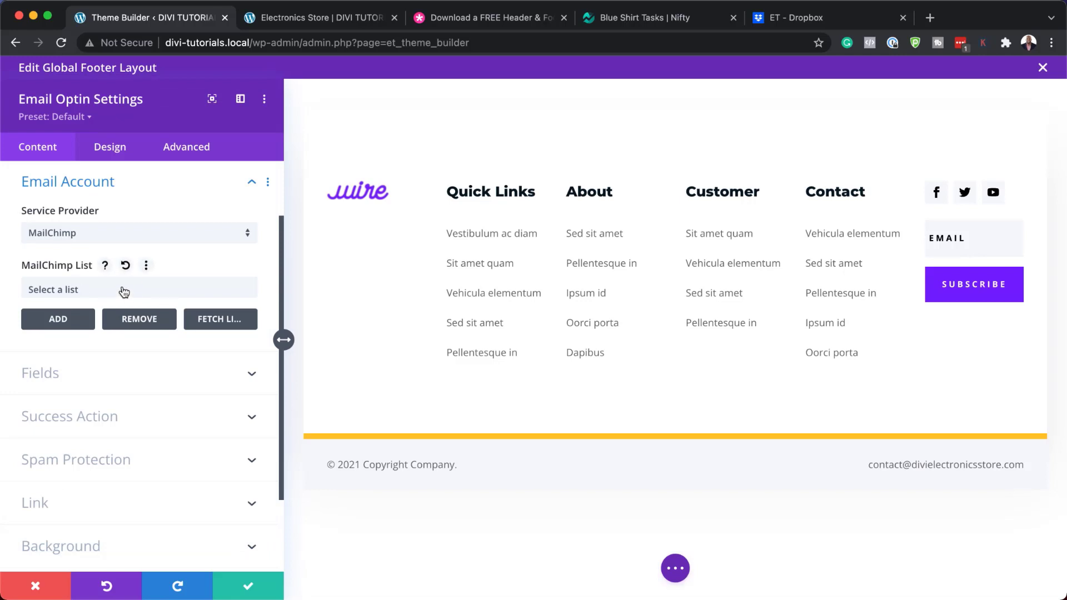
pyautogui.click(125, 288)
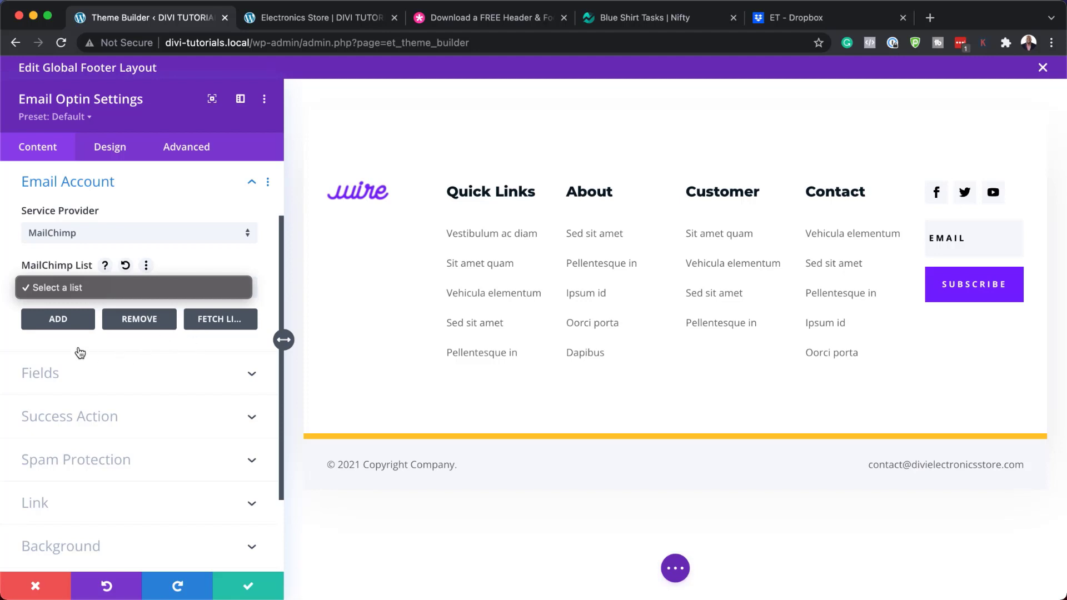
pyautogui.click(100, 421)
pyautogui.click(100, 421)
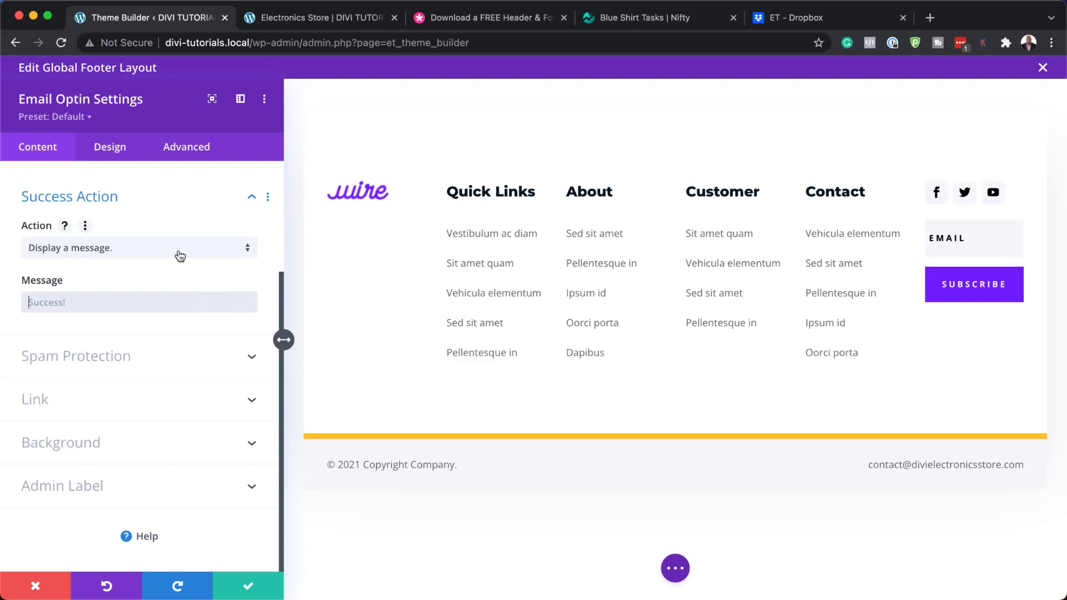
# Try a 'Redirect to a custom URL' success action with URL '#', then discard all optin changes
pyautogui.click(149, 250)
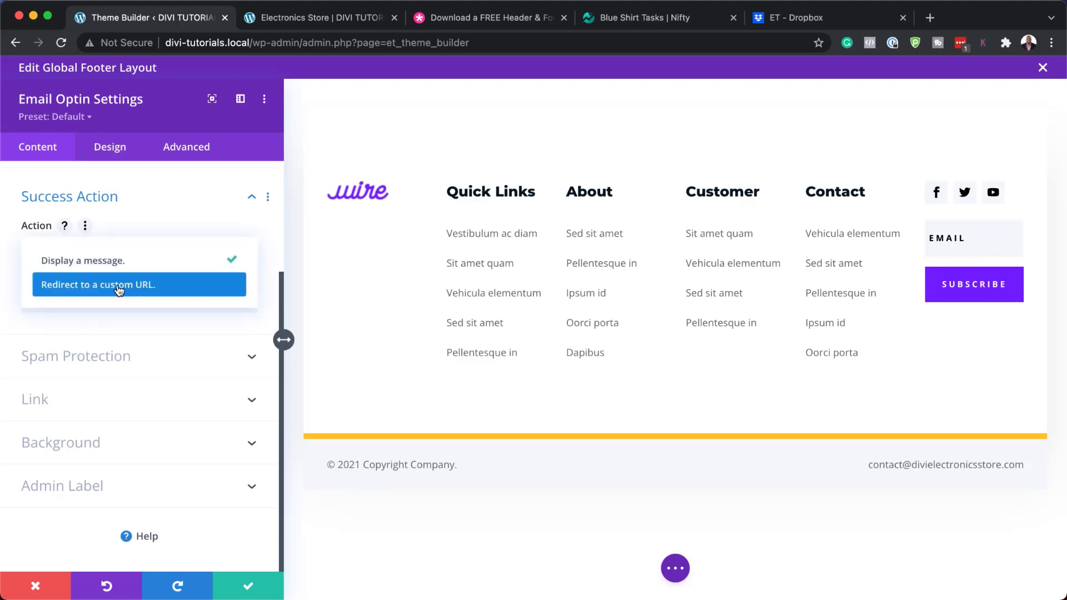
pyautogui.click(174, 287)
pyautogui.click(76, 300)
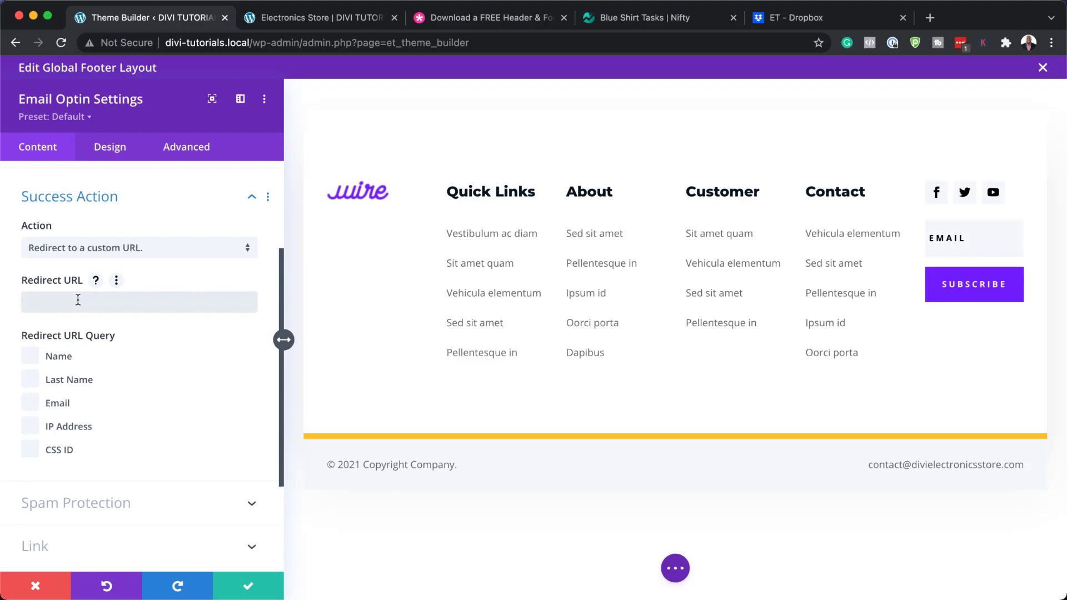
pyautogui.write('#')
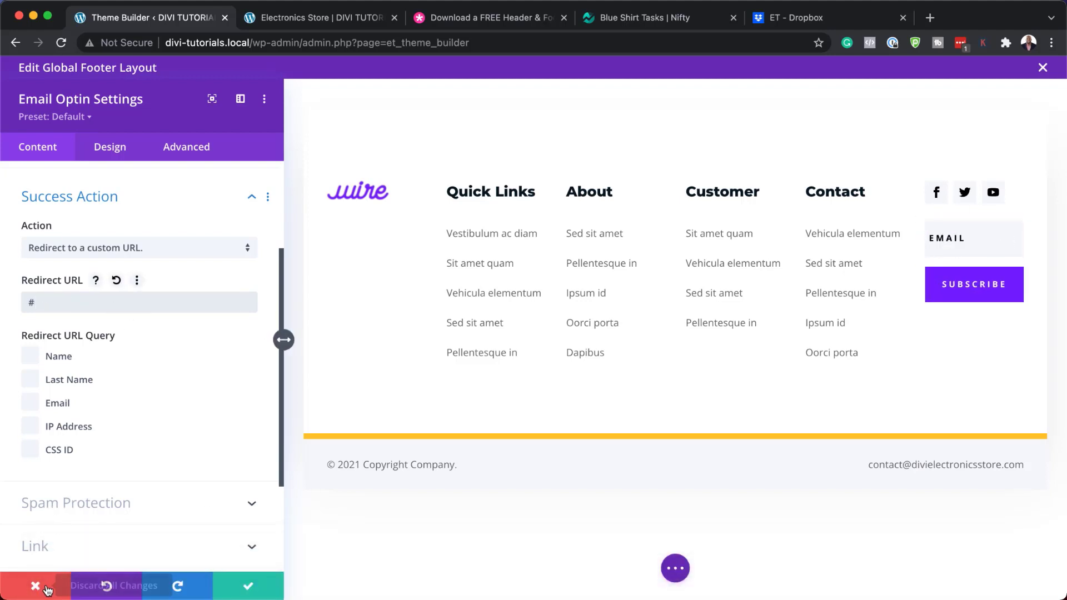
pyautogui.click(34, 588)
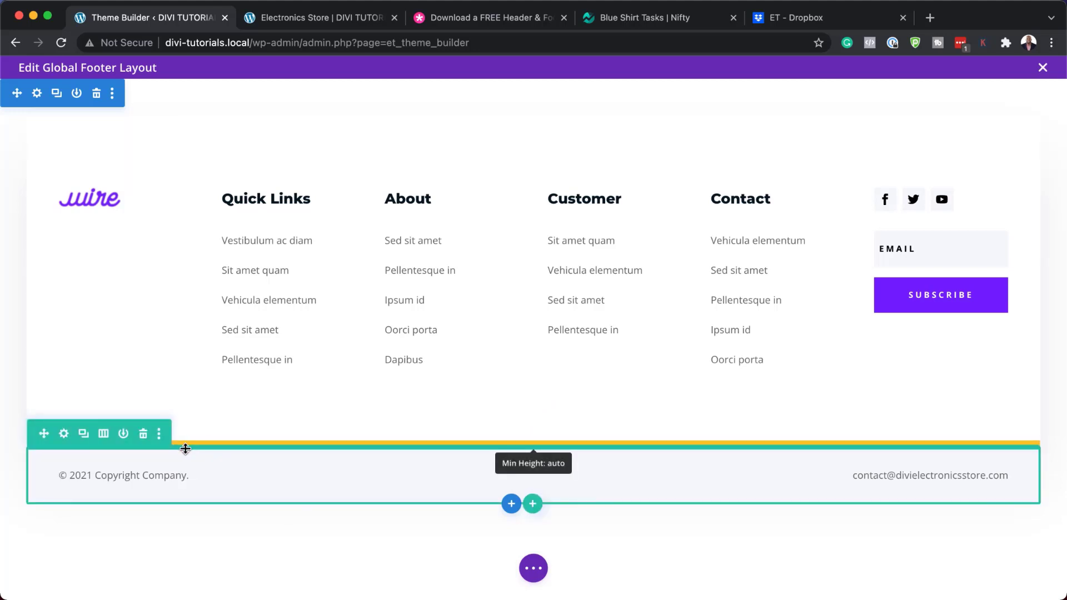
# Try a 2px teal top border on the copyright row, then discard it to keep the yellow border
pyautogui.click(65, 437)
pyautogui.click(112, 150)
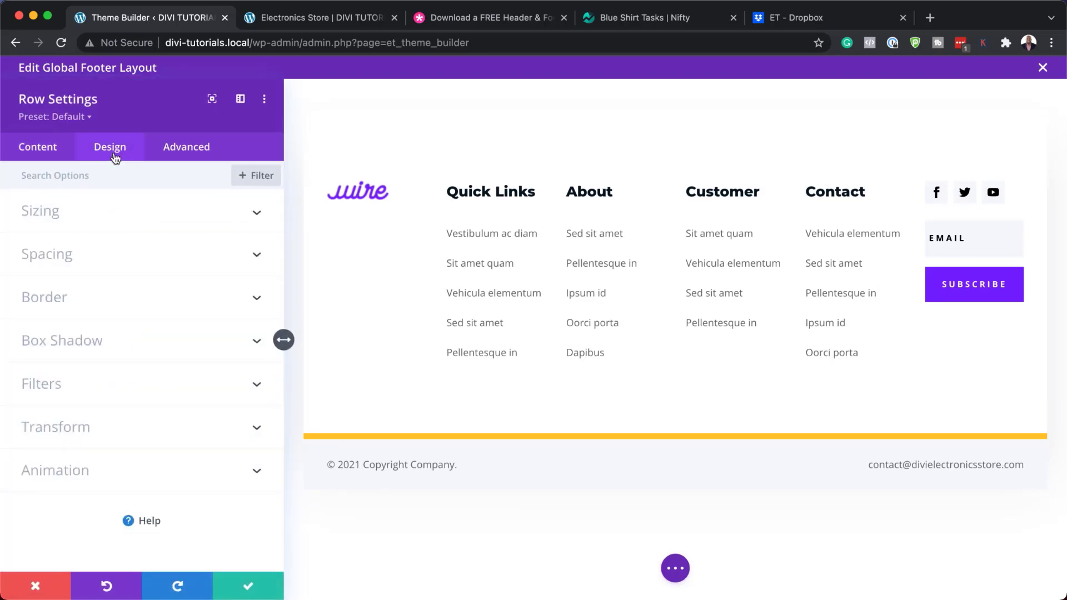
pyautogui.click(86, 298)
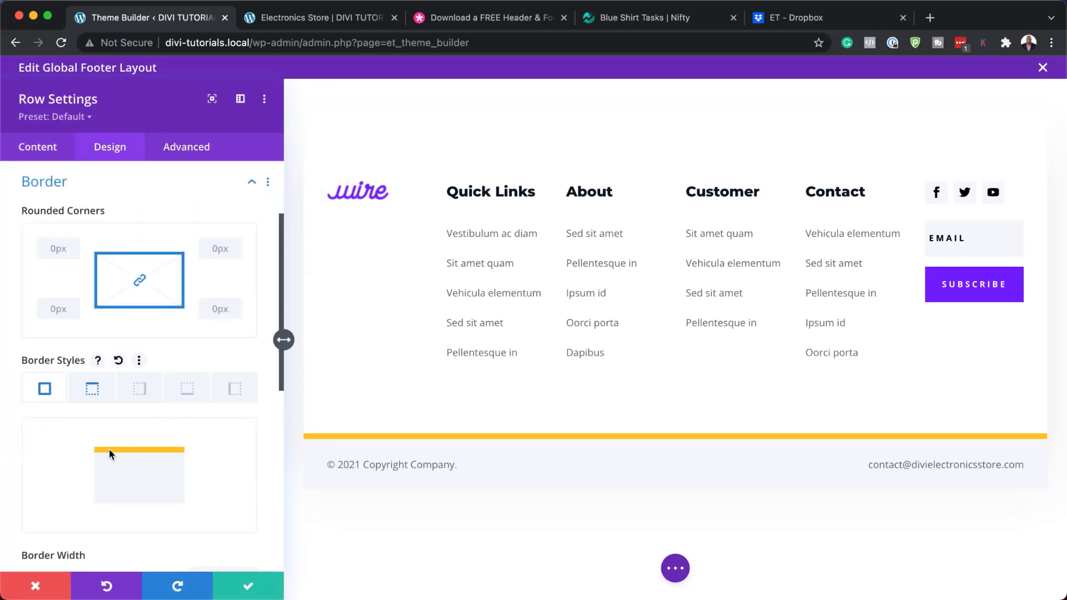
pyautogui.scroll(-5, 190, 493)
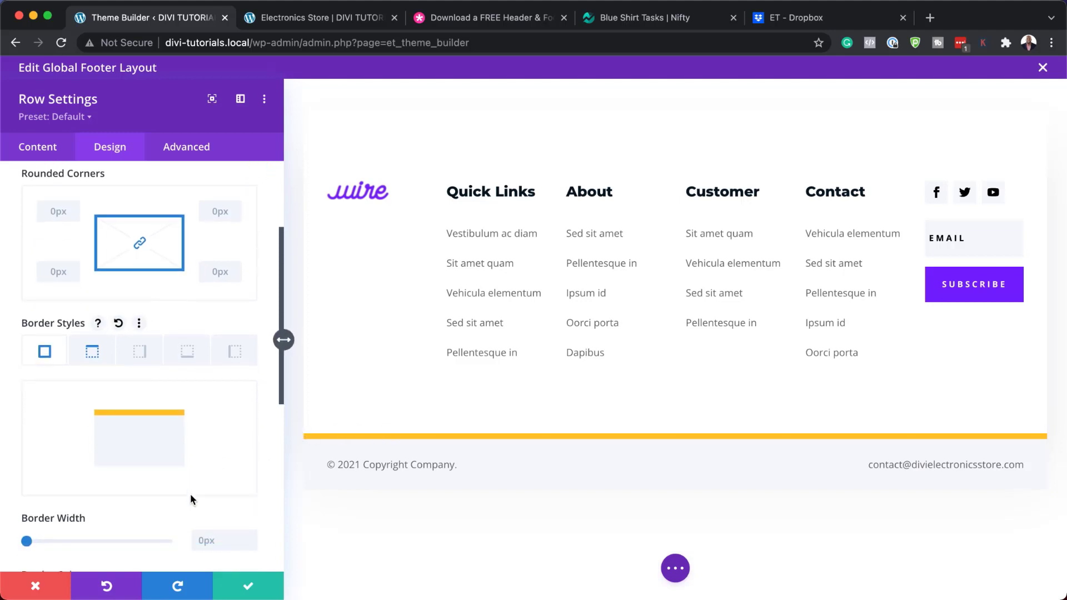
pyautogui.scroll(-1, 135, 514)
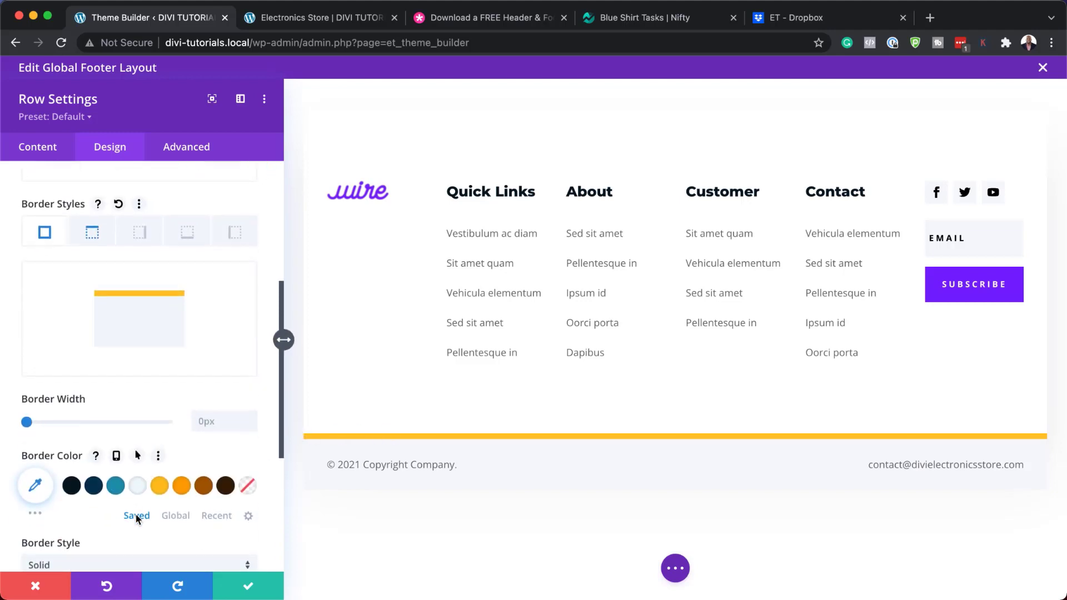
pyautogui.click(92, 232)
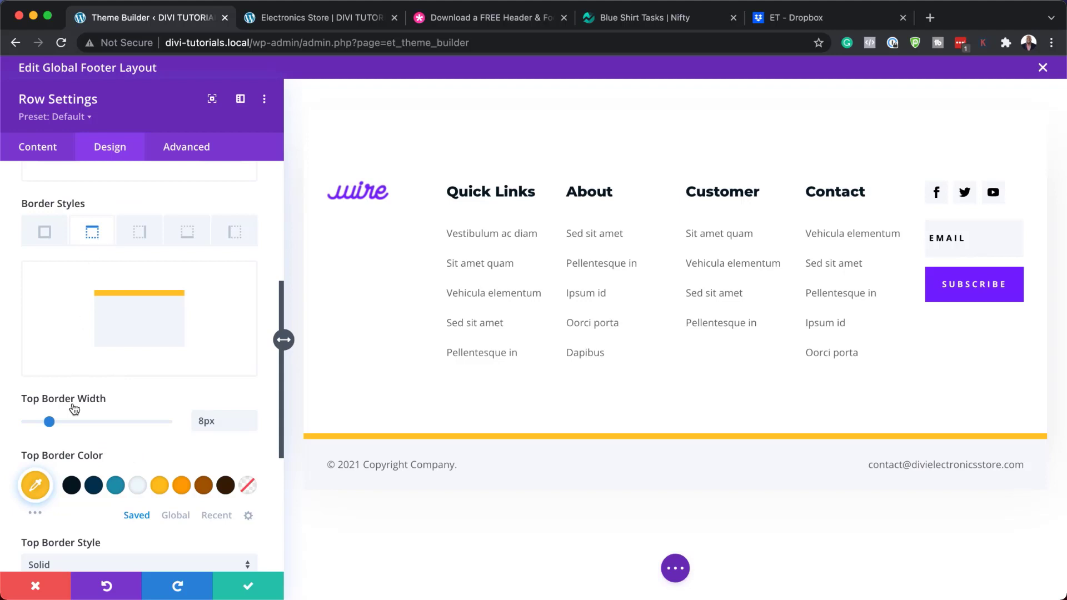
pyautogui.moveTo(52, 422); pyautogui.dragTo(30, 424)
pyautogui.click(116, 486)
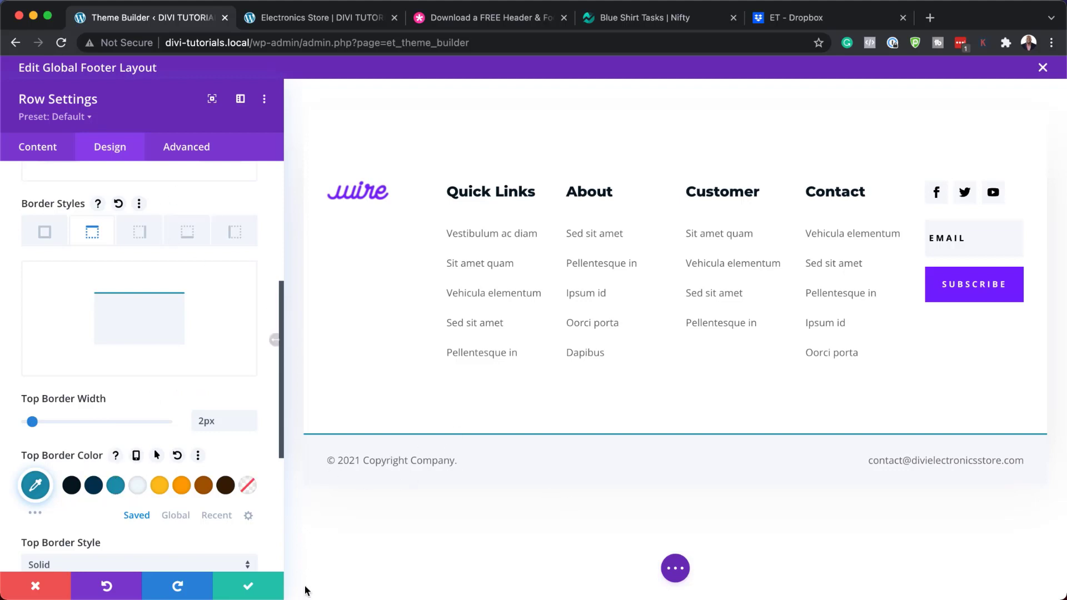
pyautogui.click(48, 591)
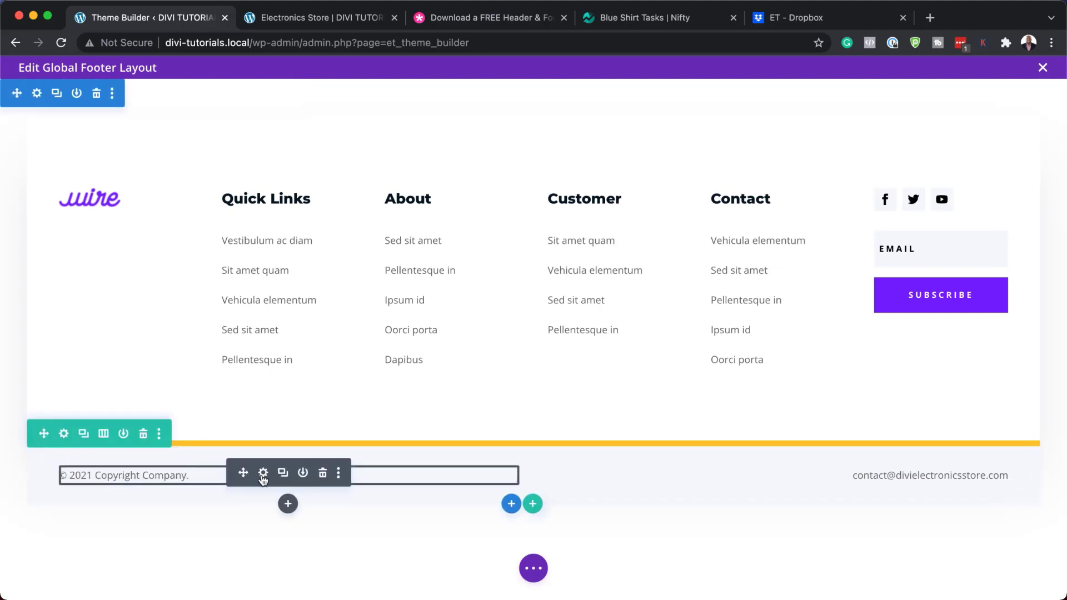
# Bold the word 'Company.' in the copyright text as a trial, then discard the change
pyautogui.click(263, 472)
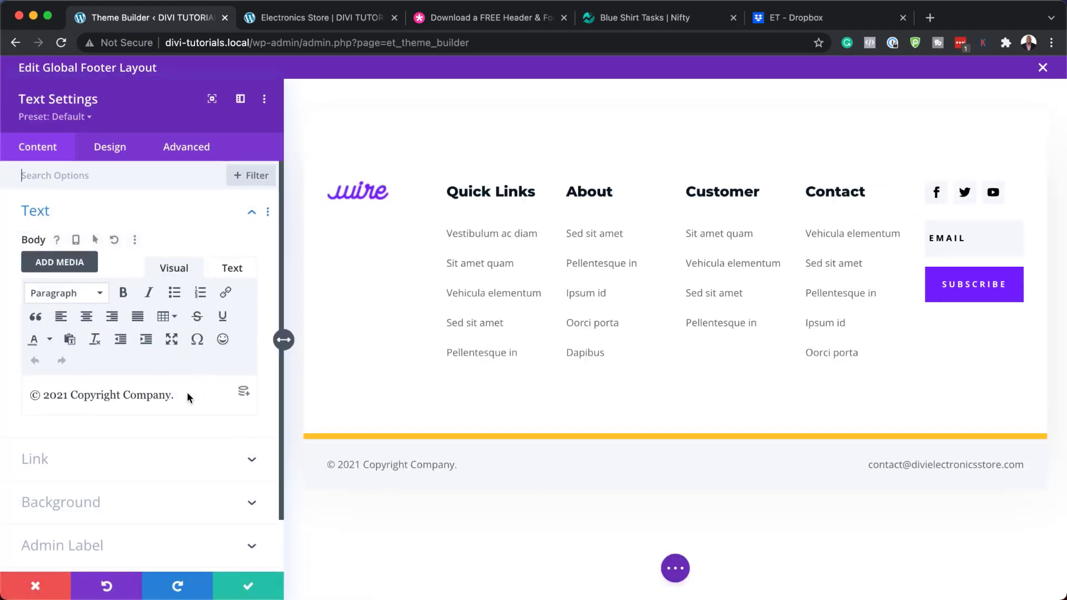
pyautogui.click(183, 398)
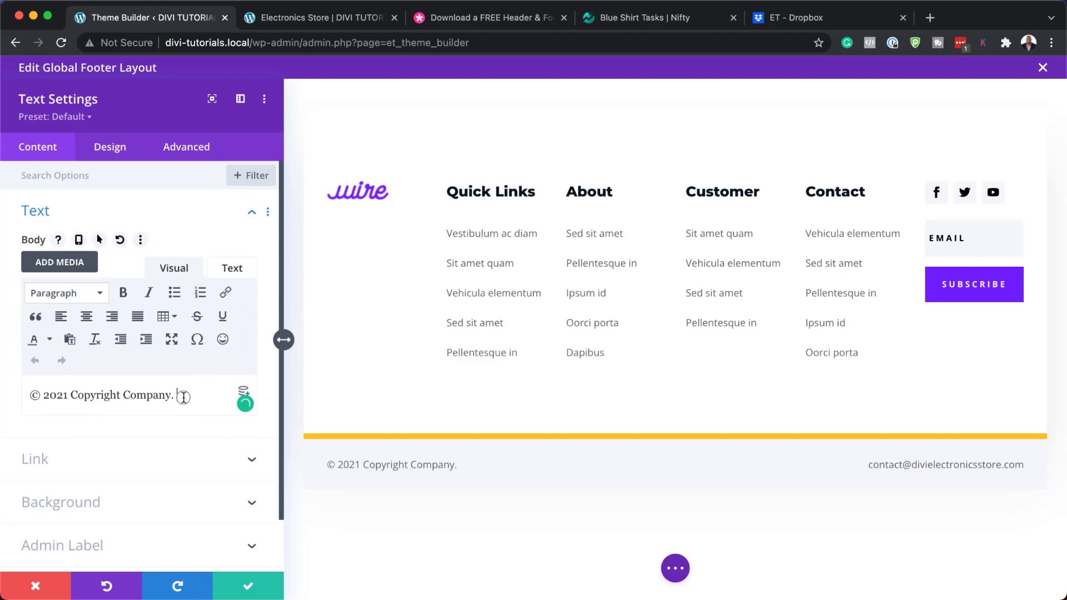
pyautogui.moveTo(183, 397); pyautogui.dragTo(123, 397)
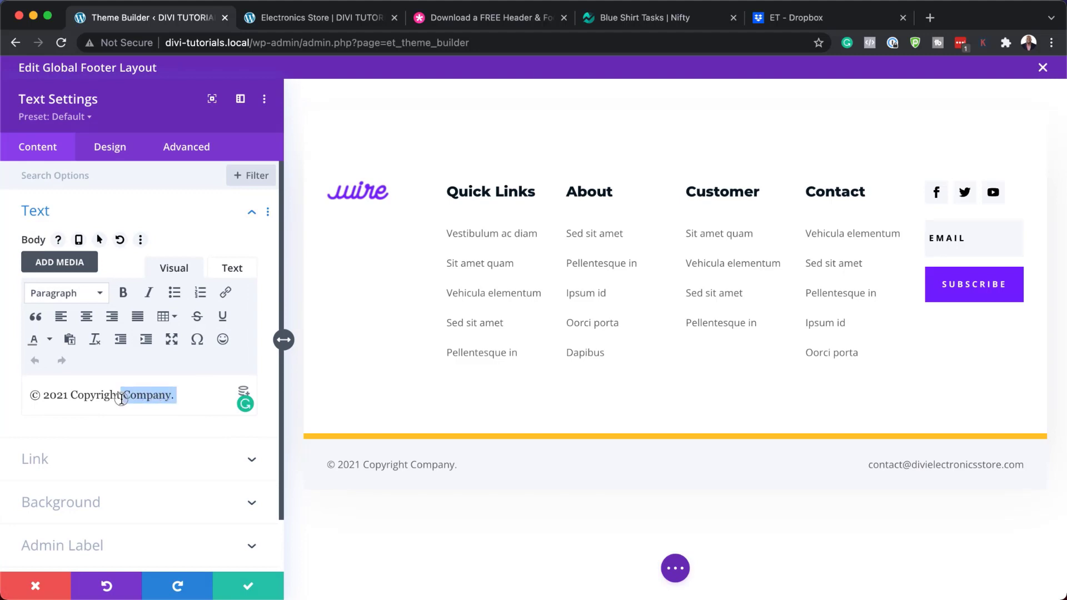
pyautogui.click(123, 292)
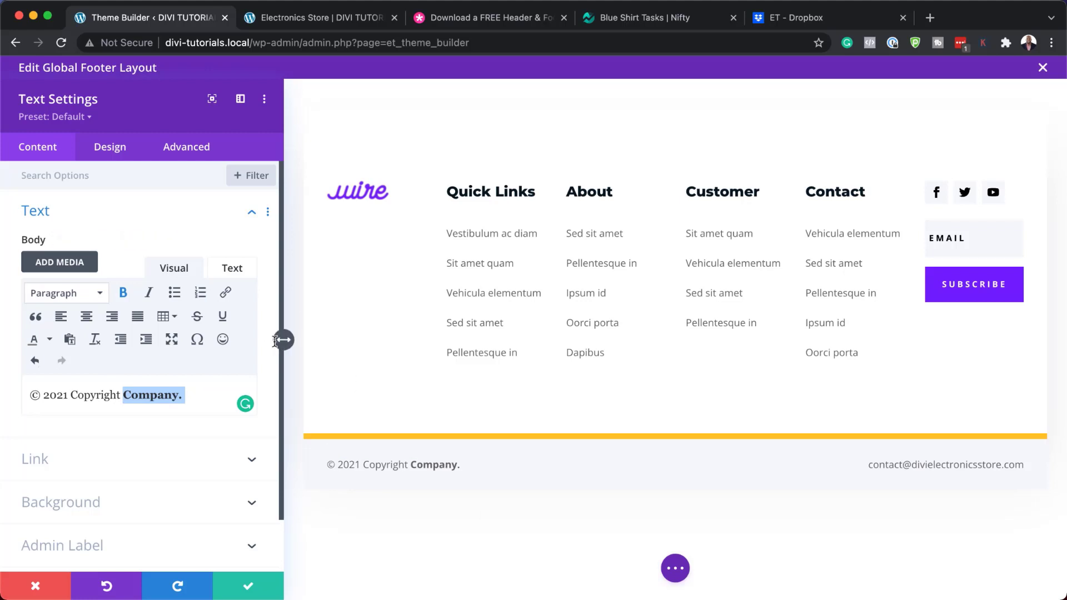
pyautogui.click(35, 587)
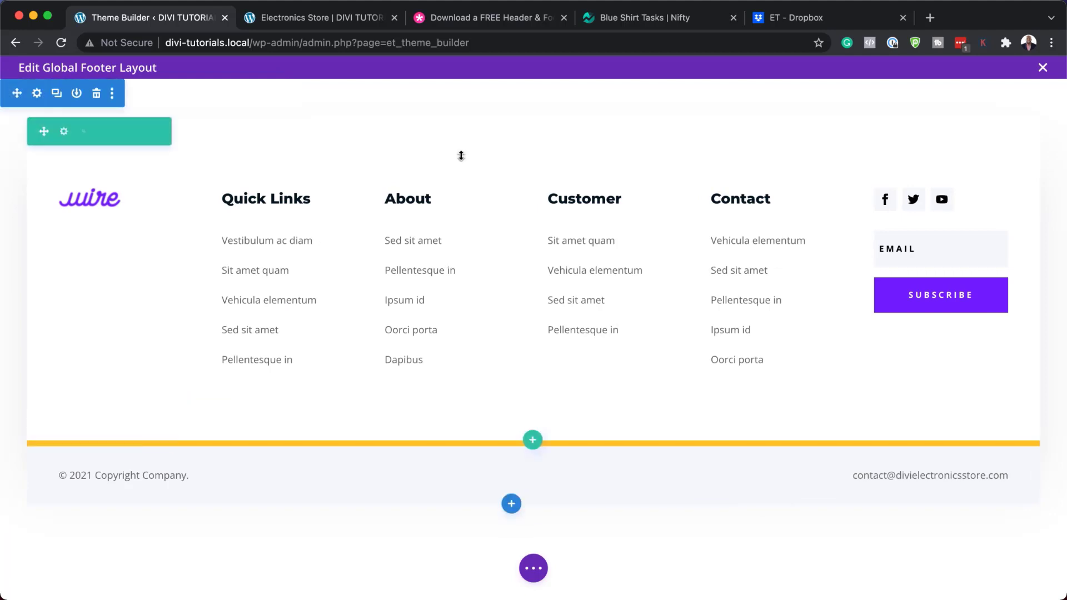
# Close the Edit Global Footer Layout editor to bring up the unsaved-changes prompt
pyautogui.click(1042, 68)
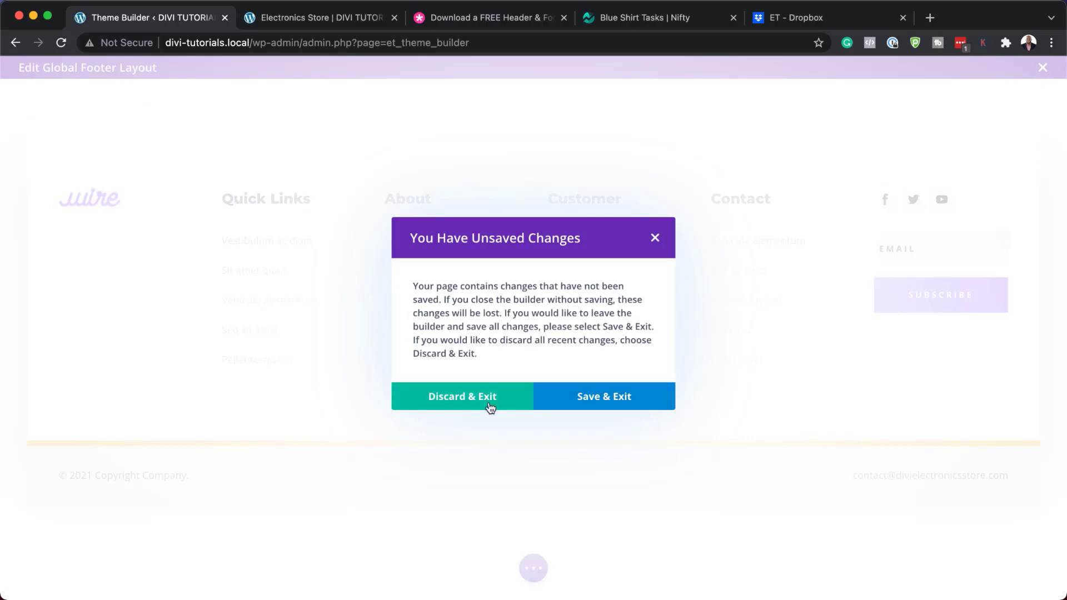